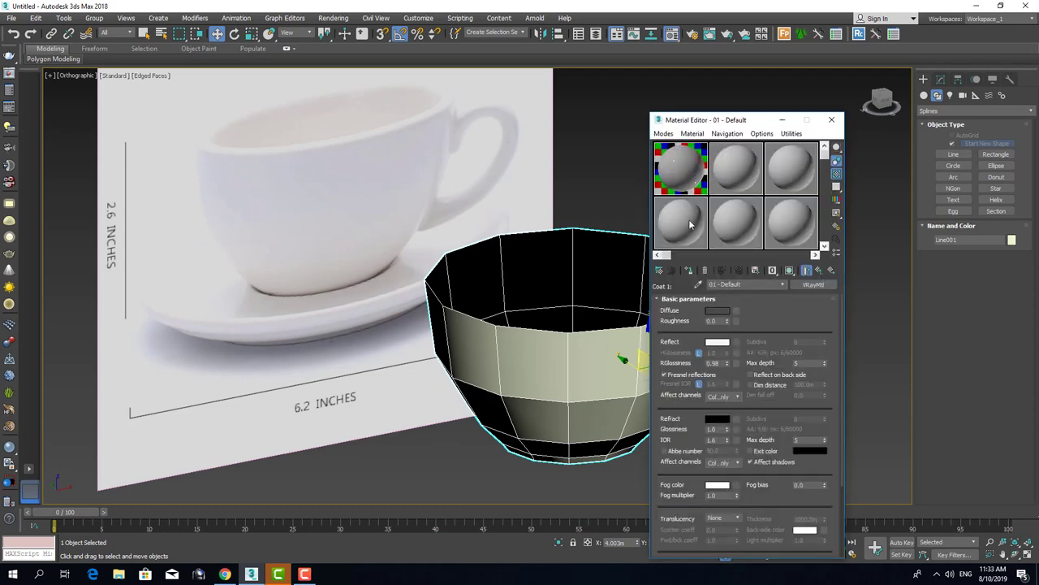
Open the diffuse colour of the 01 - Default VRay material
click(718, 311)
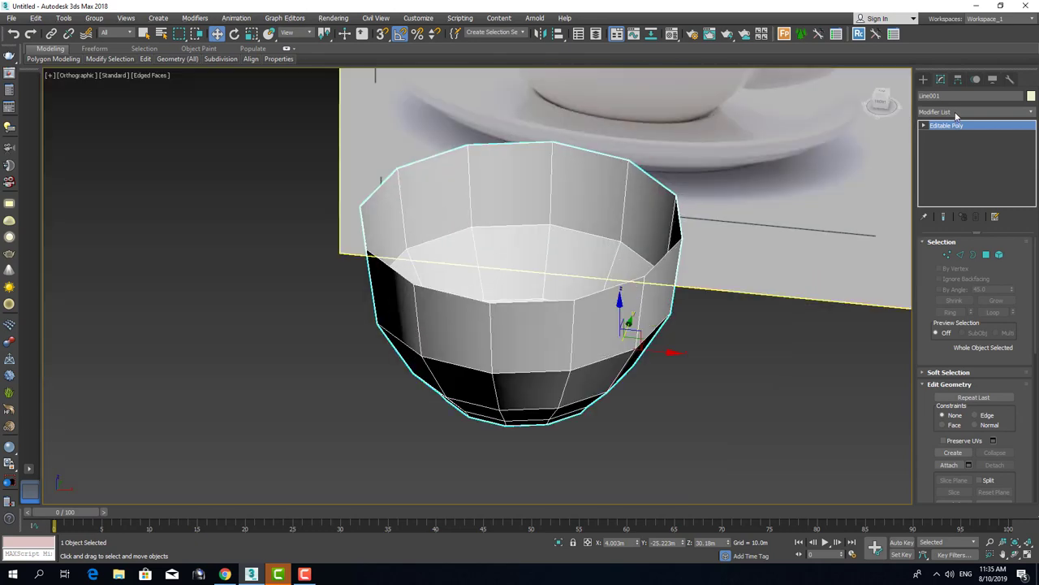
Add a Shell modifier to the cup and set its outer amount to 0.5 m
click(955, 112)
scroll(958, 203, down, 10)
click(959, 211)
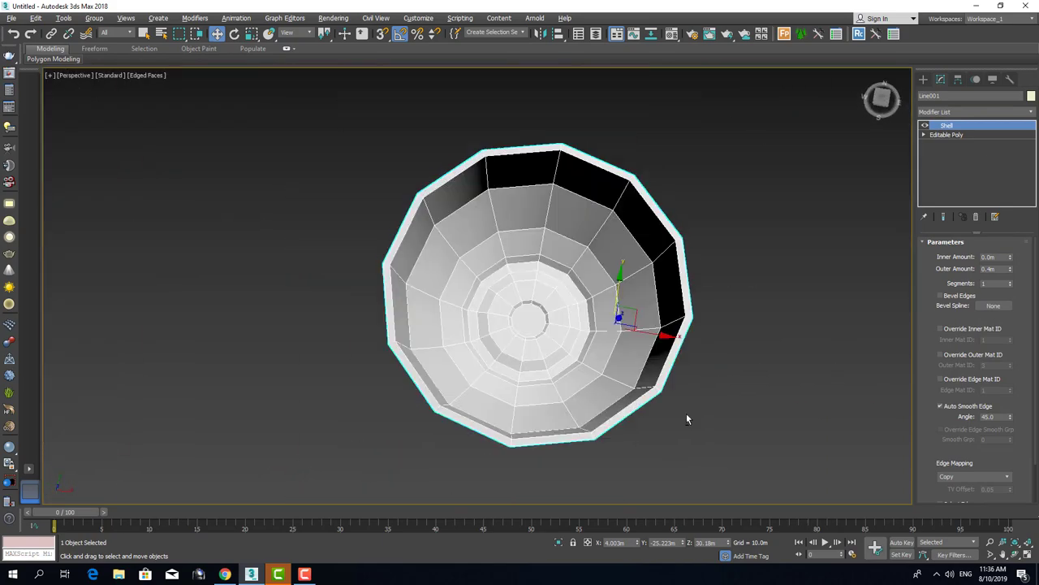
text(0.5)
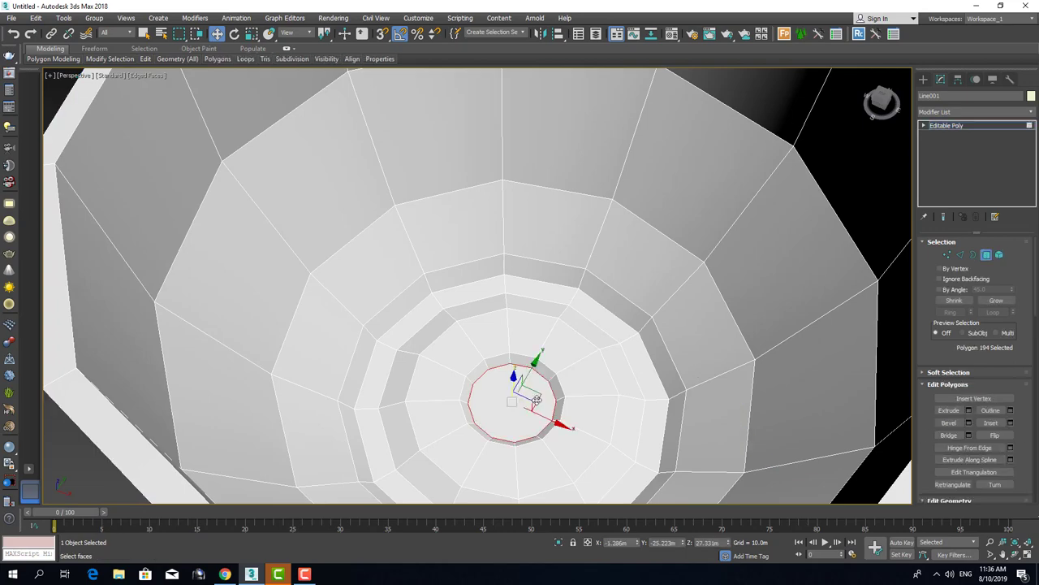
Lower the open border at the cup's inner floor by about 0.37 m using wireframe display, and restore shading
key(F3)
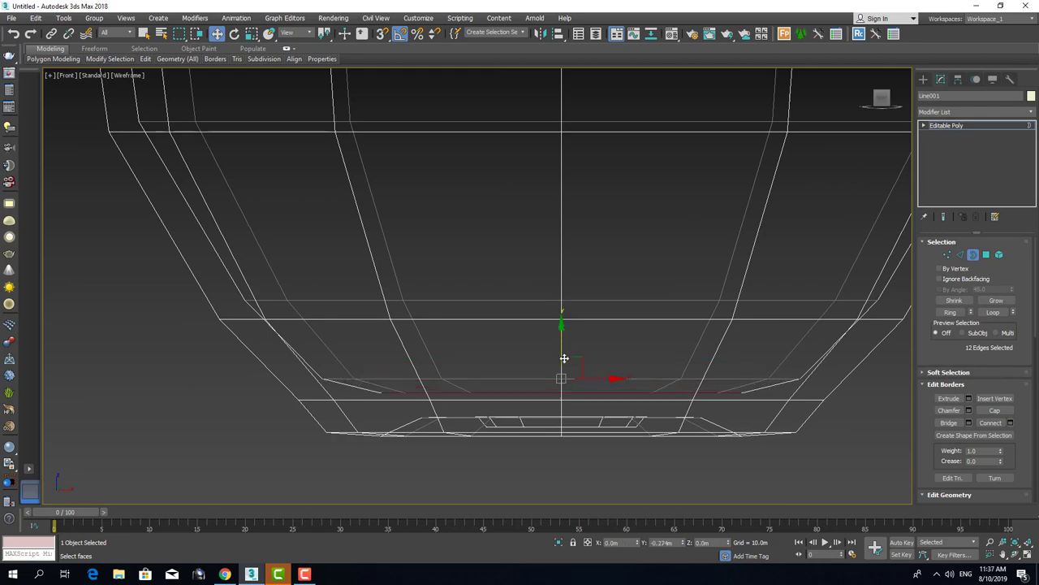
alt+middle_drag(613, 419, 643, 404)
key(F3)
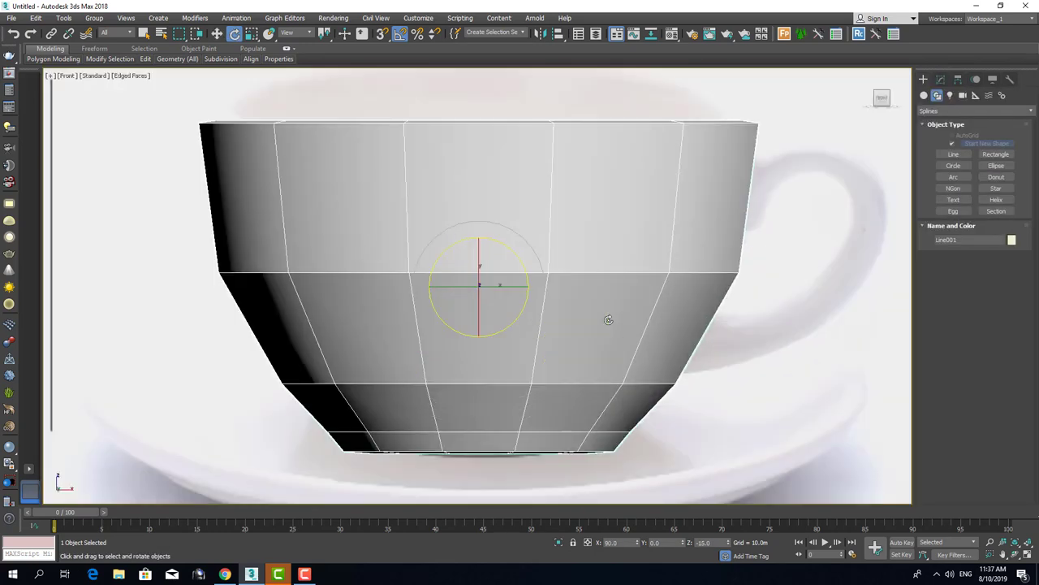
Display the cup see-through and compare its profile with the cup in the reference photo
scroll(608, 319, down, 4)
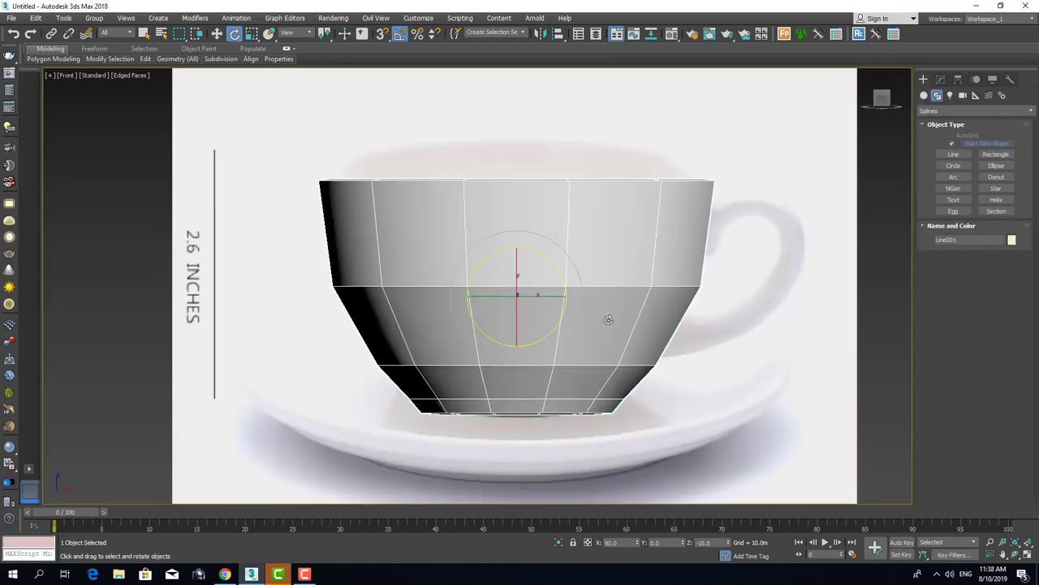
scroll(675, 259, up, 2)
scroll(603, 350, up, 2)
scroll(634, 398, down, 3)
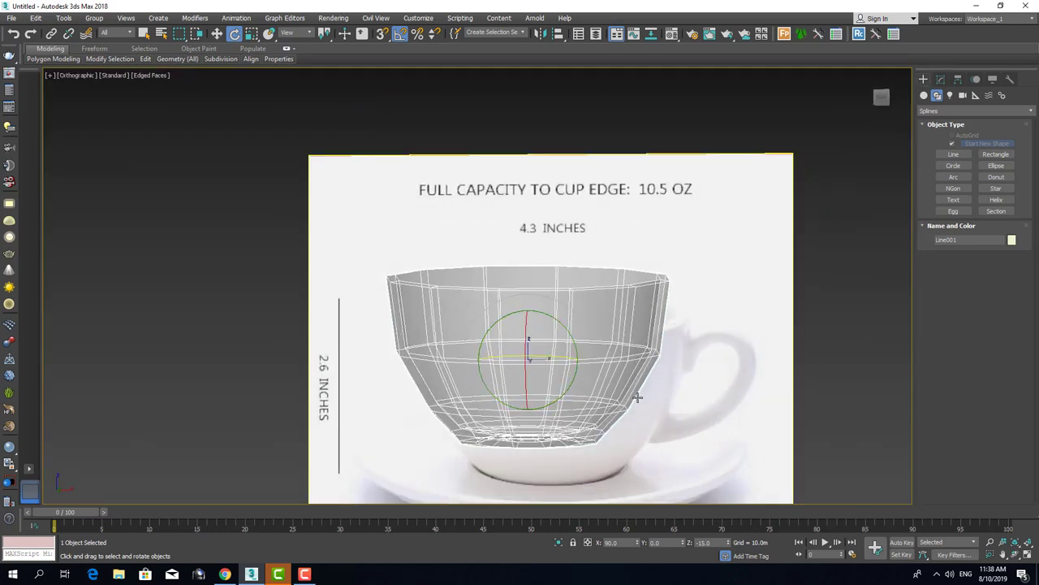
scroll(639, 395, up, 4)
Connect the outer vertical edges of the cup's upper band with 2 segments and a pinch of 34
click(940, 78)
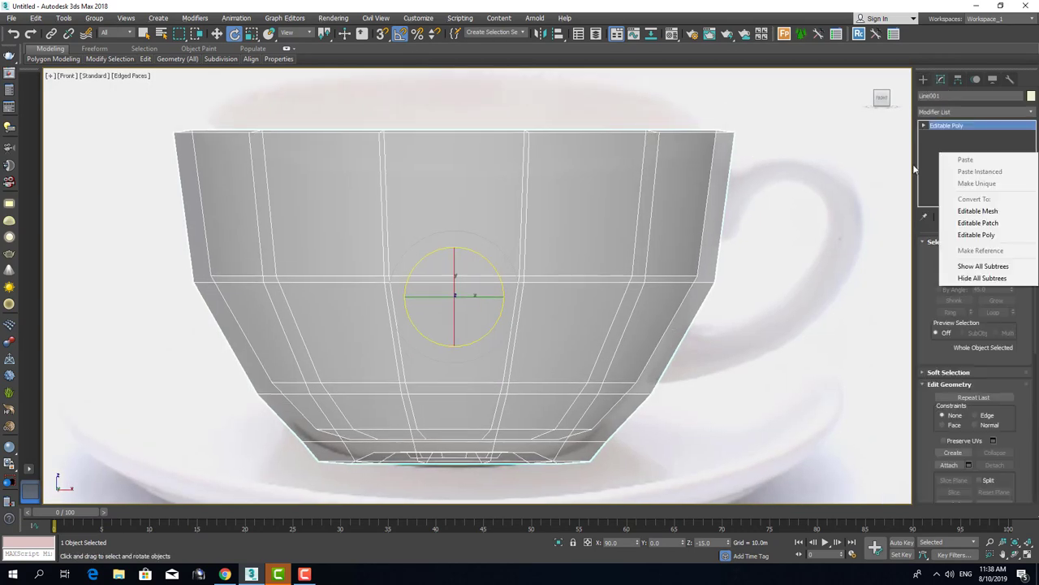
right_click(631, 268)
click(530, 301)
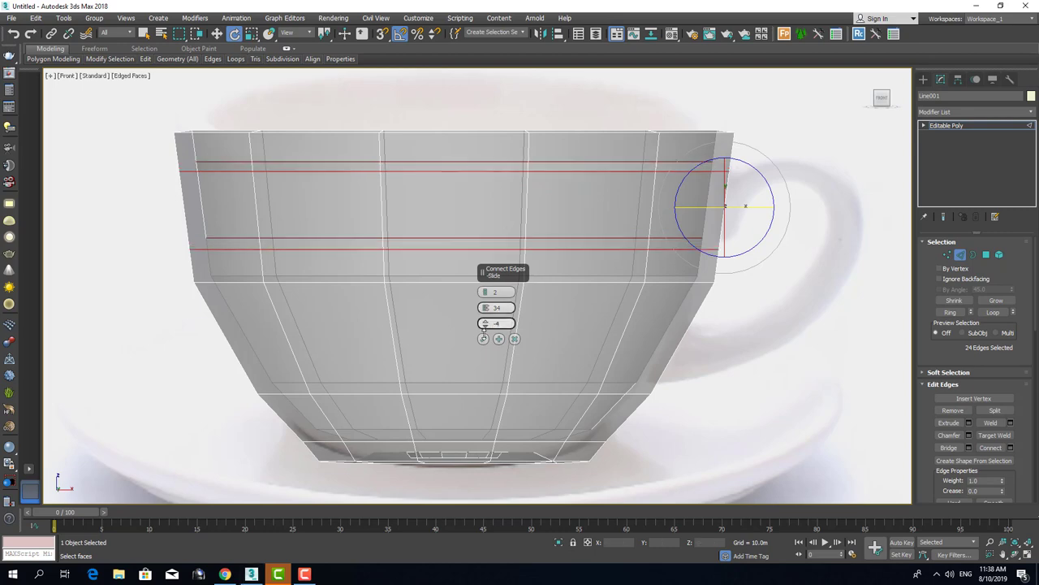
alt+middle_drag(674, 305, 633, 311)
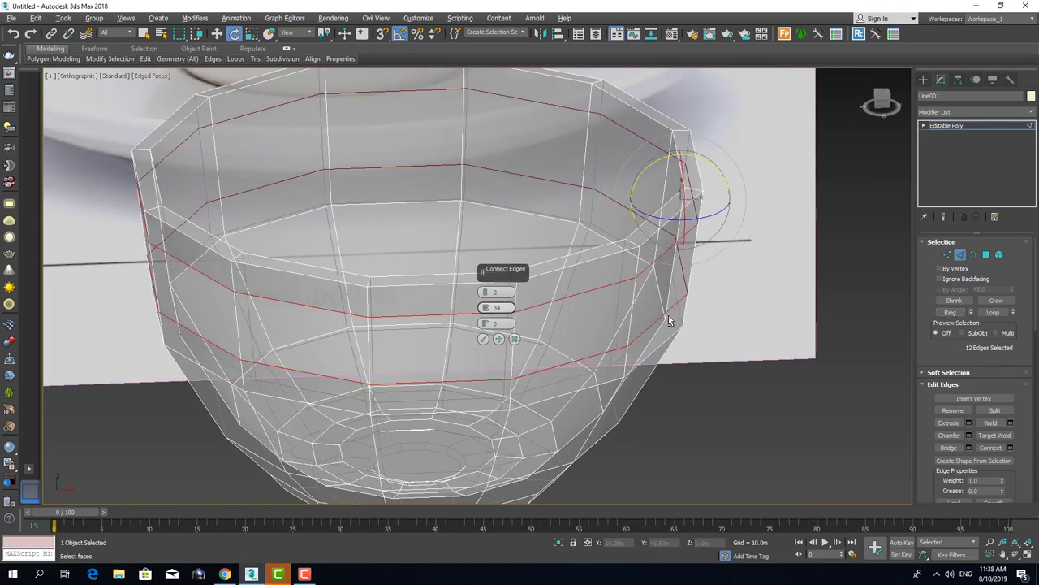
key(f)
scroll(631, 312, down, 3)
scroll(633, 324, up, 4)
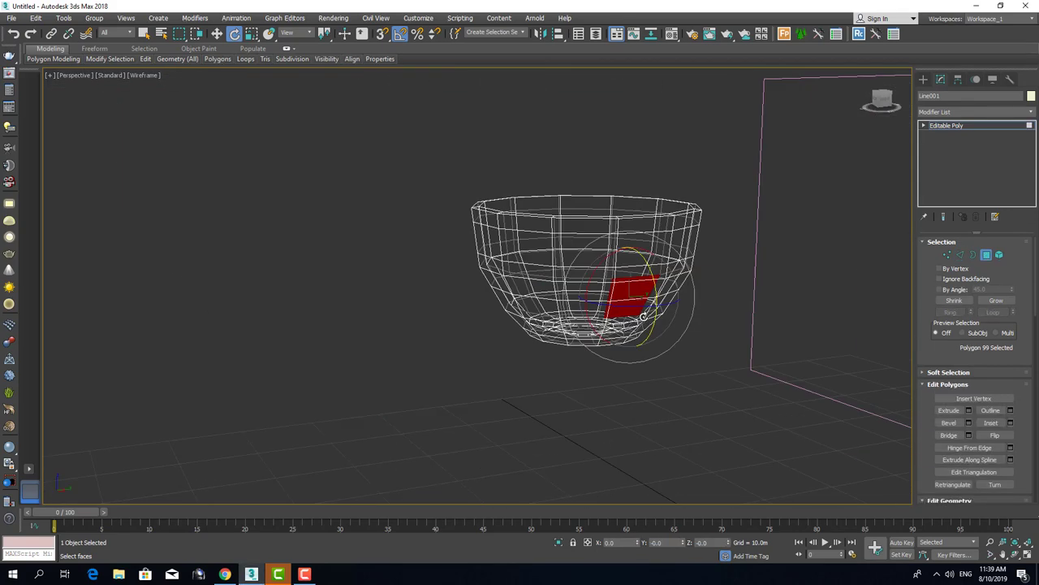
Select the two outer wall polygons where the handle's upper and lower ends attach and inset them about 0.38 m
key(F3)
mouse_move(643, 317)
alt+middle_down()
mouse_move(635, 301)
mouse_move(677, 267)
alt+middle_up()
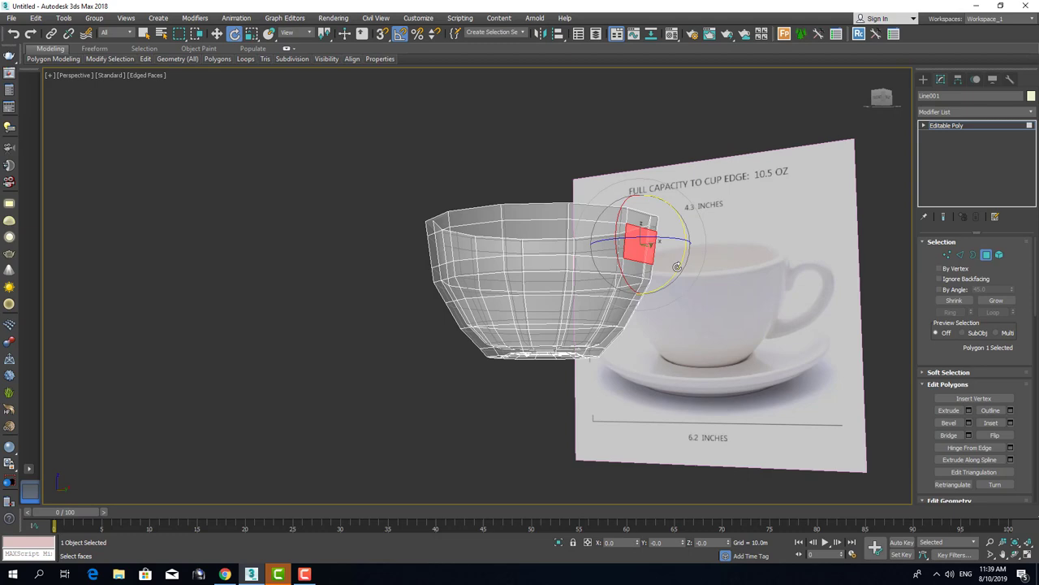
alt+middle_drag(669, 280, 433, 337)
ctrl+click(426, 320)
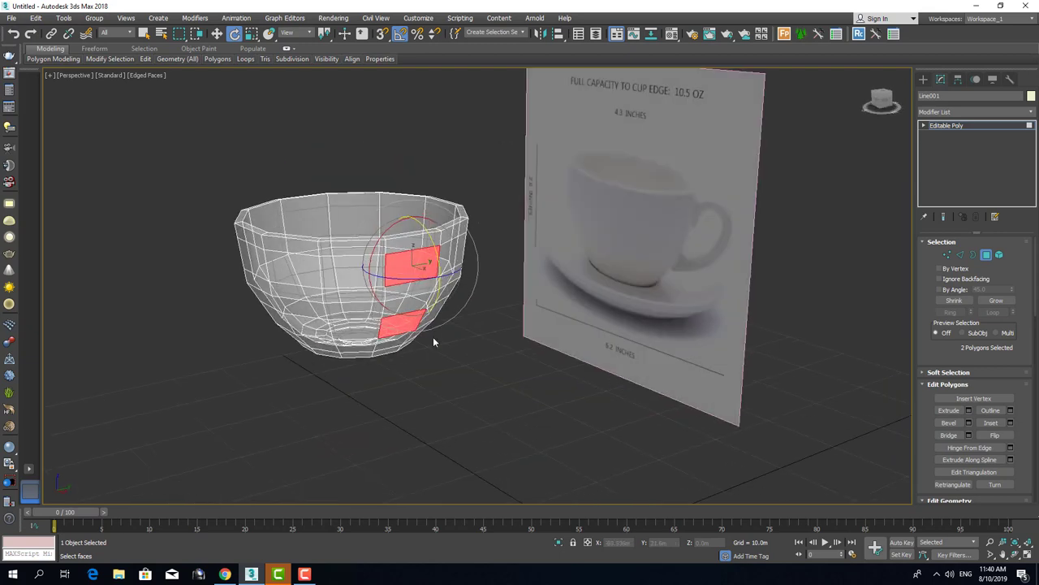
scroll(433, 336, up, 3)
right_click(428, 274)
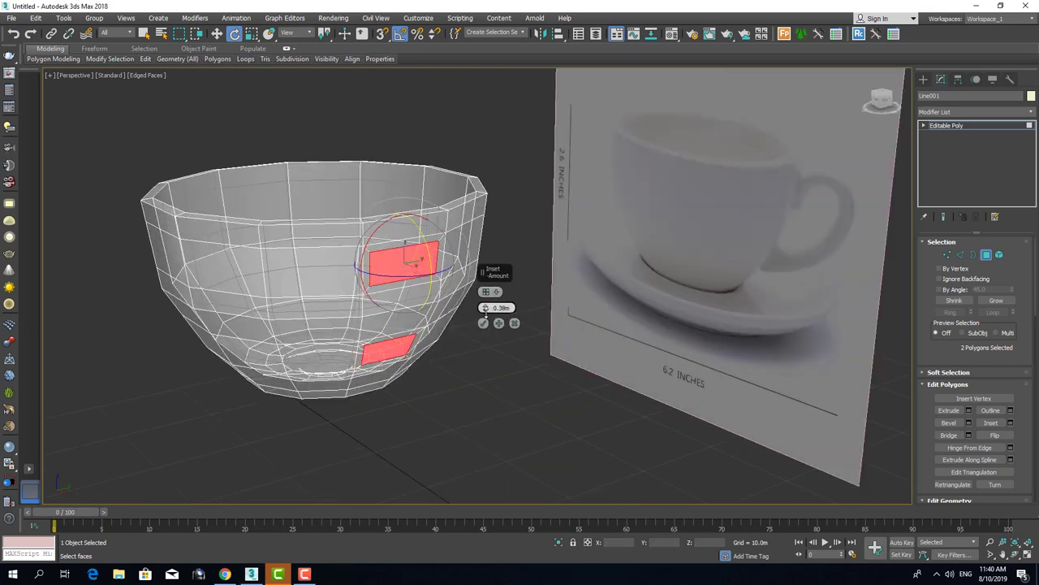
mouse_move(513, 368)
alt+middle_down()
mouse_move(417, 343)
mouse_move(366, 290)
mouse_move(487, 304)
alt+middle_up()
Extrude the two inset polygons slightly outward to form the upper and lower handle stubs
scroll(423, 296, up, 5)
key(shift+e)
text(0)
scroll(487, 317, down, 3)
click(483, 323)
scroll(483, 323, down, 5)
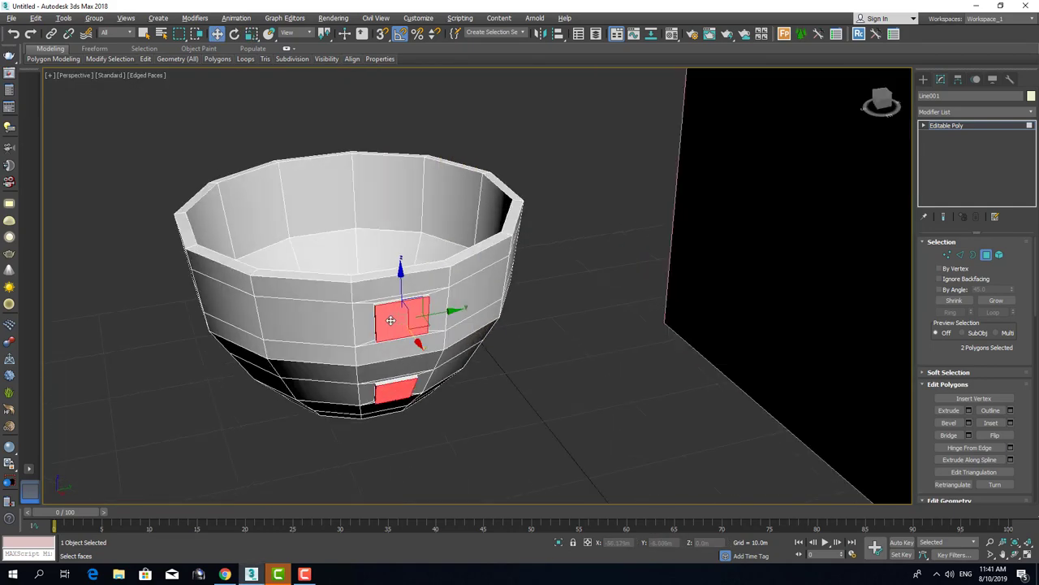
Select the front and side polygons of both handle stubs and move them outward from the cup wall
key(w)
alt+middle_drag(483, 324, 392, 319)
scroll(487, 300, up, 5)
scroll(403, 304, down, 4)
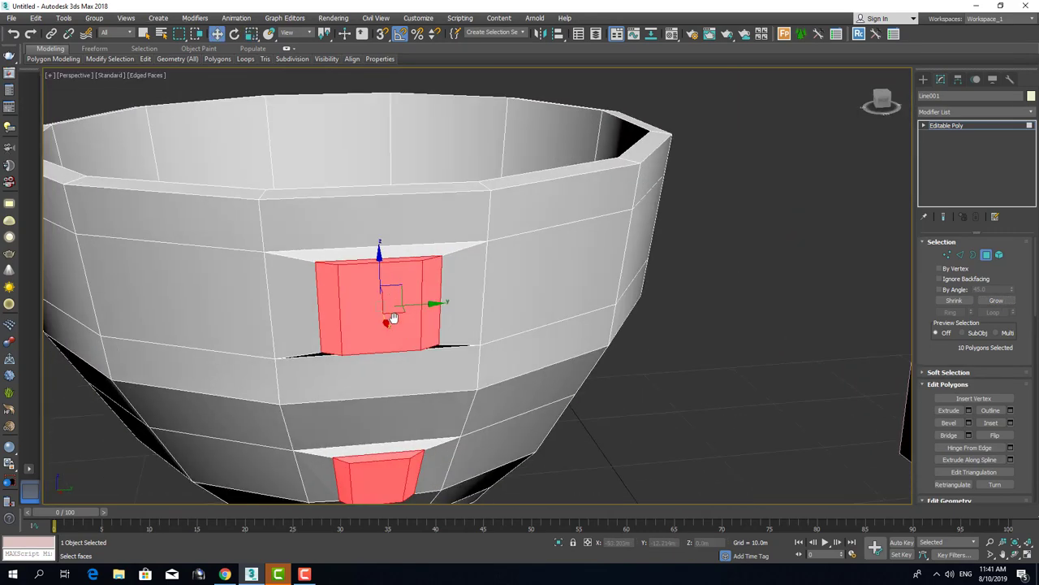
Connect the ring of vertical edges running across the upper handle stub and its cup band with a new edge loop
alt+middle_drag(317, 309, 343, 341)
scroll(447, 295, up, 4)
key(2)
click(343, 341)
click(298, 347)
click(471, 341)
right_click(626, 274)
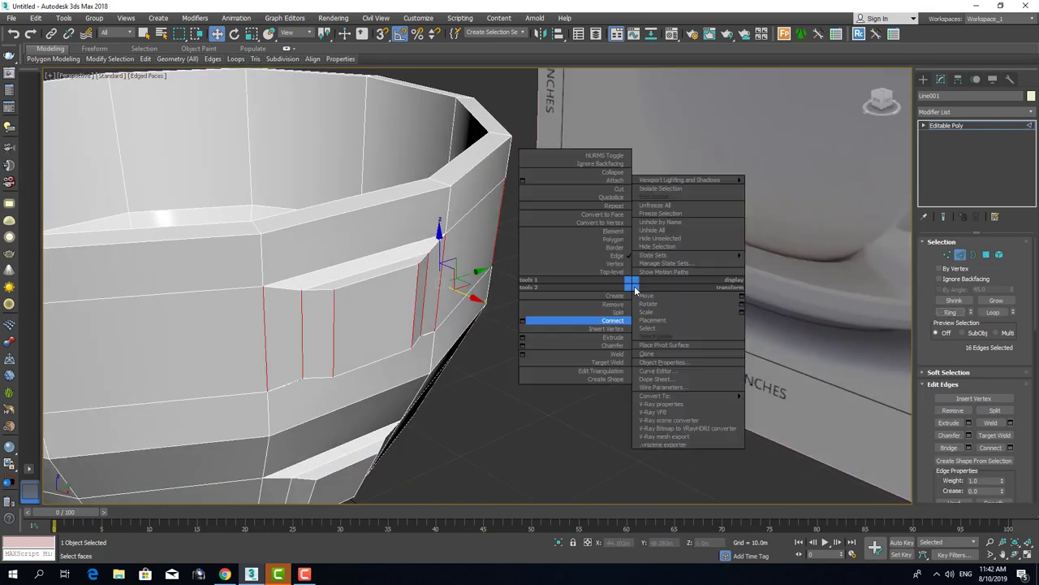
click(557, 318)
Delete the upper half of the upper stub's end face and the end face of the lower stub
key(4)
click(391, 305)
alt+middle_drag(392, 304, 457, 281)
key(Delete)
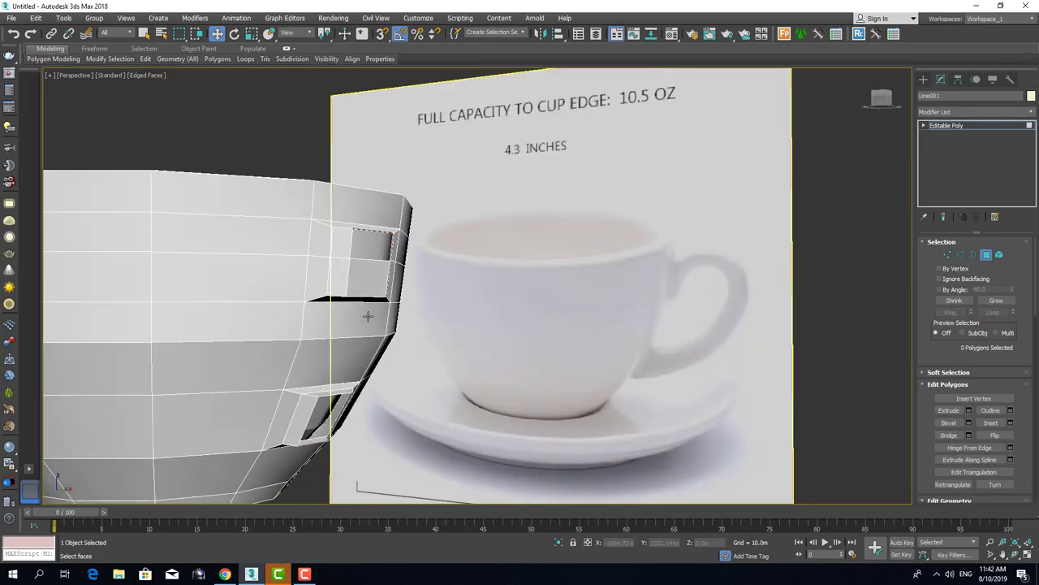
In the front view, move the two outer top vertices of the upper stub toward the cup by about 0.11 m
key(f)
key(1)
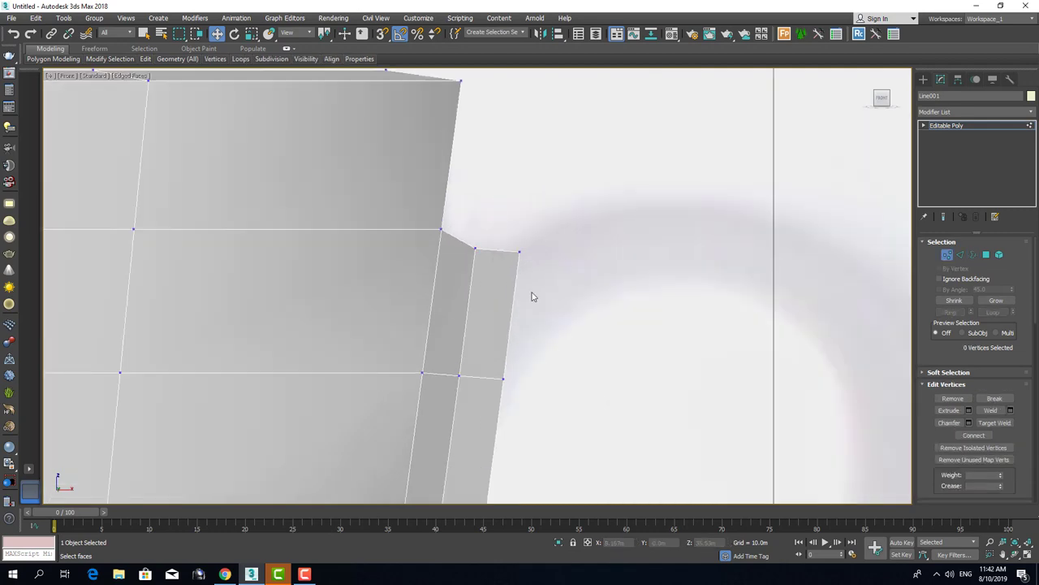
scroll(545, 282, down, 2)
scroll(546, 268, up, 2)
key(1)
drag(507, 288, 546, 253)
key(w)
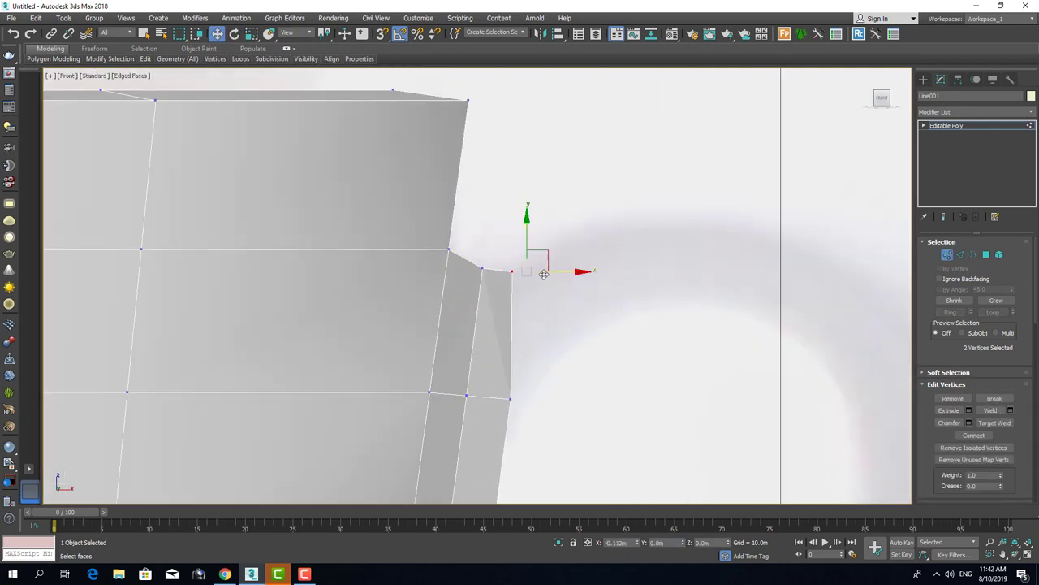
Extrude the upper stub's open border toward the photo's handle and lower the two vertices beneath its base by about 0.31 m
scroll(544, 274, down, 5)
scroll(552, 342, up, 5)
key(3)
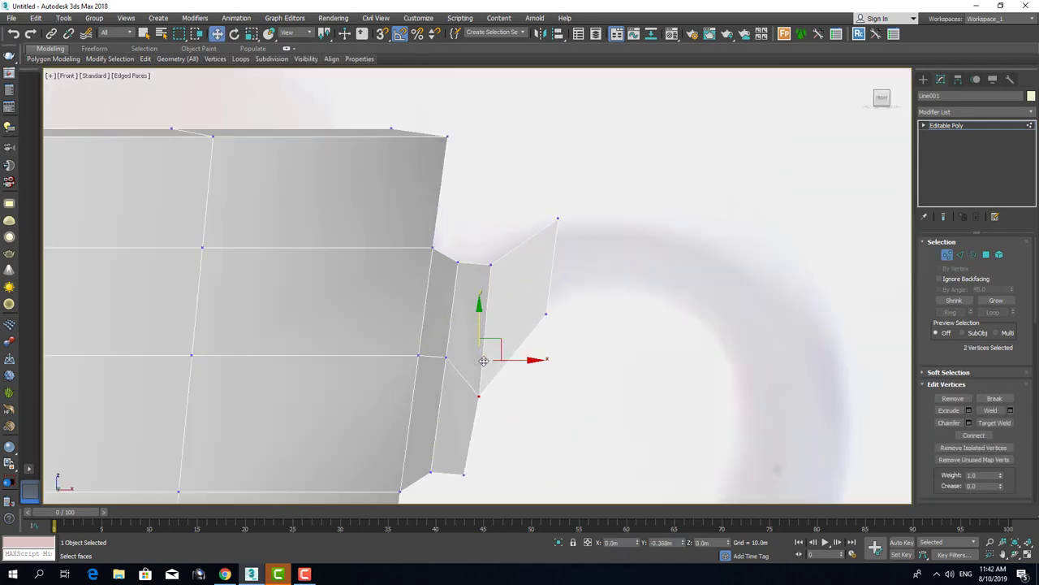
Extend the handle's open border along the top of the photo's handle, scaling and moving it to match the thickness
key(3)
scroll(483, 361, up, 3)
scroll(511, 248, down, 3)
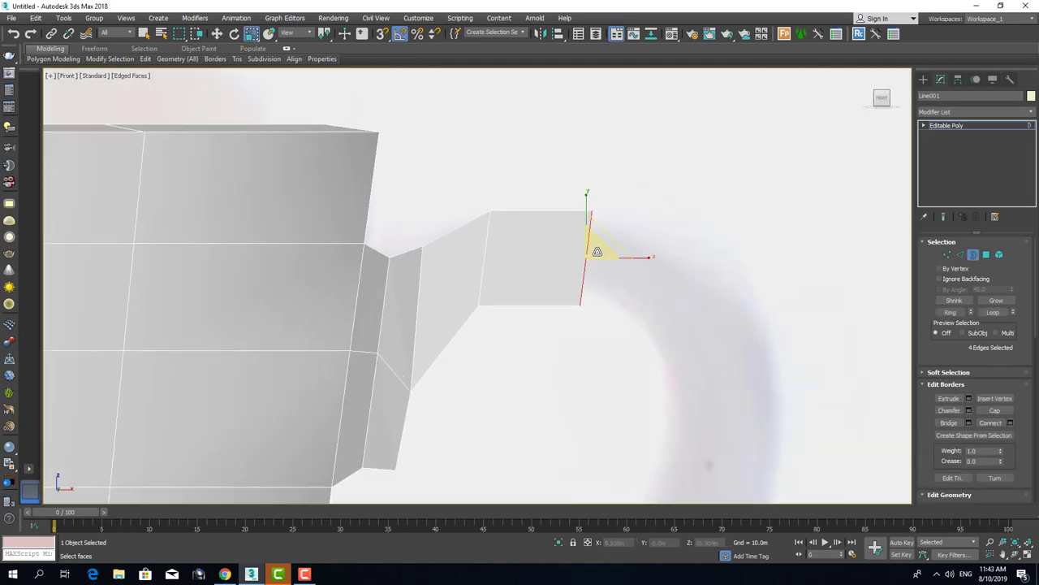
scroll(596, 251, up, 3)
scroll(538, 214, down, 2)
key(e)
key(w)
scroll(597, 230, up, 1)
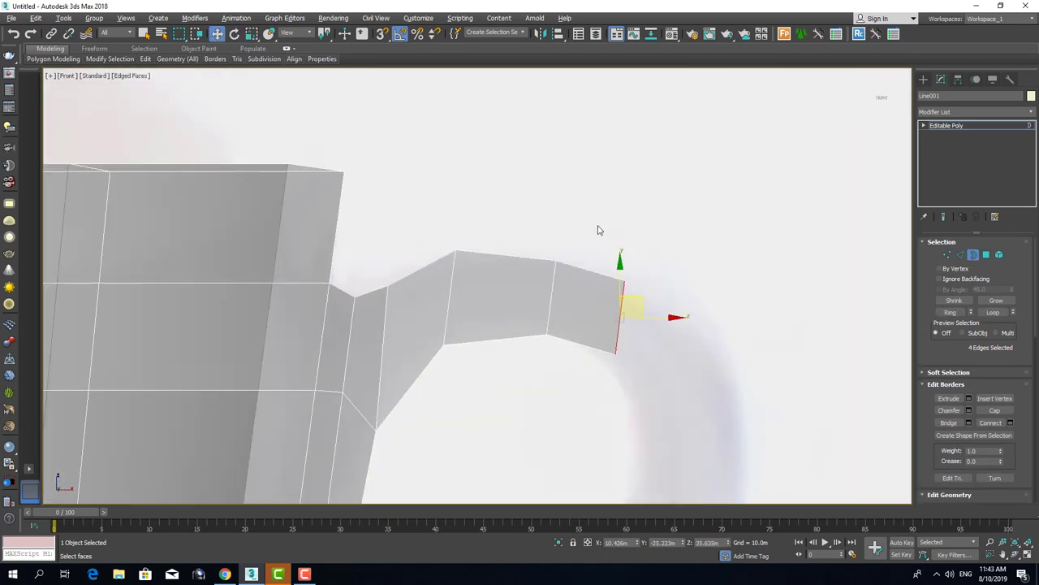
Extend the handle around its outer bend, rotating the open border by -30 and -25 degrees to follow the photo
scroll(597, 229, down, 4)
scroll(608, 360, up, 4)
scroll(600, 220, down, 1)
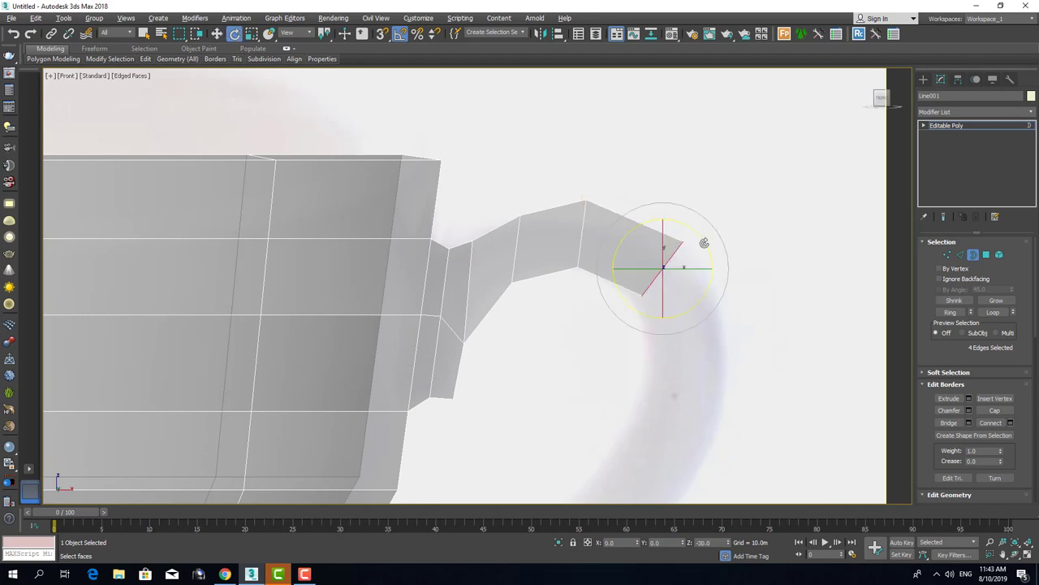
scroll(694, 335, up, 1)
key(e)
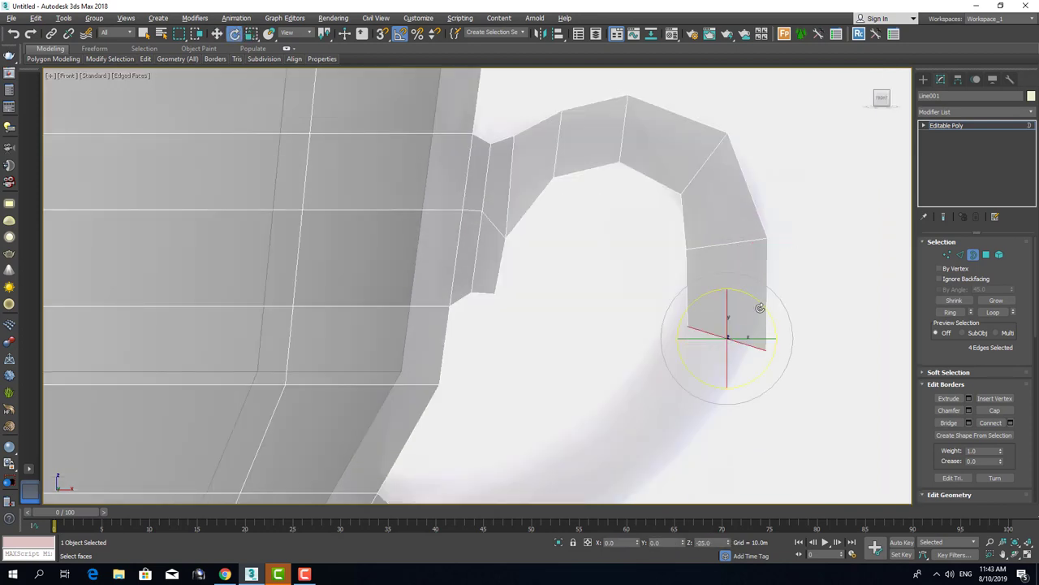
Extend the handle down its lower curve with further moved and rotated border segments, stopping just short of the lower stub
key(w)
key(e)
scroll(728, 315, up, 3)
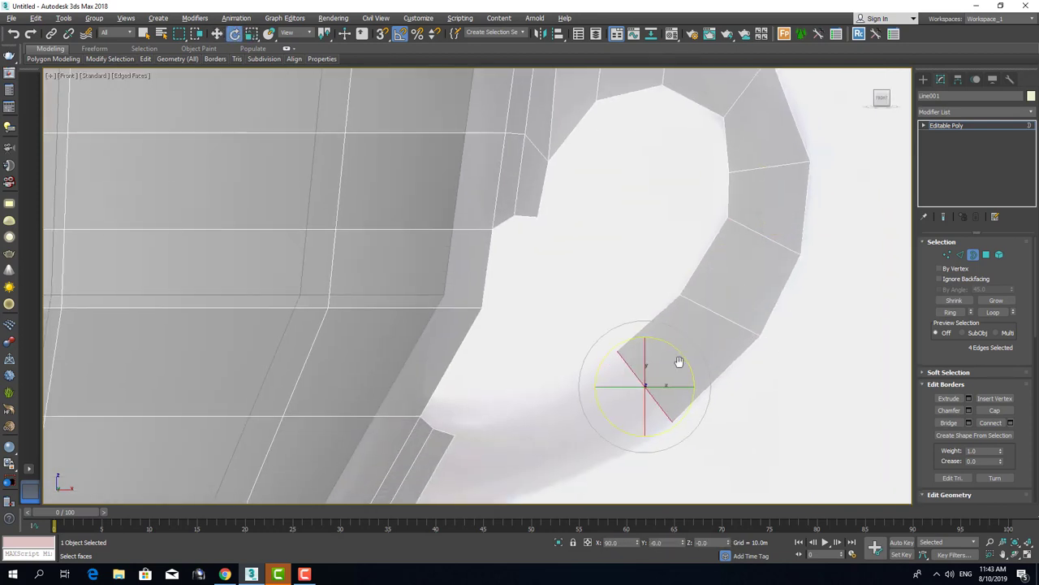
scroll(679, 361, down, 1)
key(w)
key(e)
scroll(593, 347, up, 2)
click(594, 346)
key(w)
scroll(594, 347, up, 1)
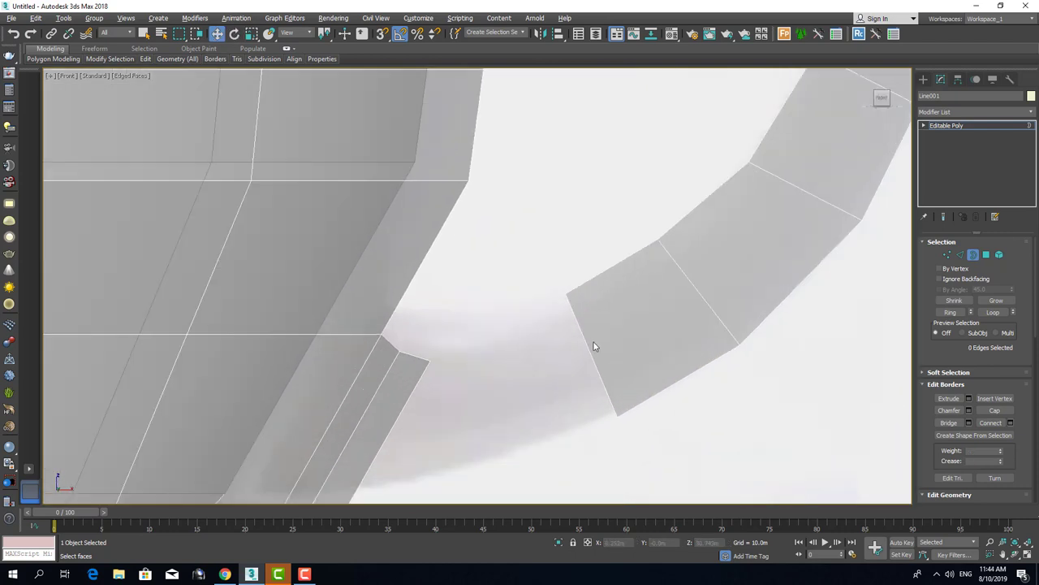
Move the upper vertices of the handle's free end and of the lower stub so the two openings line up
key(w)
middle_drag(384, 495, 502, 413)
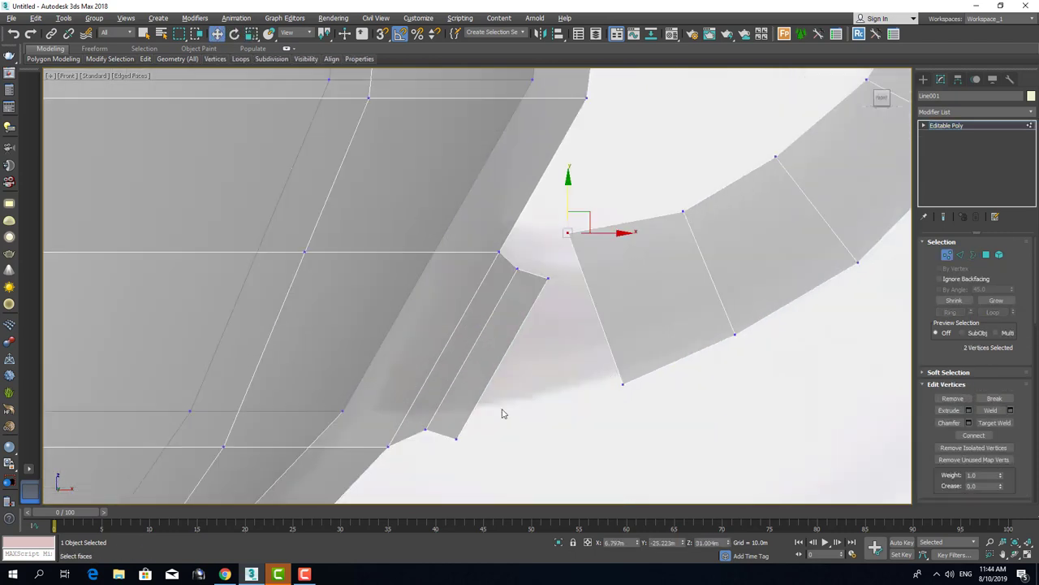
scroll(515, 288, up, 2)
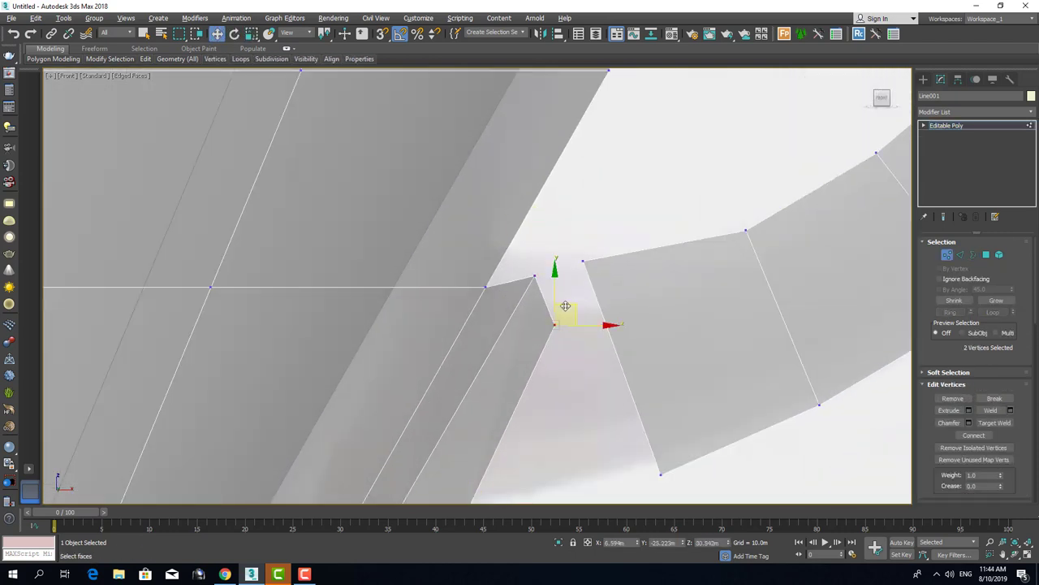
scroll(571, 317, up, 2)
scroll(660, 310, down, 8)
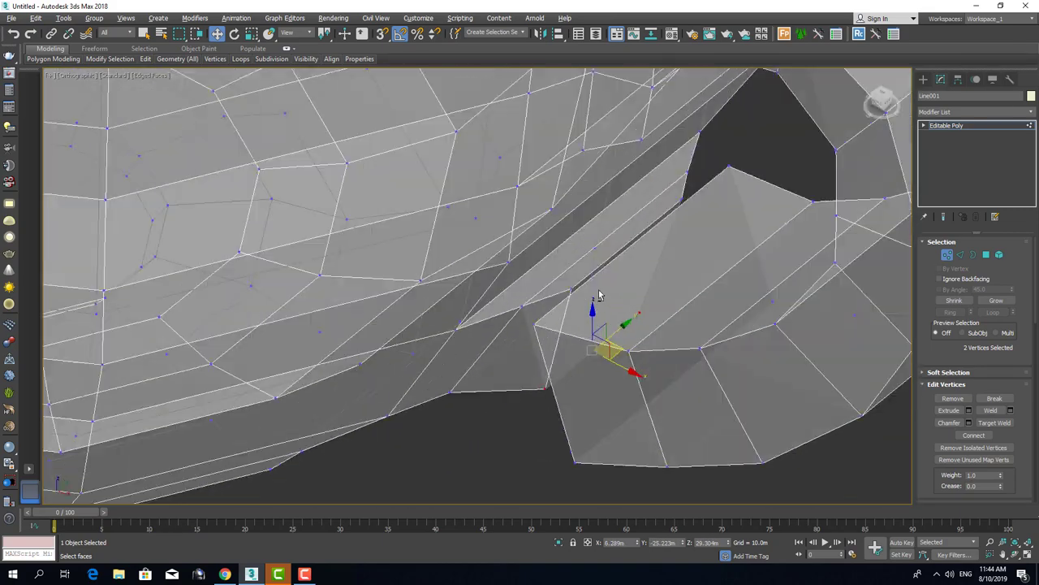
Bridge the bottom edges of the handle's free end and the lower stub
scroll(613, 336, down, 2)
scroll(464, 332, up, 10)
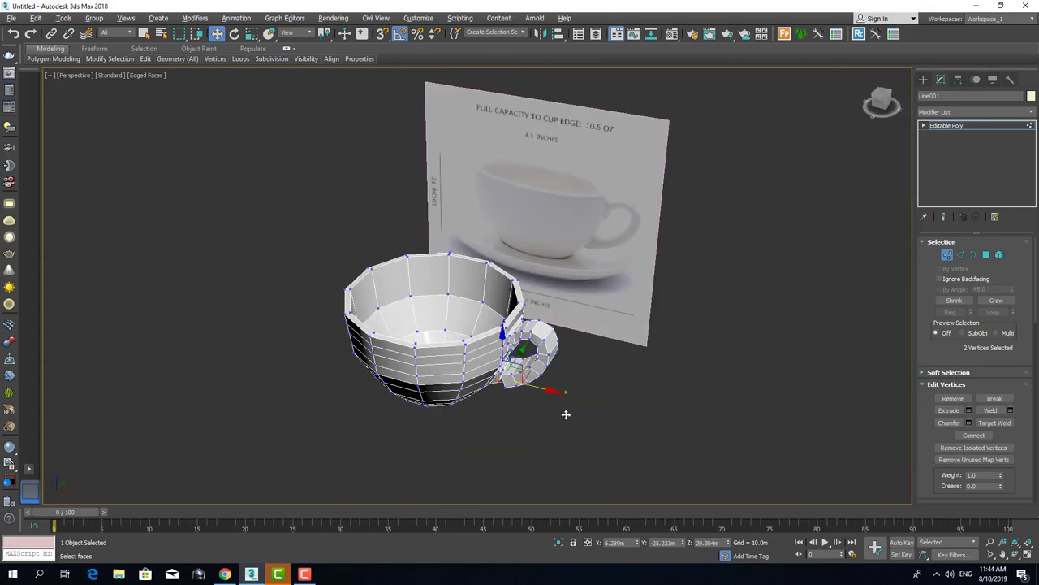
key(3)
mouse_move(441, 313)
alt+middle_down()
mouse_move(341, 424)
mouse_move(366, 348)
mouse_move(414, 273)
mouse_move(453, 300)
alt+middle_up()
key(4)
scroll(501, 227, down, 4)
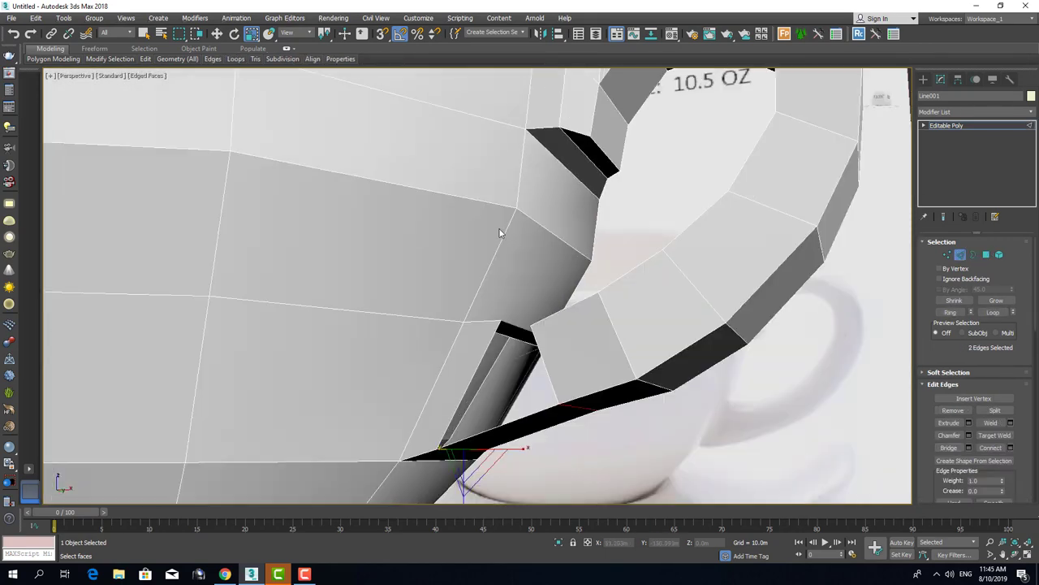
Bridge the remaining side edges between the handle's free end and the lower stub to close the gap
scroll(536, 374, up, 5)
alt+middle_drag(672, 404, 586, 292)
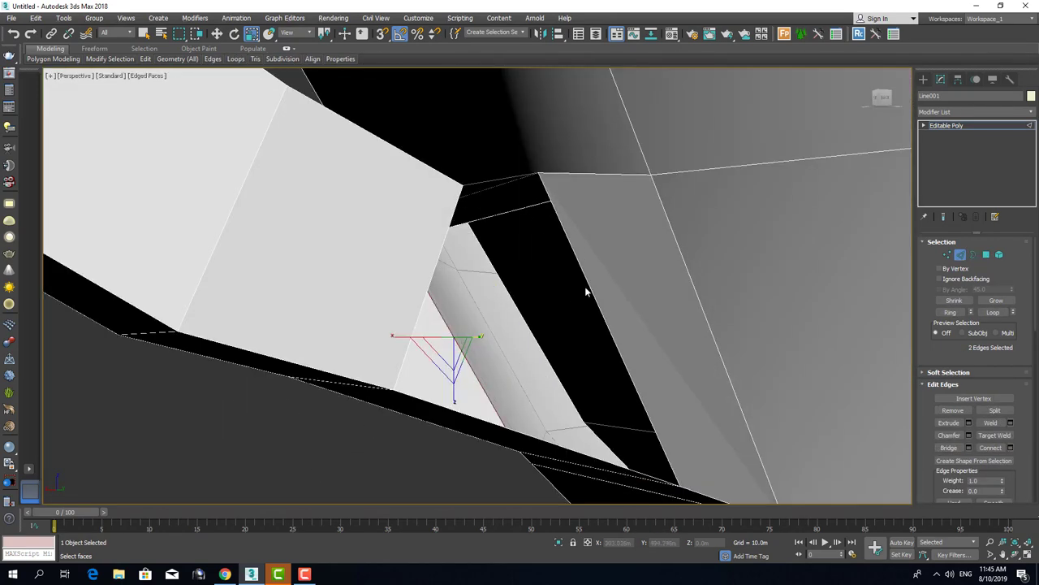
scroll(520, 325, down, 4)
mouse_move(598, 344)
alt+middle_down()
mouse_move(626, 325)
mouse_move(590, 347)
alt+middle_up()
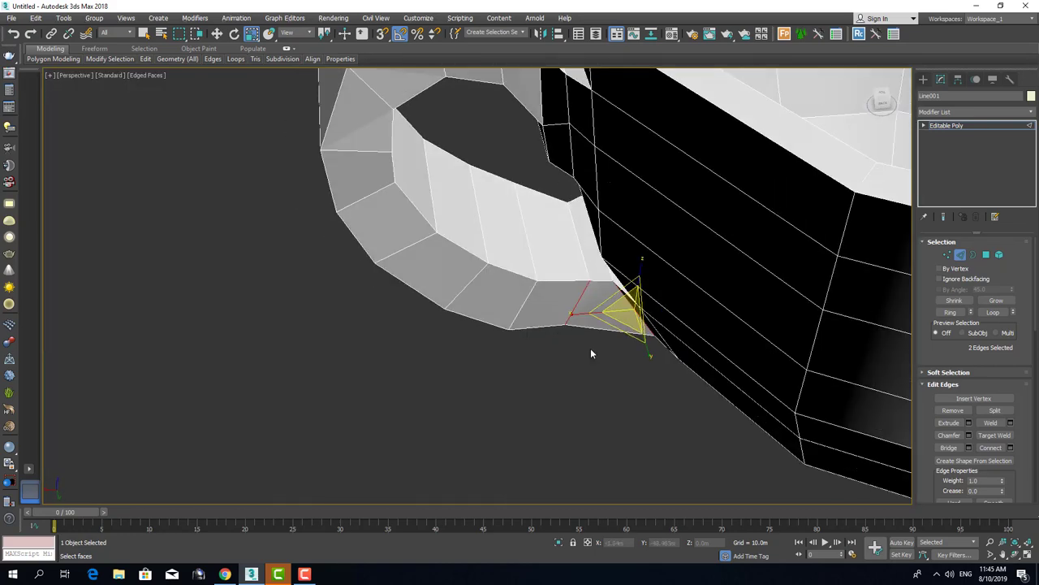
click(591, 348)
Inspect the bridged lower handle joint and the surrounding cup body from several angles
scroll(590, 348, up, 3)
scroll(496, 248, down, 4)
alt+middle_drag(495, 247, 610, 213)
scroll(609, 214, up, 4)
click(966, 304)
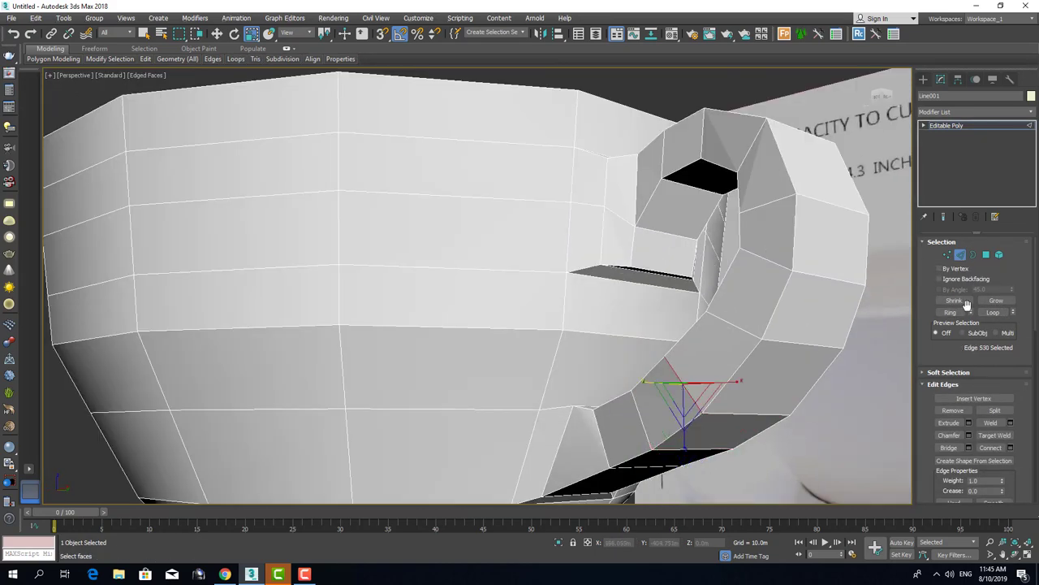
scroll(520, 325, down, 4)
alt+middle_drag(519, 325, 538, 375)
scroll(552, 341, up, 3)
scroll(538, 375, up, 3)
In the front view, move the cup edge at the handle's lower joint slightly upward, and leave edge editing
key(f)
scroll(495, 260, up, 8)
click(496, 260)
key(w)
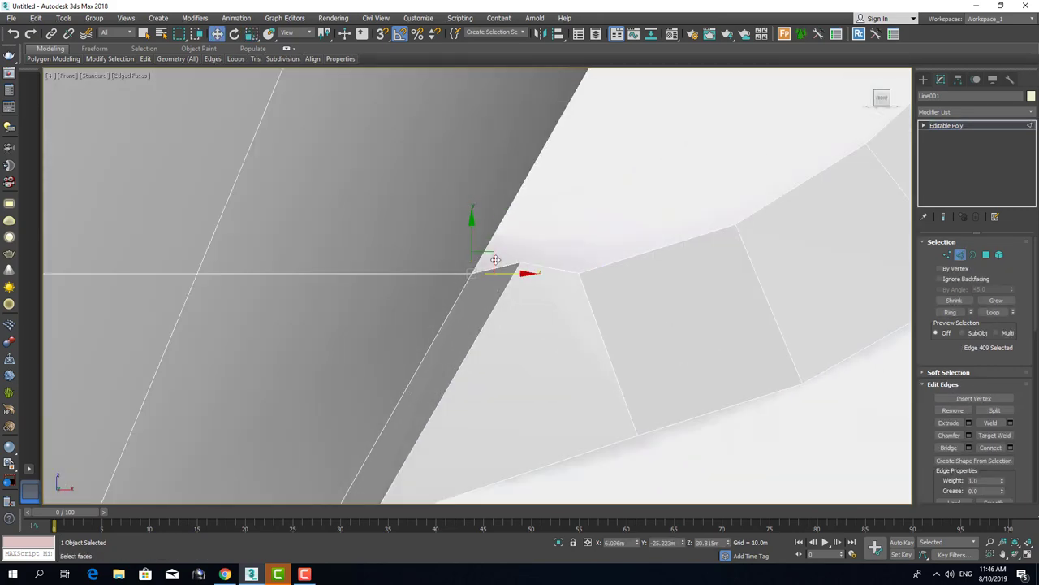
scroll(487, 230, down, 6)
scroll(464, 265, up, 7)
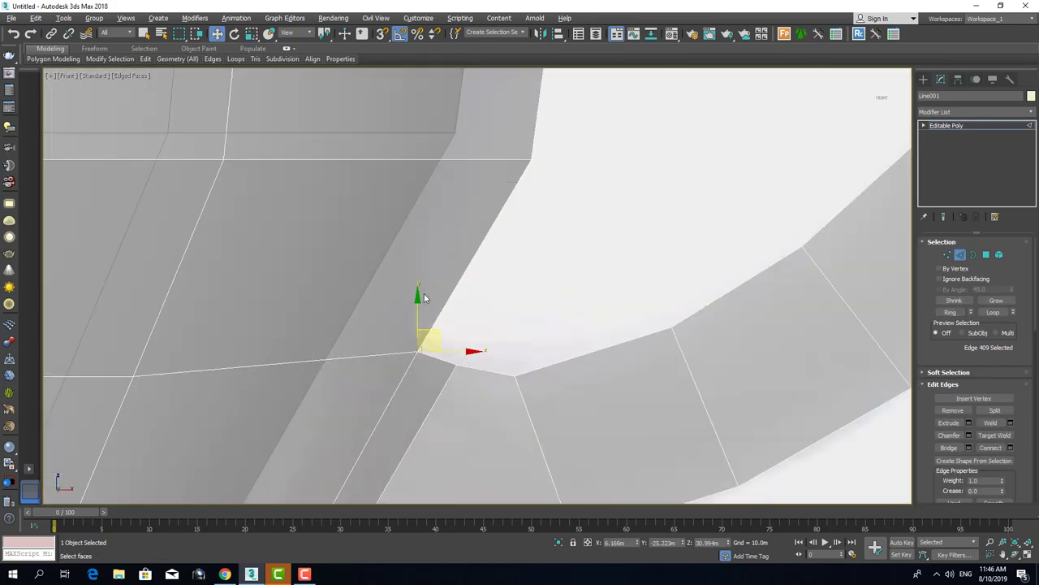
scroll(520, 250, down, 2)
scroll(520, 250, down, 4)
alt+middle_drag(520, 225, 468, 310)
scroll(468, 309, up, 5)
scroll(443, 325, up, 3)
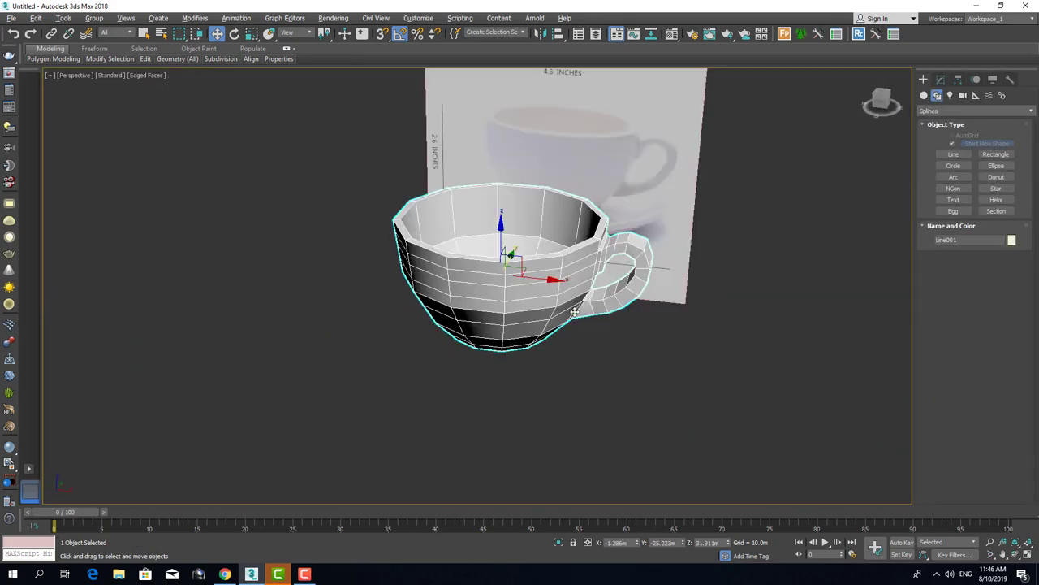
Add a TurboSmooth modifier to the cup and chamfer the six edges at the upper handle joint by 0.03 m
click(939, 114)
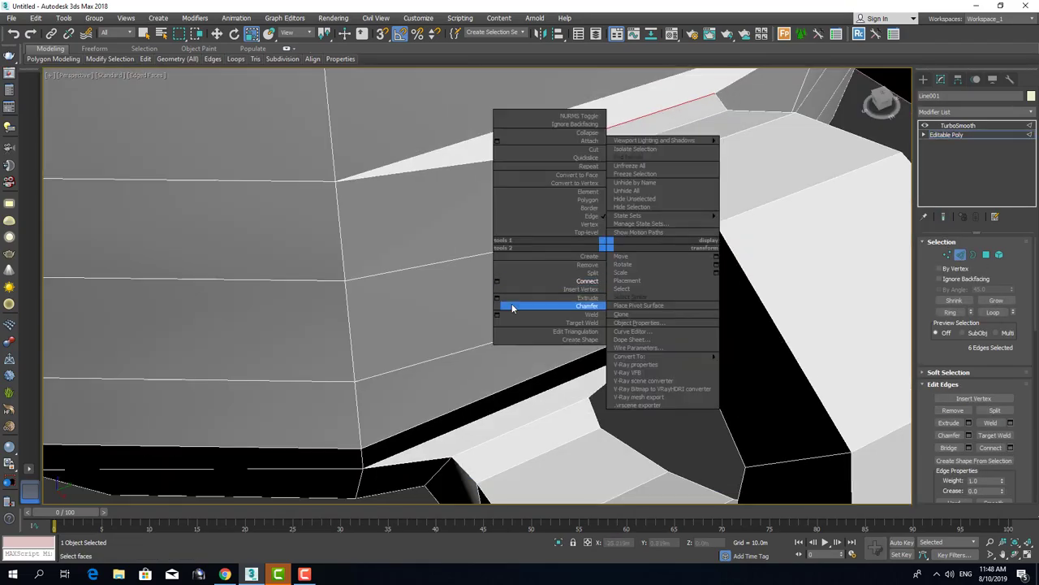
click(512, 307)
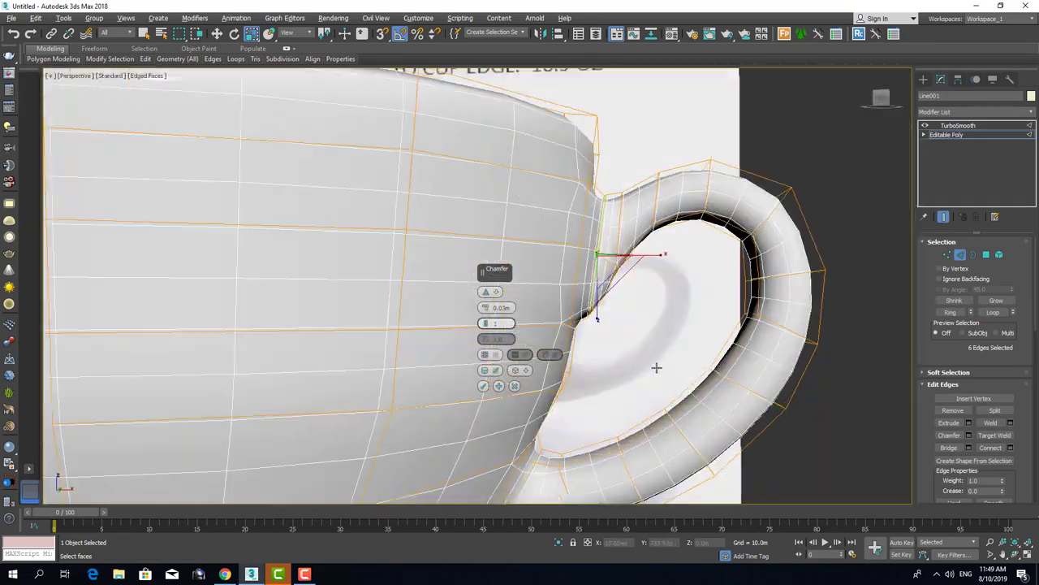
key(w)
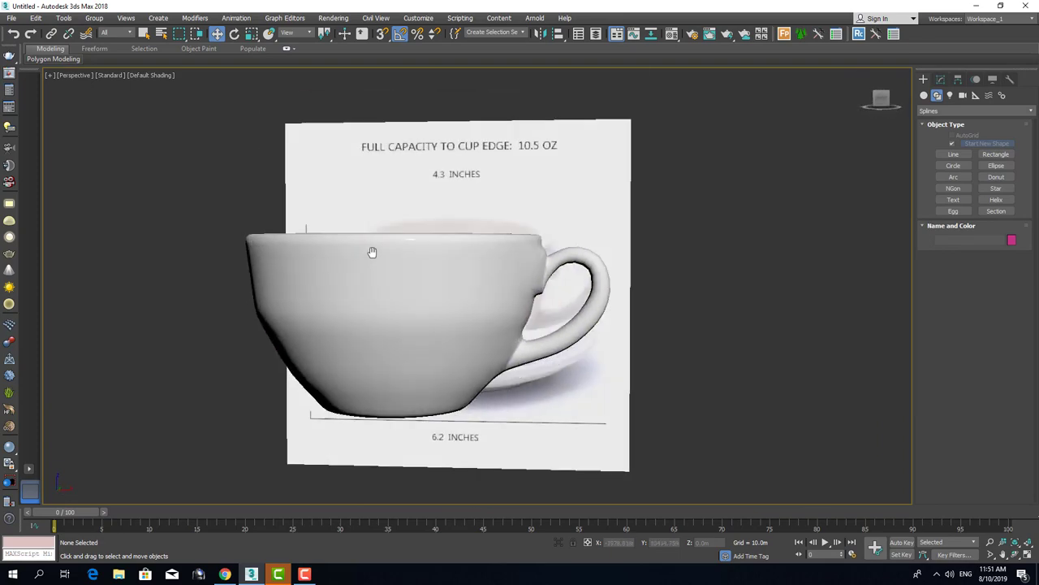
Inset the 12 polygons of the ring on the cup's underside by 0.2 m and extrude them
middle_drag(372, 251, 540, 276)
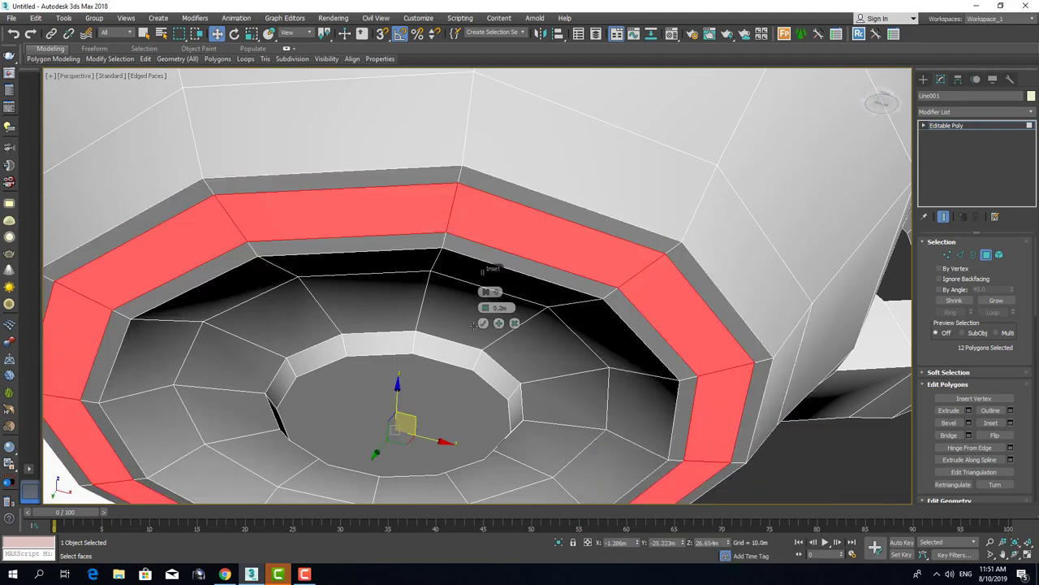
right_click(582, 311)
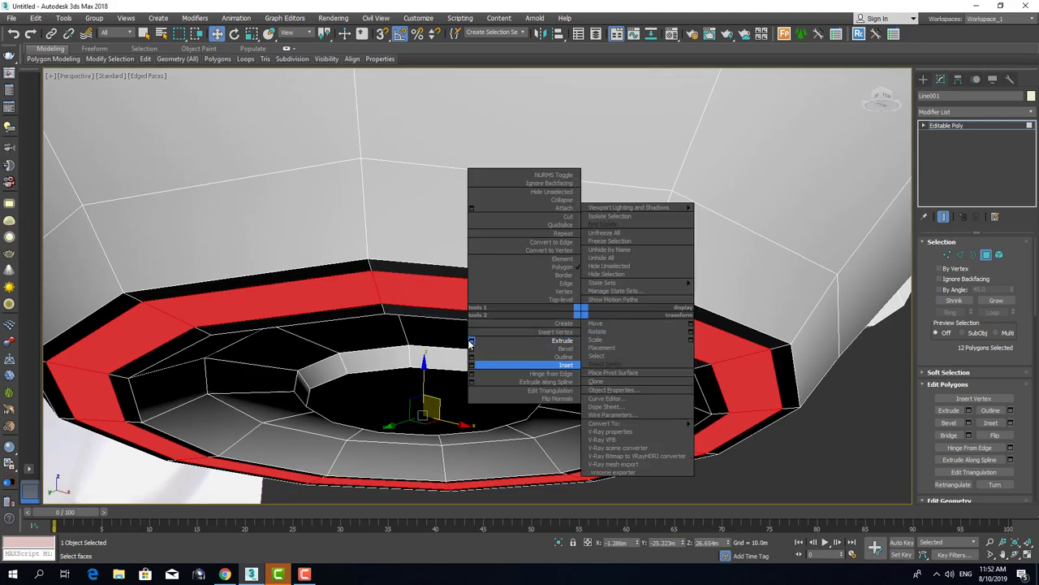
click(416, 388)
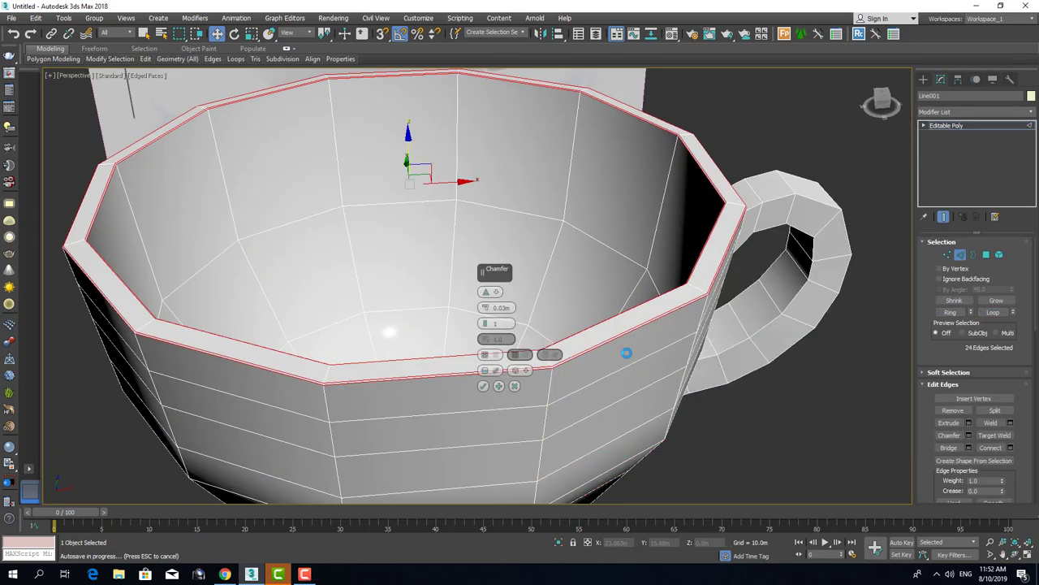
Chamfer the inner and outer edge loops of the cup's rim by 0.083 m
scroll(485, 308, up, 5)
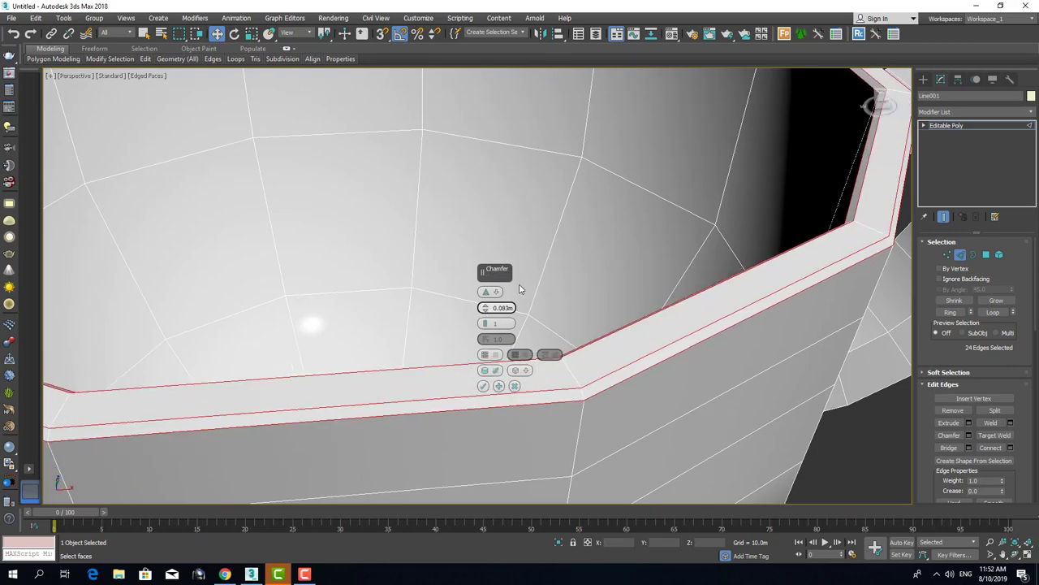
scroll(520, 289, down, 5)
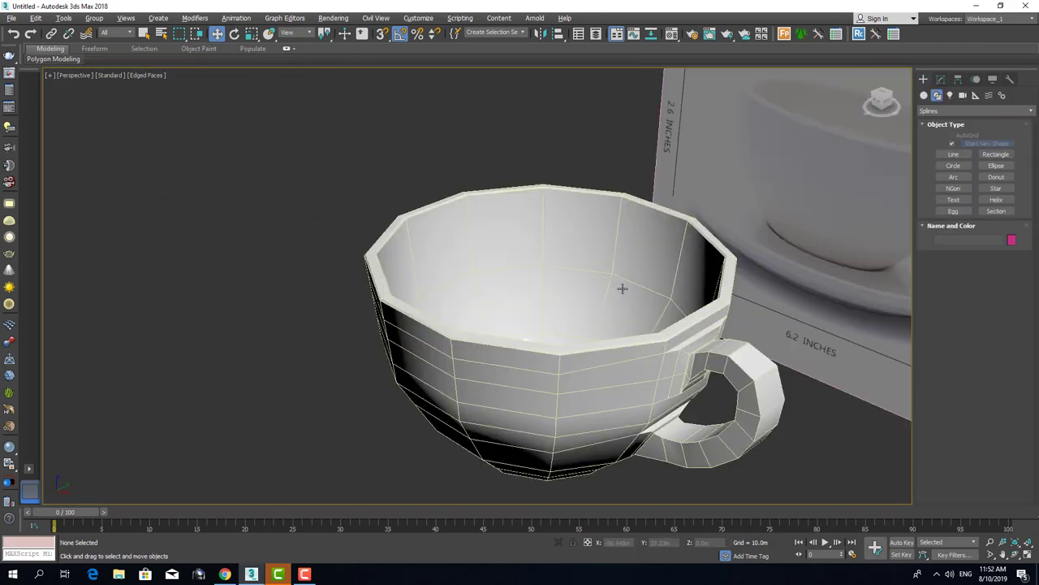
Draw an open half-profile line of the saucer in the front view, from the cup's centre out to the rim and back underneath
alt+middle_drag(622, 288, 580, 279)
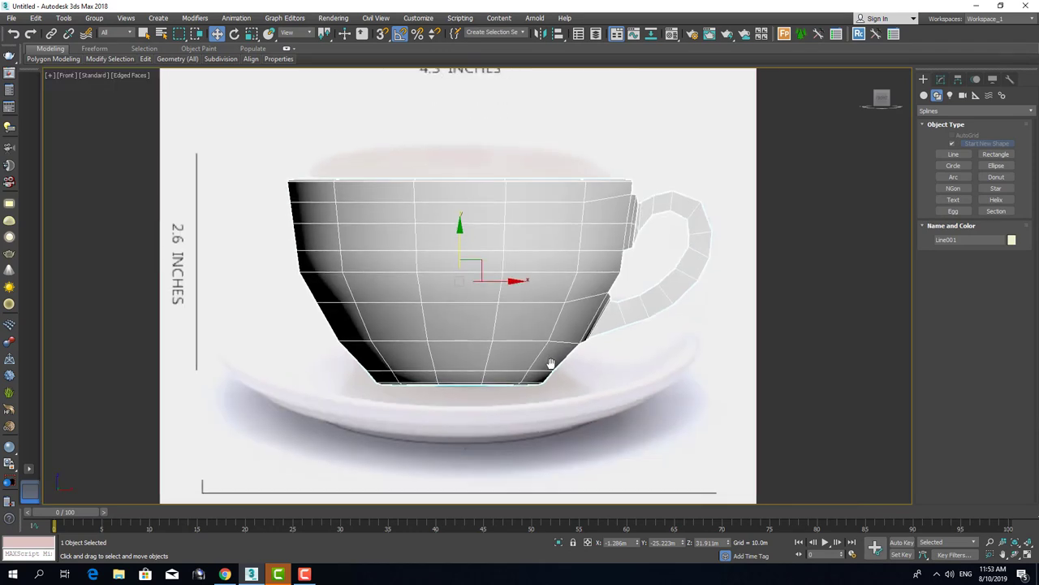
click(952, 155)
scroll(455, 386, up, 6)
click(247, 396)
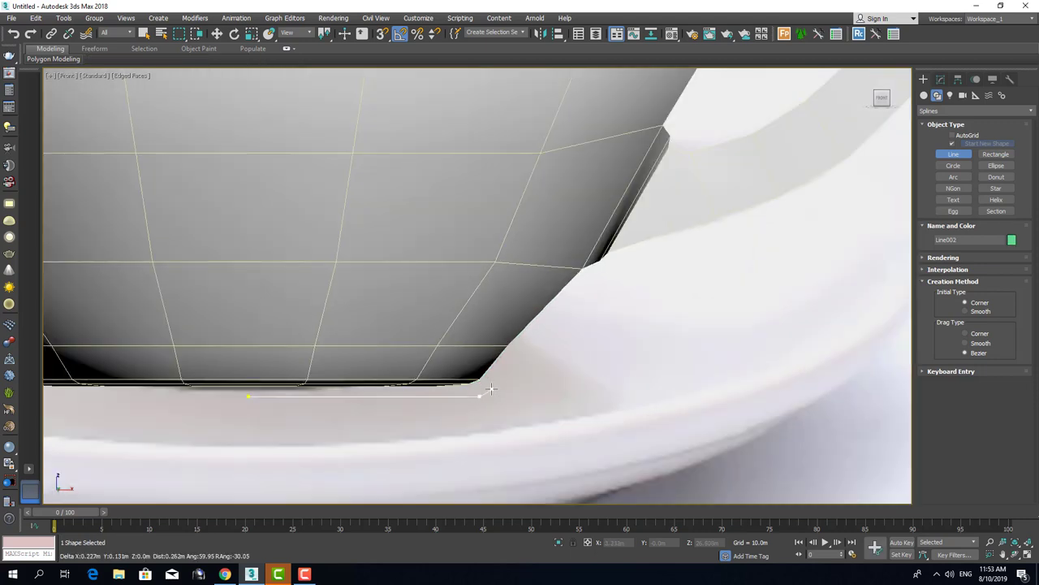
click(492, 379)
scroll(504, 379, down, 2)
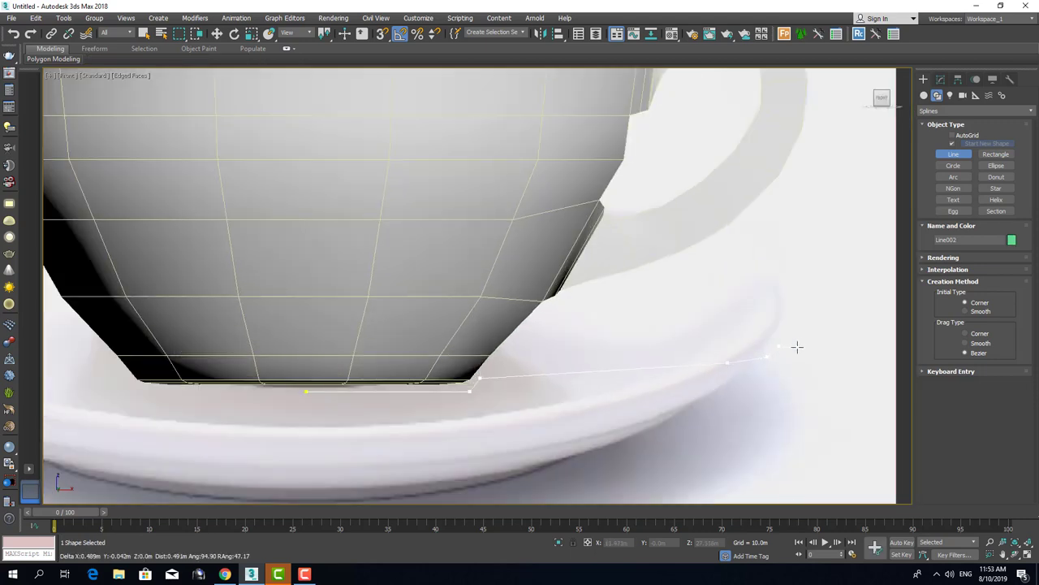
right_click(306, 410)
Move the vertices along the underside of the saucer profile to thin it towards the rim
key(w)
scroll(705, 390, up, 3)
middle_drag(639, 416, 854, 371)
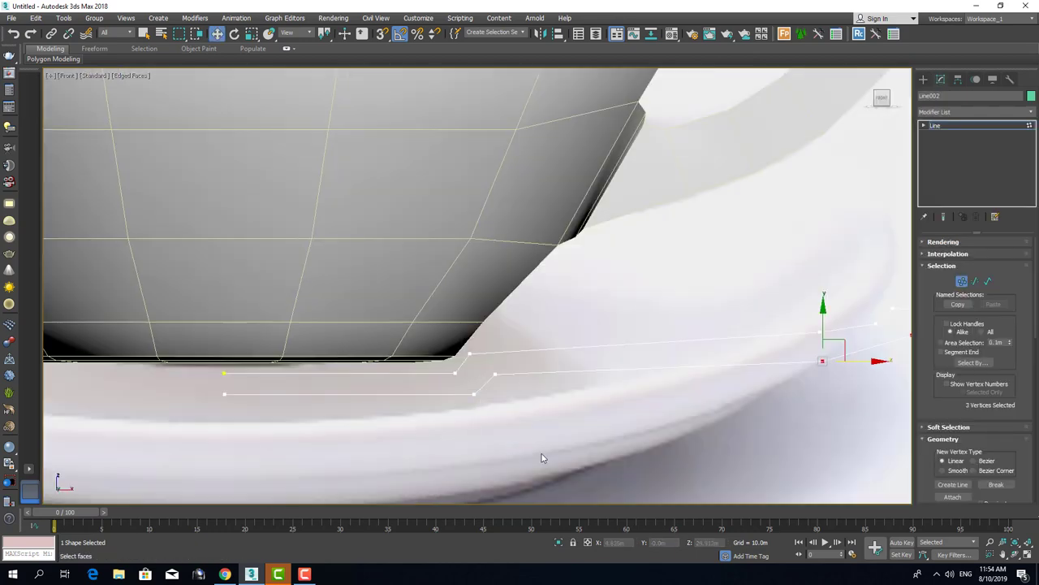
scroll(496, 347, down, 5)
scroll(501, 371, up, 2)
scroll(501, 371, down, 4)
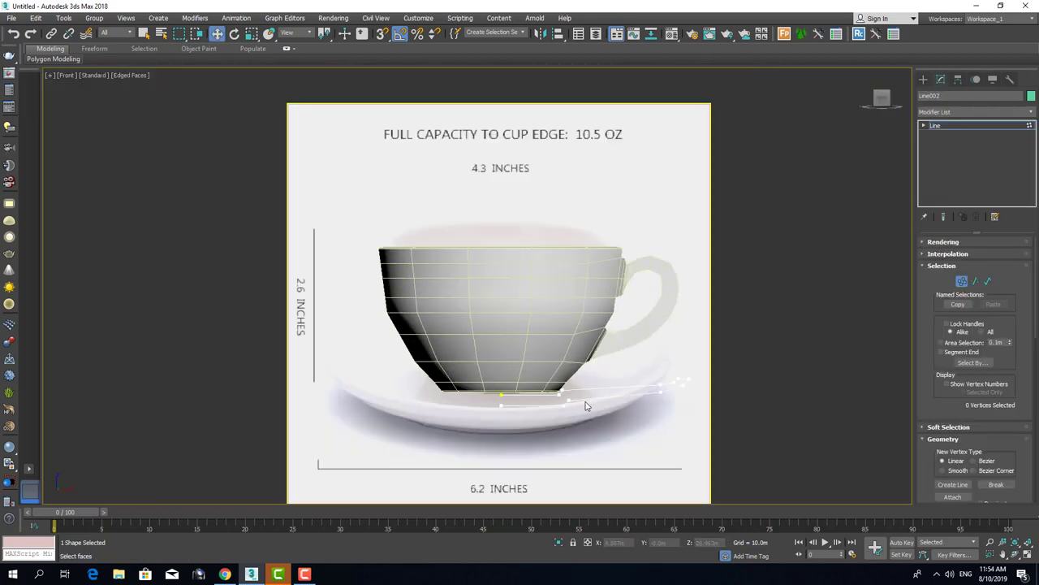
Apply a 12-segment Lathe with flipped normals to the saucer profile and align its axis to the profile's inner end
key(ctrl+b)
alt+middle_drag(587, 402, 761, 367)
scroll(532, 381, down, 5)
click(974, 112)
click(958, 244)
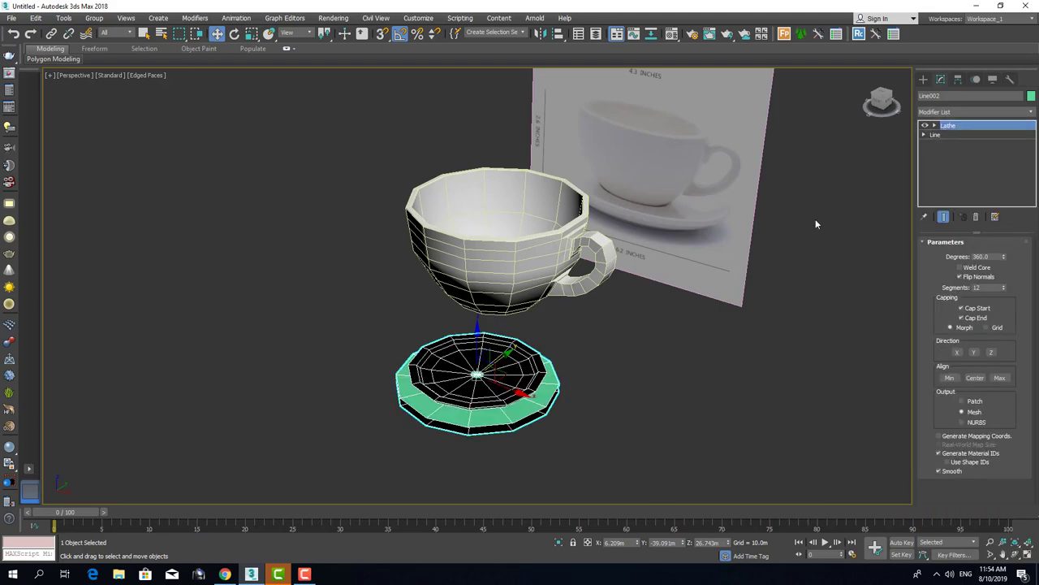
key(f)
key(F3)
key(F3)
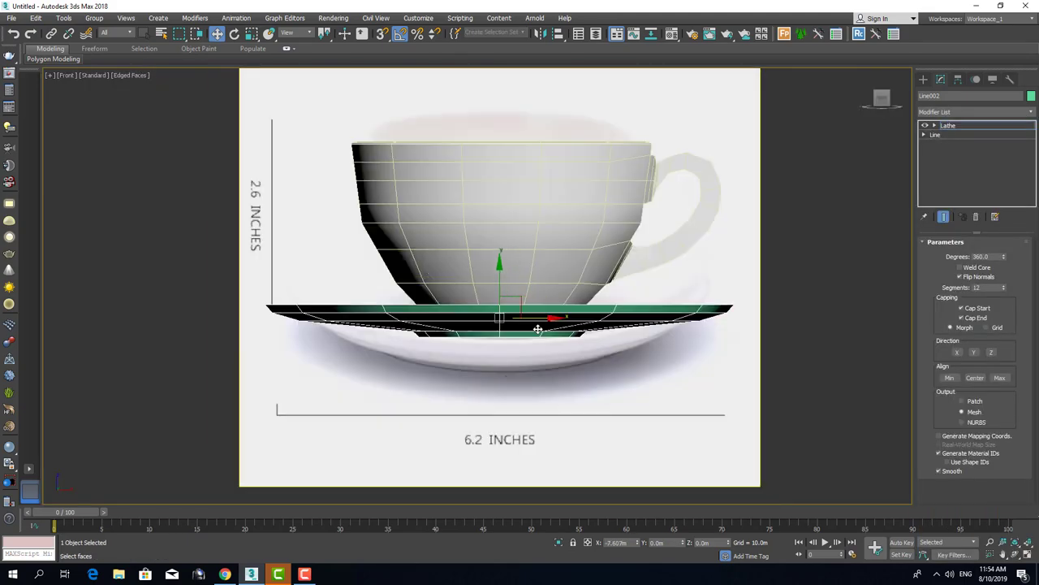
Reshape the saucer's rim by moving the outer profile vertices, and centre the saucer beneath the cup in the top view
mouse_move(541, 327)
alt+middle_down()
mouse_move(535, 375)
mouse_move(548, 424)
mouse_move(522, 431)
mouse_move(693, 262)
alt+middle_up()
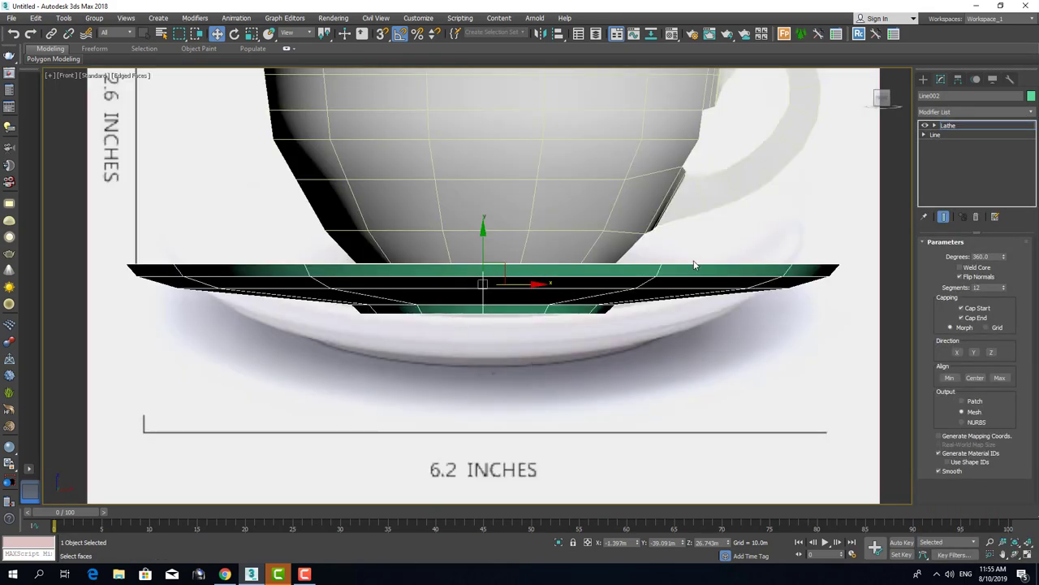
scroll(652, 331, up, 4)
alt+middle_drag(652, 332, 613, 340)
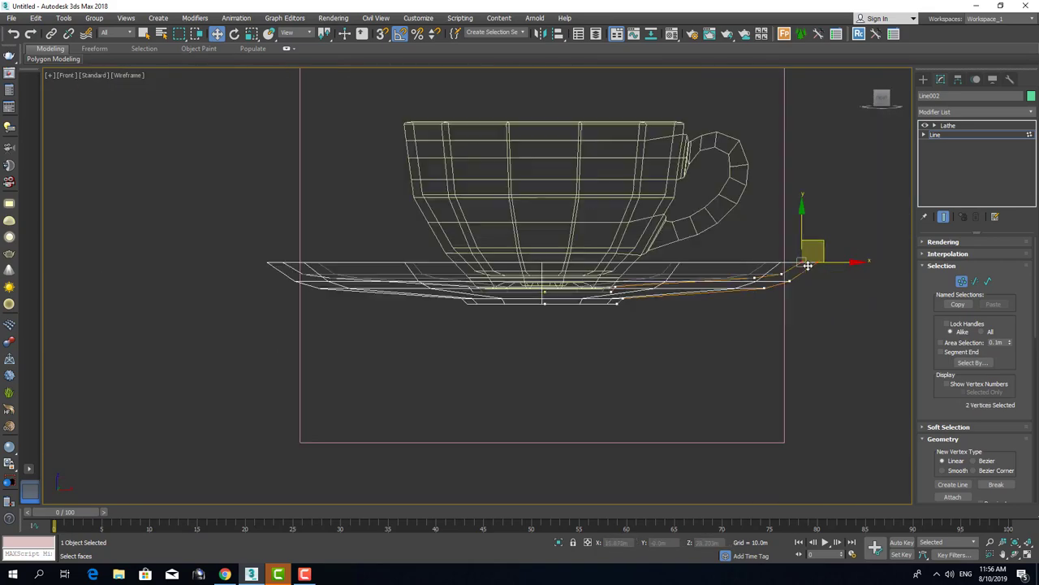
alt+middle_drag(510, 285, 521, 343)
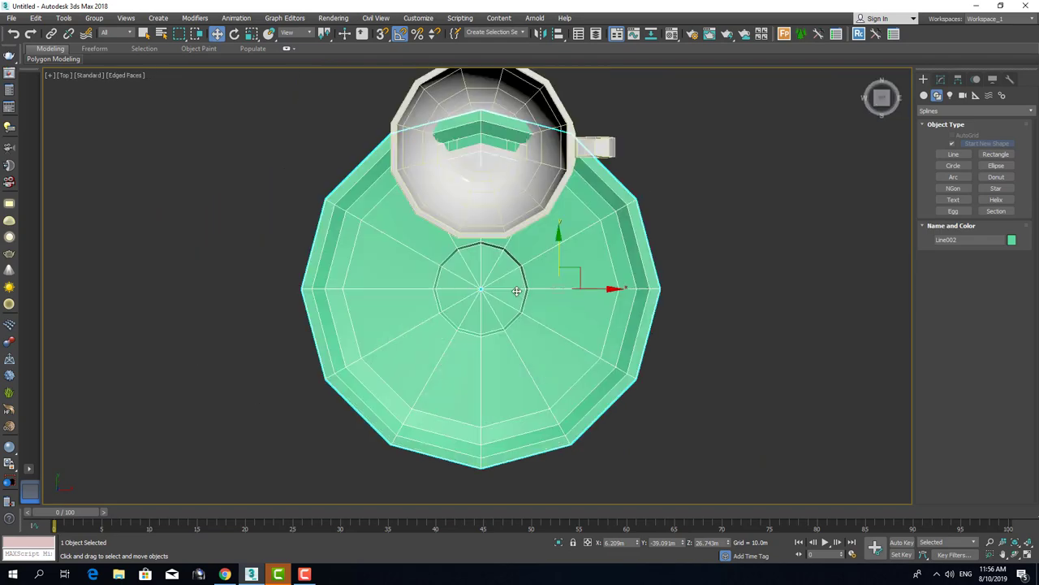
key(t)
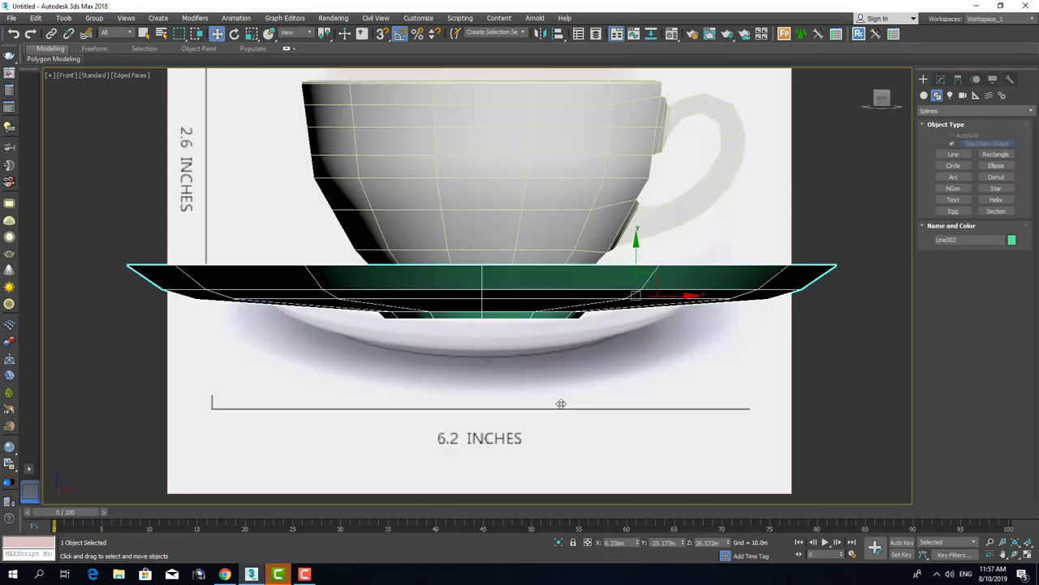
Move the six outer vertices of the saucer profile inward until the saucer matches the reference's 6.2-inch width
middle_drag(653, 284, 668, 329)
key(r)
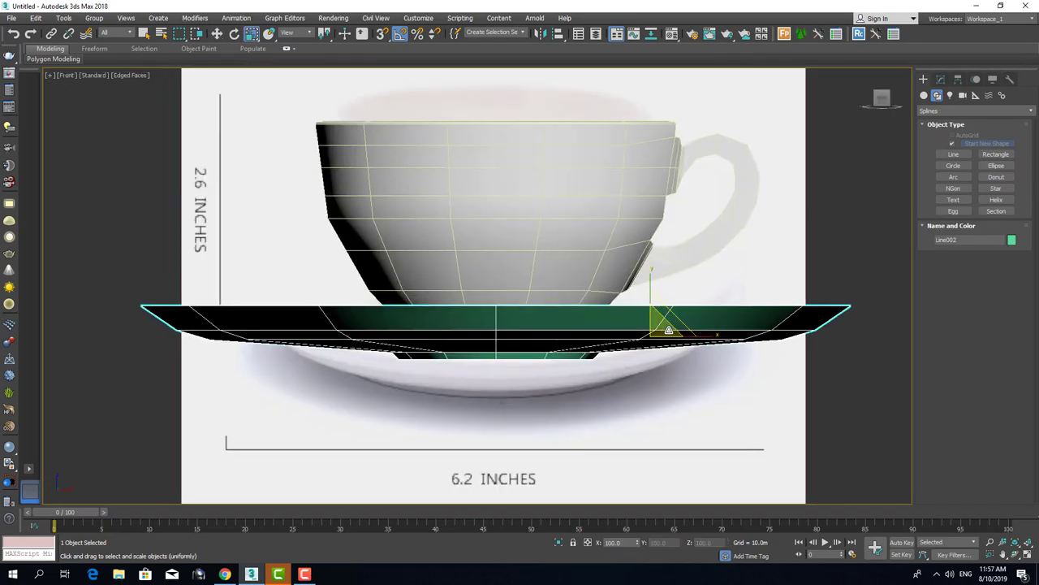
drag(874, 270, 708, 403)
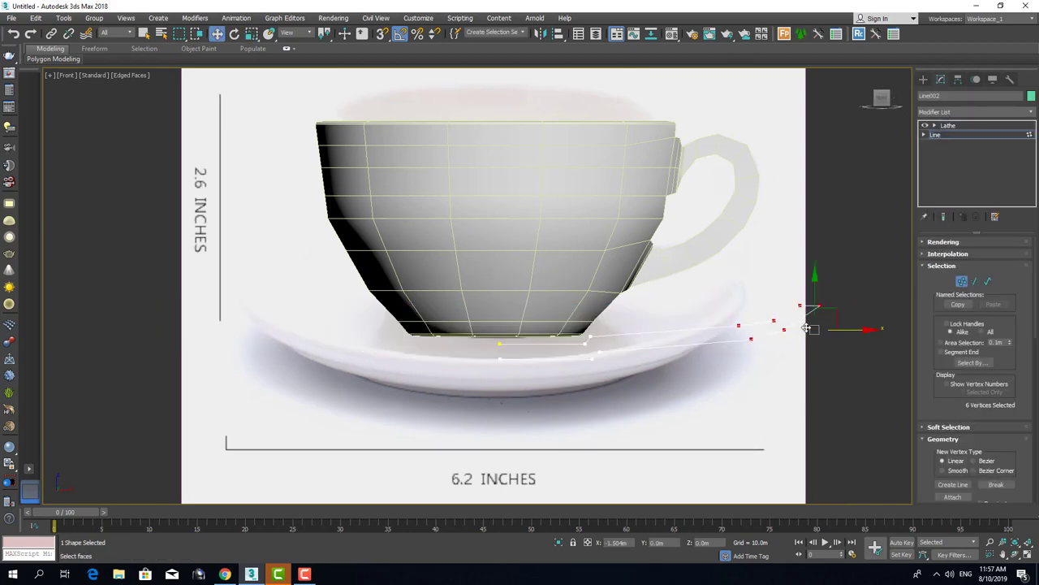
scroll(577, 360, up, 3)
scroll(585, 344, down, 3)
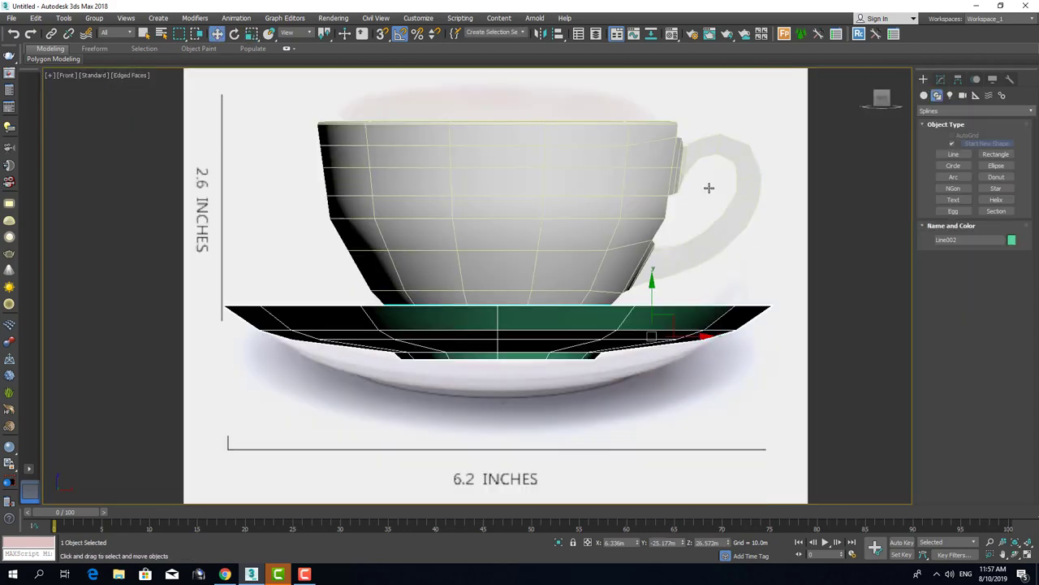
Convert the saucer to Editable Poly, rebuild its underside from the central border with a recess and concentric rings, and cap the hole
right_click(592, 268)
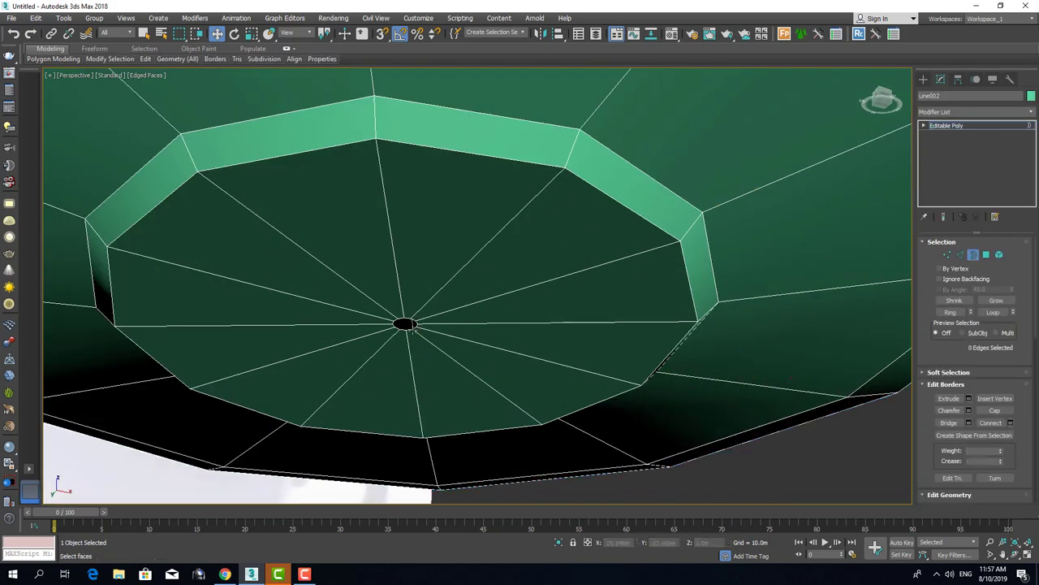
scroll(406, 325, up, 2)
key(r)
scroll(480, 328, up, 2)
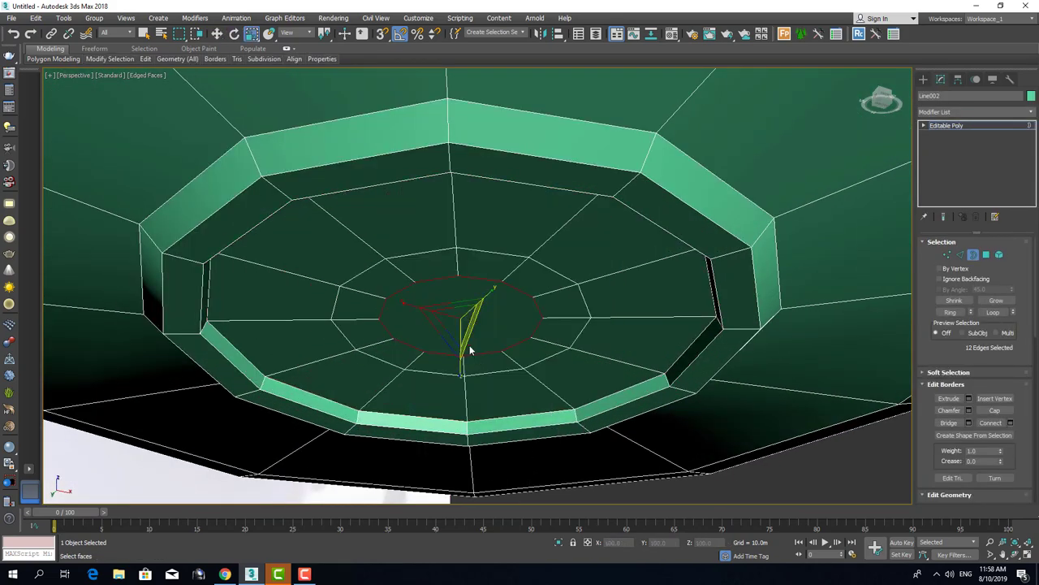
right_click(534, 391)
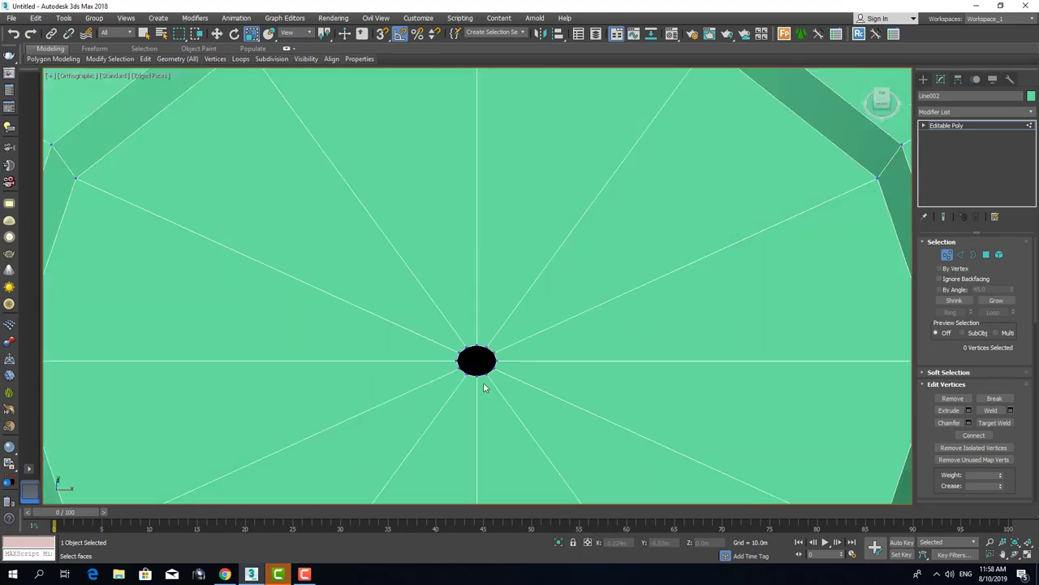
Widen the central border on the saucer's top, extend it inward in concentric rings, and close the centre of the well
scroll(483, 381, down, 5)
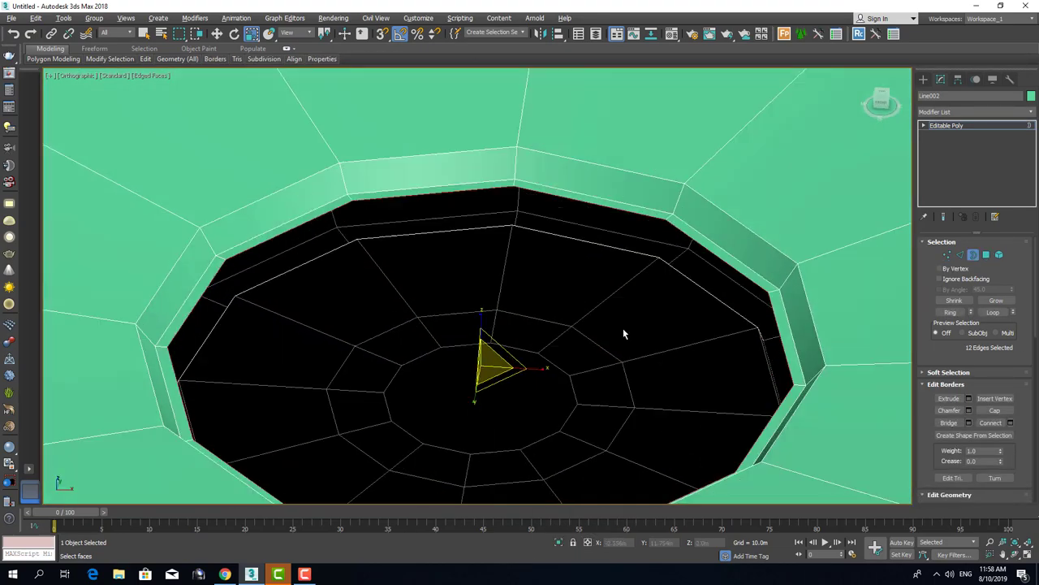
scroll(623, 333, down, 3)
right_click(559, 364)
alt+middle_drag(558, 364, 662, 355)
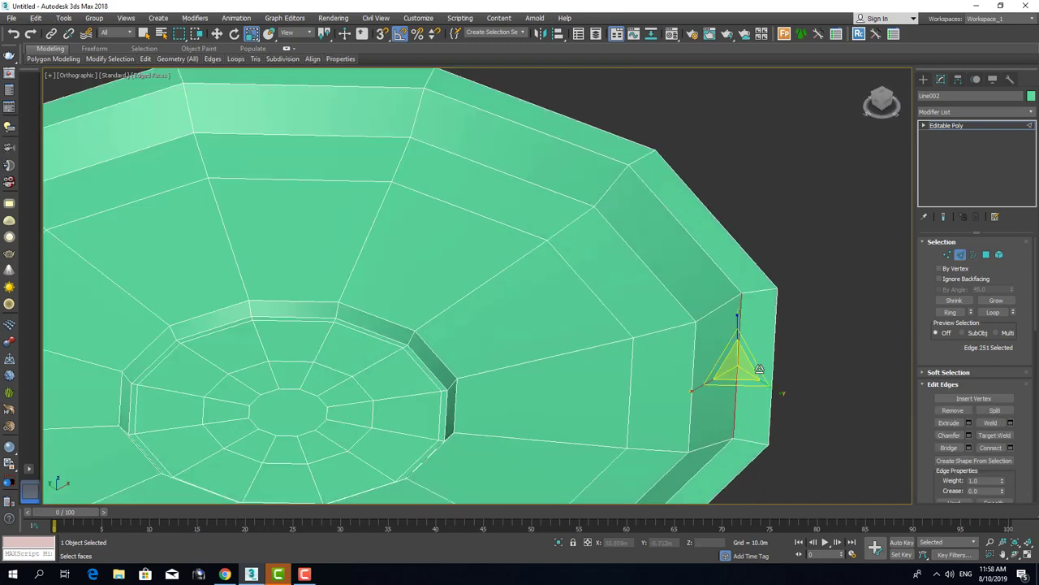
Chamfer the edge loop inside the saucer's rim by 0.103 m and try the same chamfer on the central well's upper edge
right_click(904, 301)
click(799, 364)
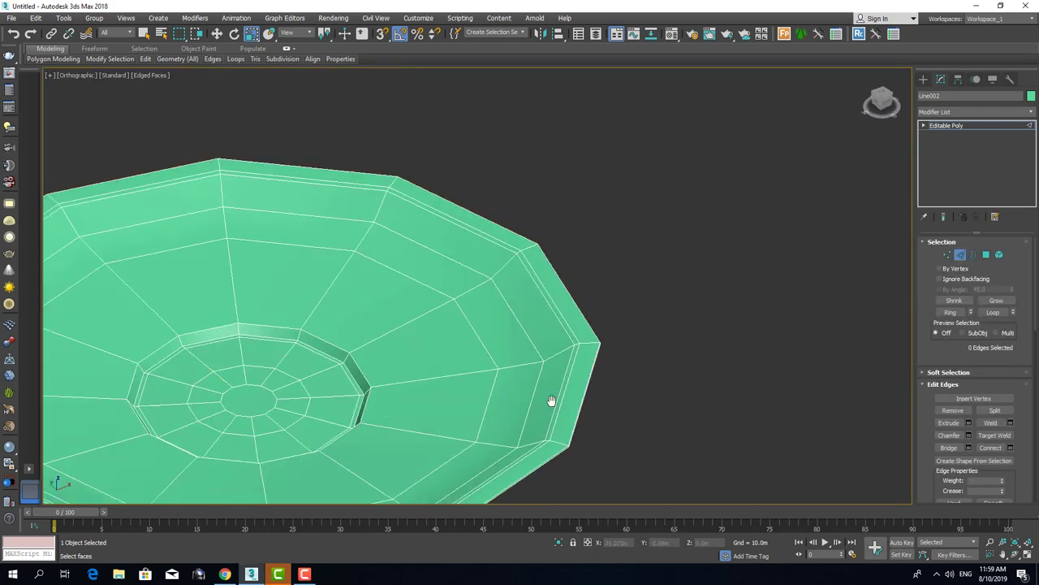
alt+middle_drag(552, 399, 528, 353)
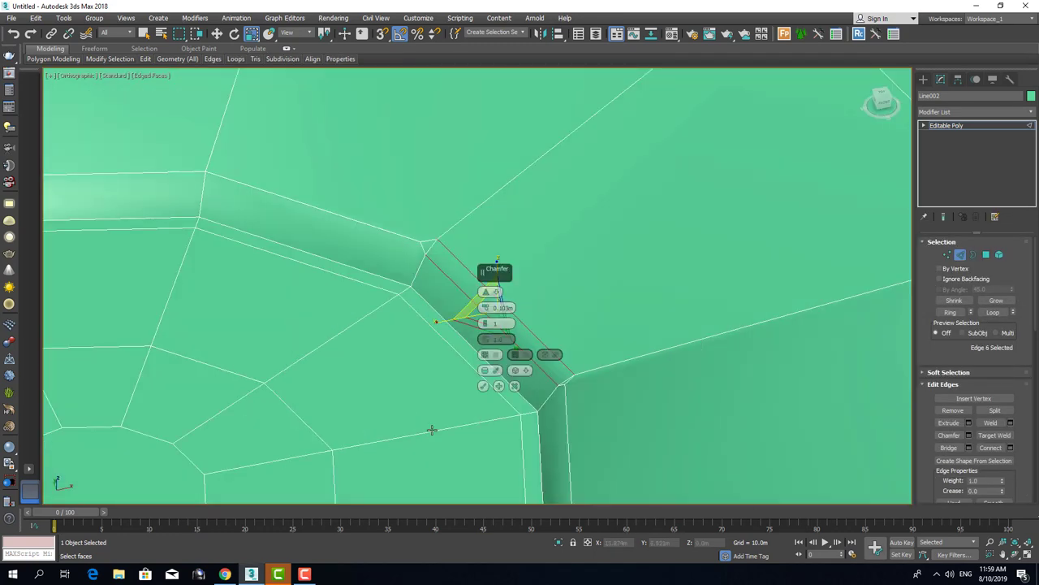
click(565, 437)
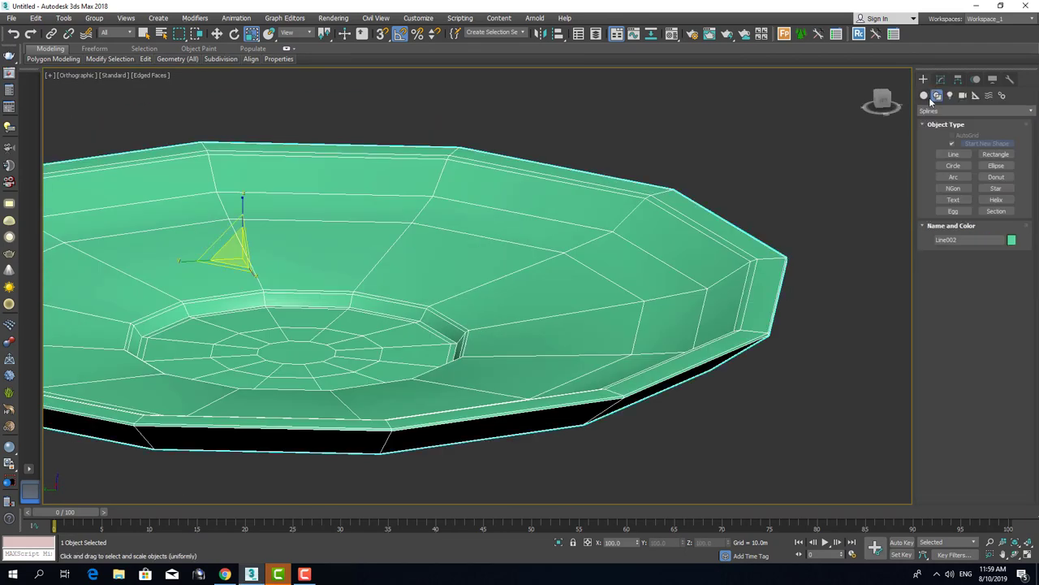
Add a TurboSmooth modifier to the saucer
click(940, 79)
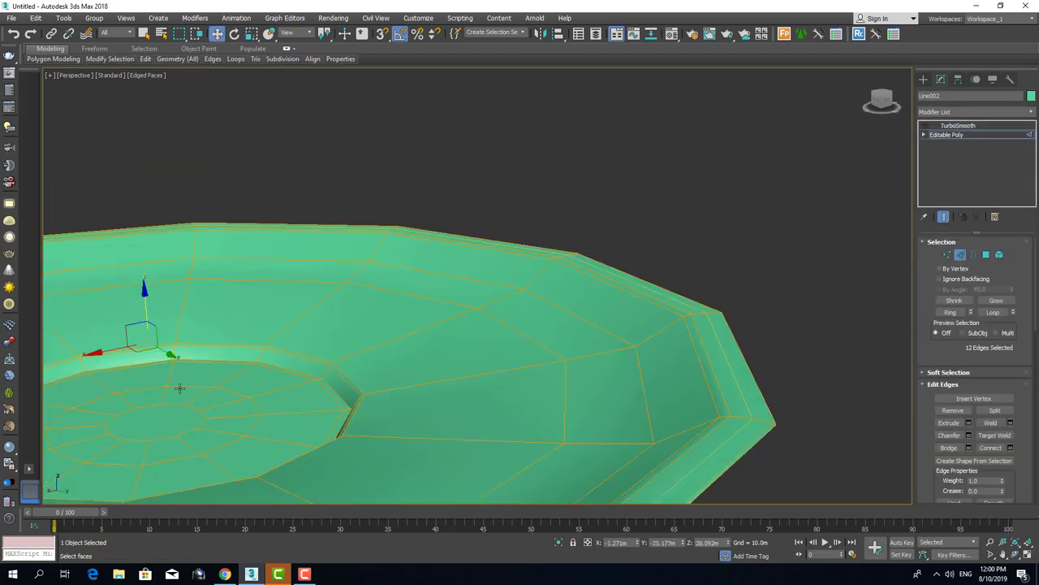
Raise the edge loop around the saucer's central well slightly and bring the hidden cup back into view
alt+middle_drag(179, 388, 665, 338)
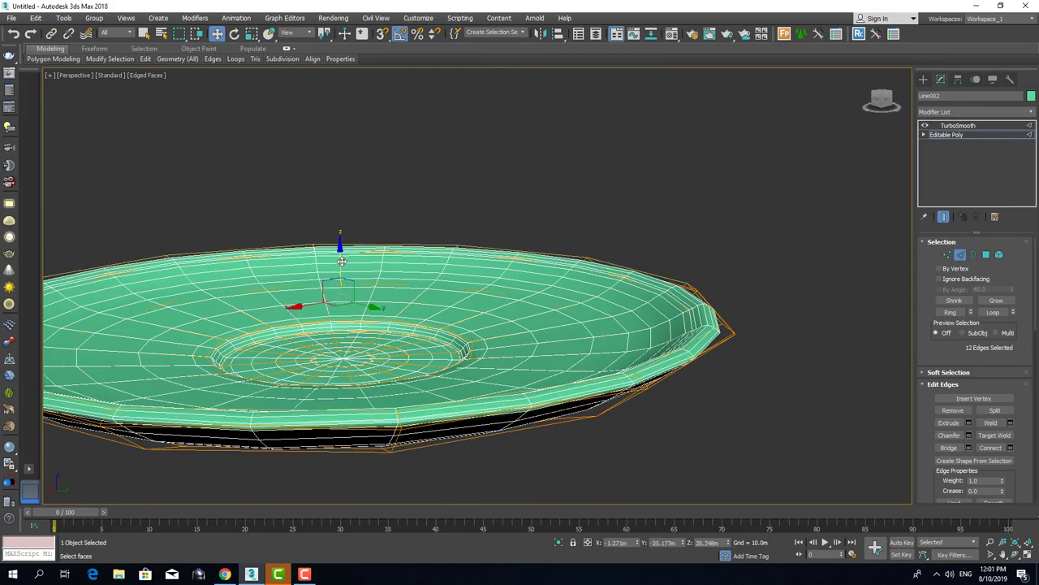
alt+middle_drag(342, 260, 885, 141)
click(842, 304)
alt+middle_drag(842, 304, 555, 408)
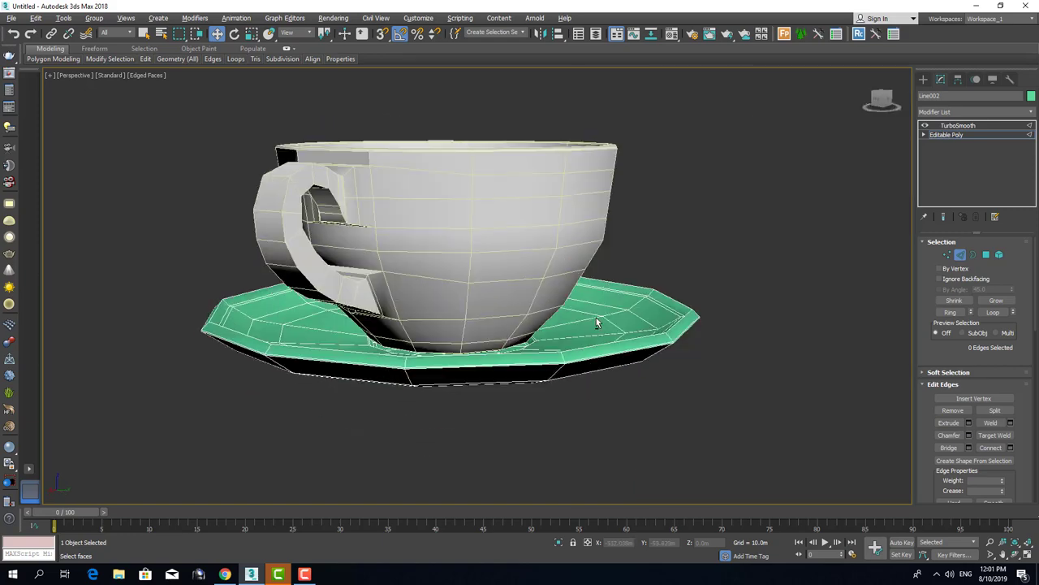
Connect the saucer's radial edges just outside the central well with a new loop, raise it about 0.1 m, and preview TurboSmooth at 2 iterations
alt+middle_drag(599, 320, 487, 413)
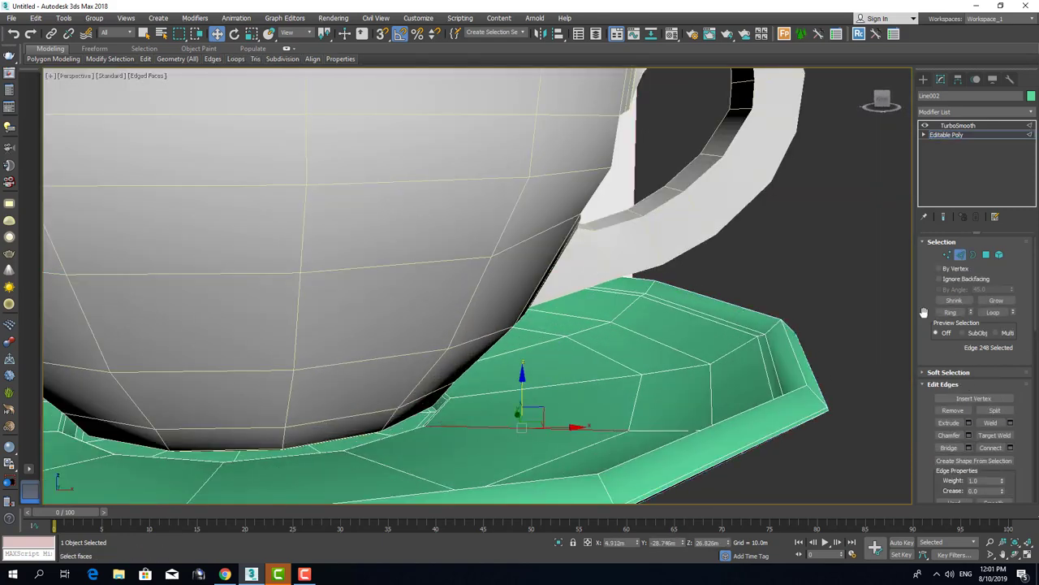
right_click(625, 333)
click(487, 362)
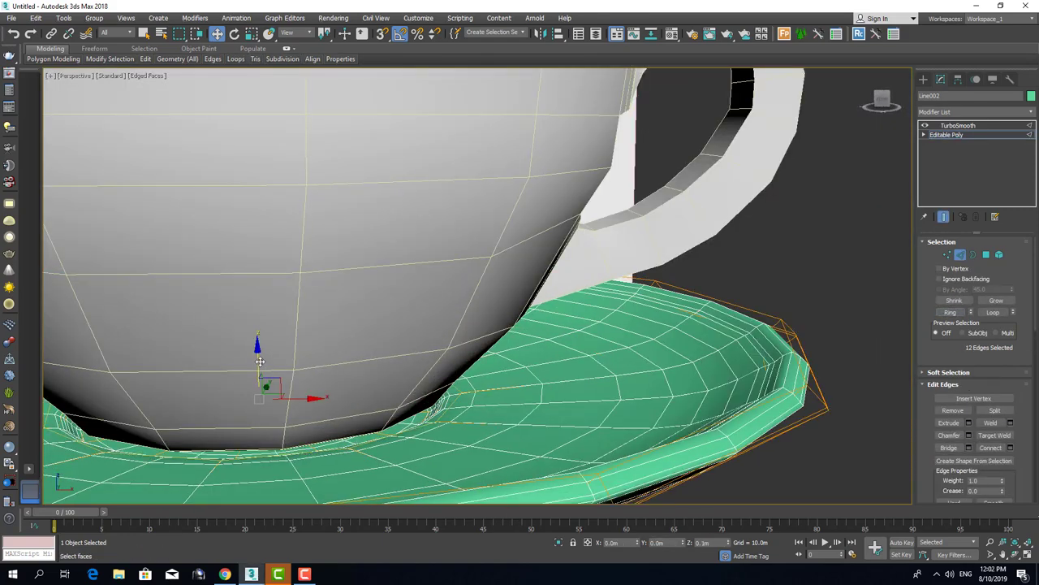
click(958, 125)
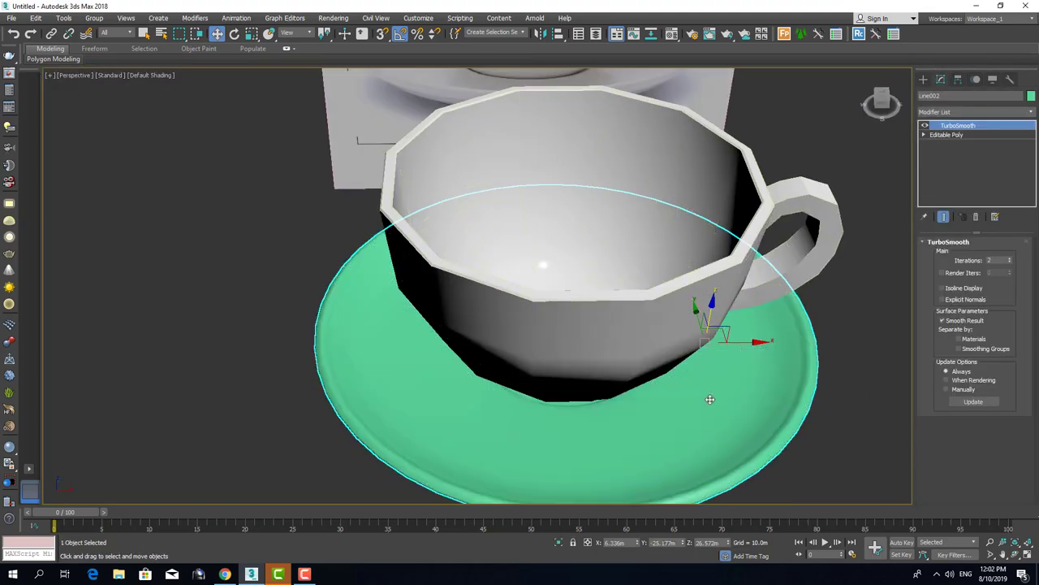
click(1009, 263)
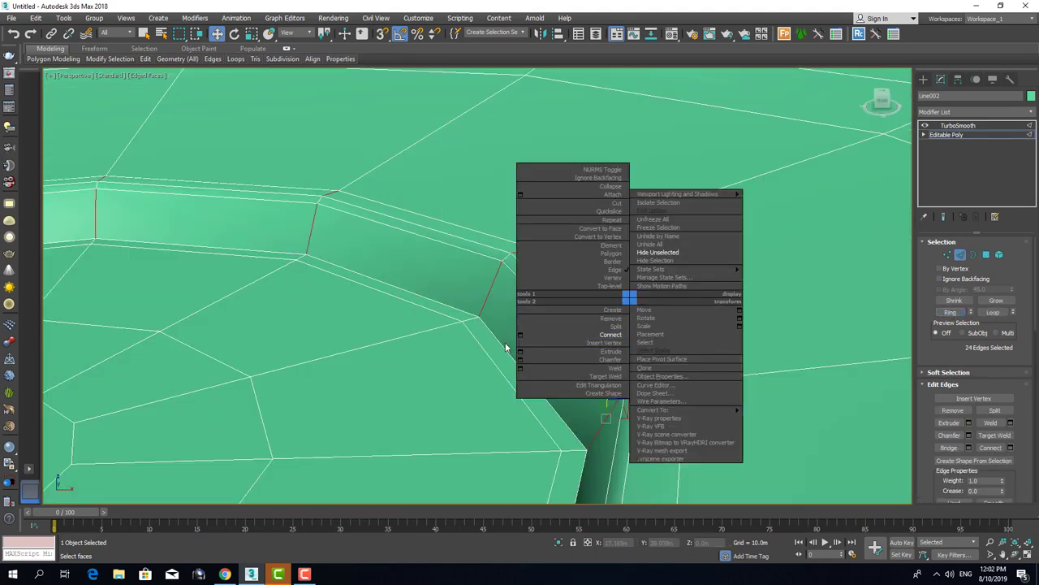
Connect the edge rings on the wall and outer lip of the saucer's central well with 1 segment
click(506, 341)
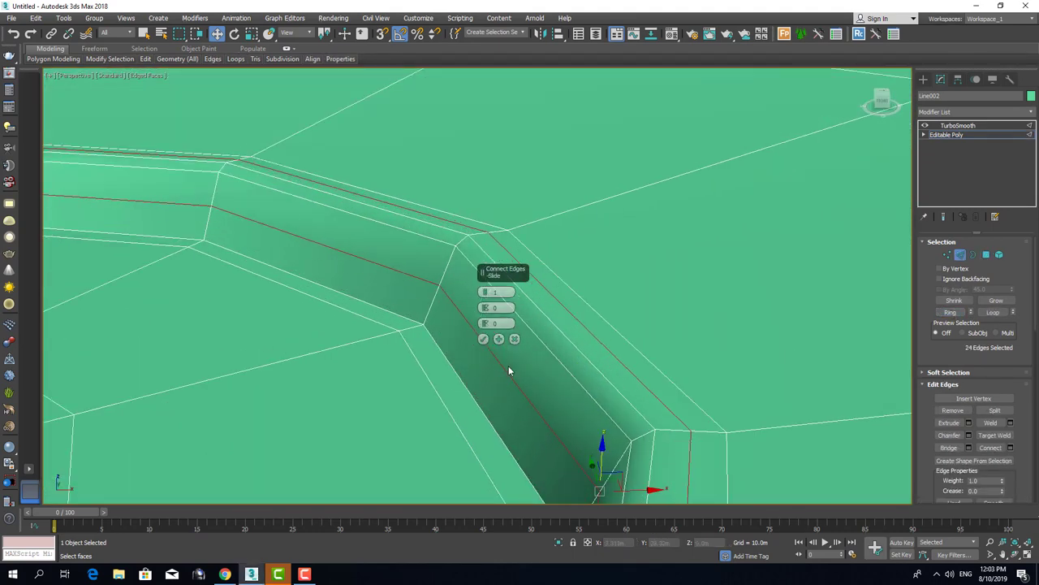
click(950, 314)
right_click(816, 347)
click(771, 406)
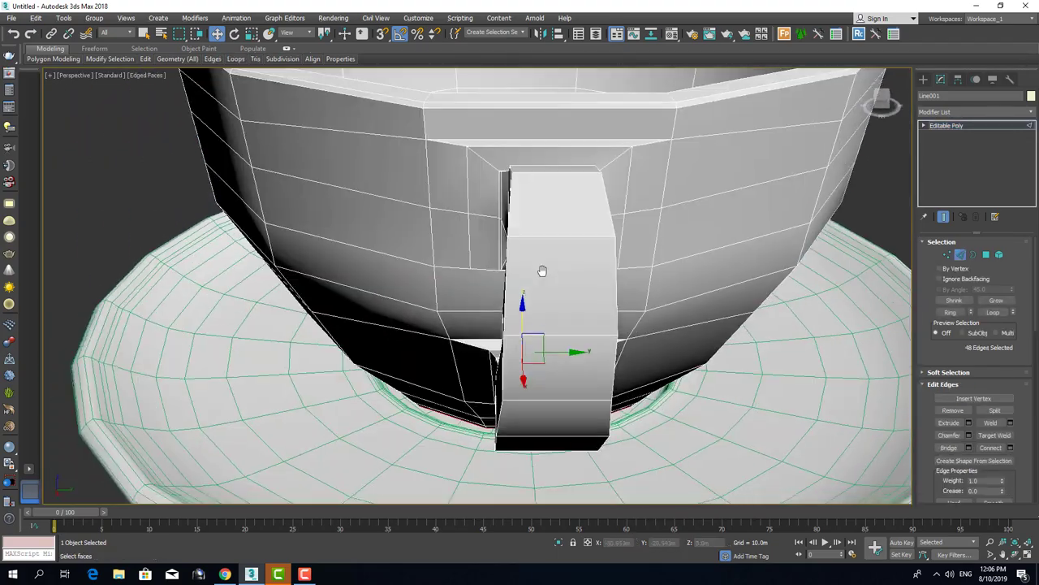
Draw a line in the front view along the cup's inner wall, from near the rim down to the middle of the bottom
right_click(542, 270)
click(608, 275)
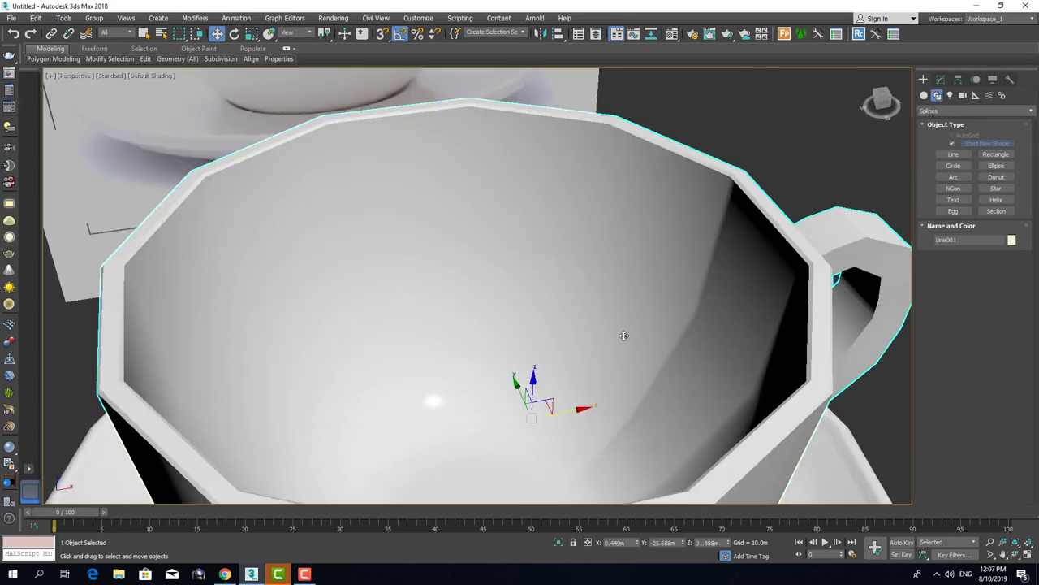
scroll(689, 243, down, 6)
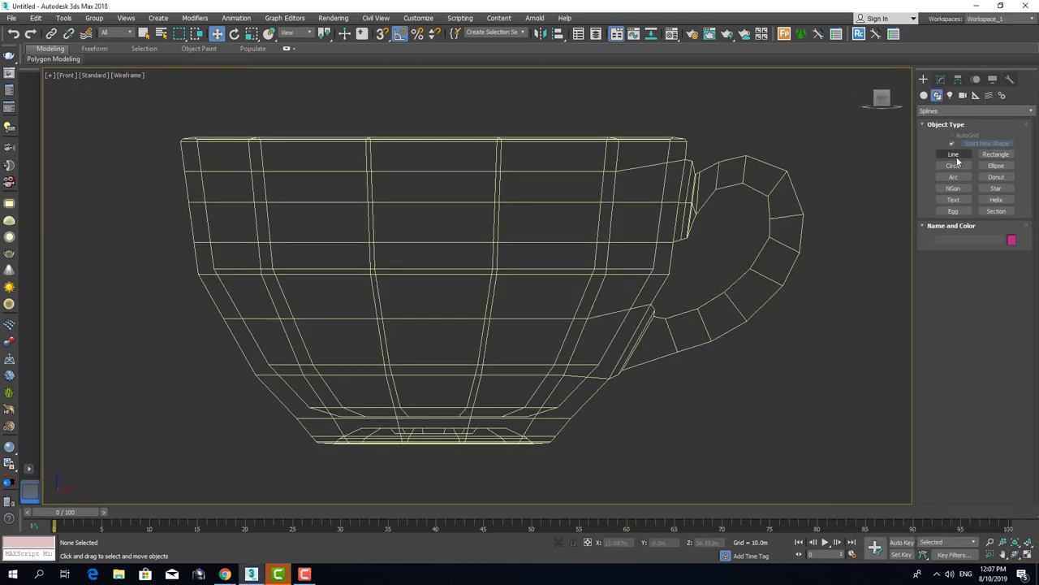
click(668, 167)
scroll(668, 171, up, 5)
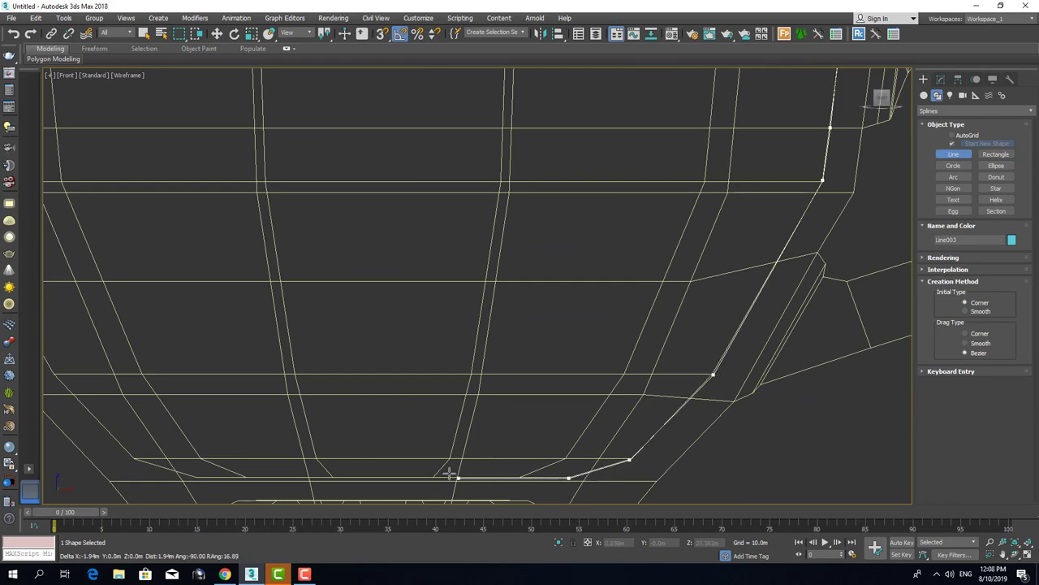
Revolve the coffee profile with a Lathe modifier using 12 segments and flipped normals, and convert it to Editable Poly
click(941, 79)
click(974, 111)
click(970, 349)
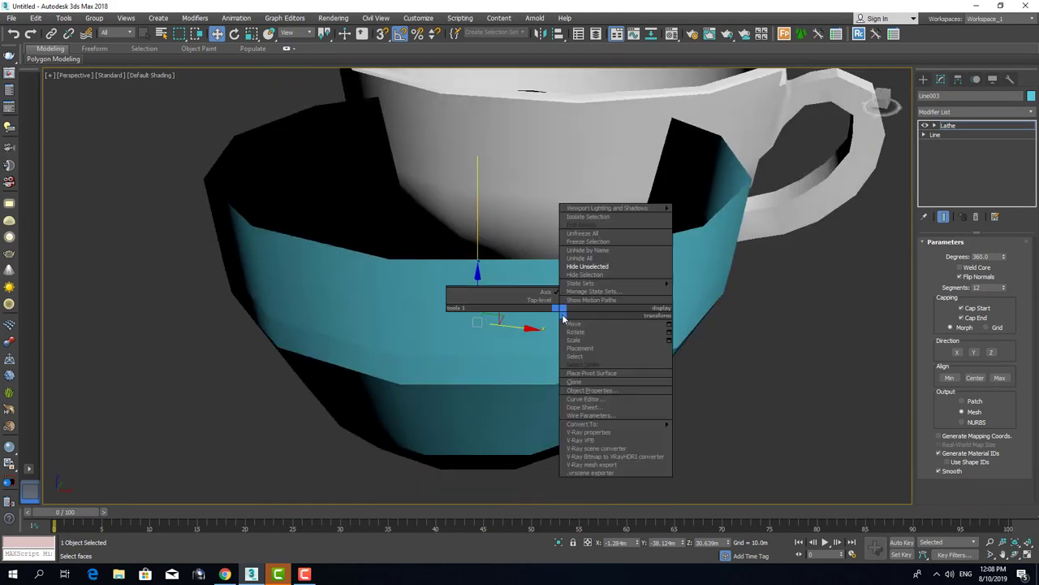
click(658, 448)
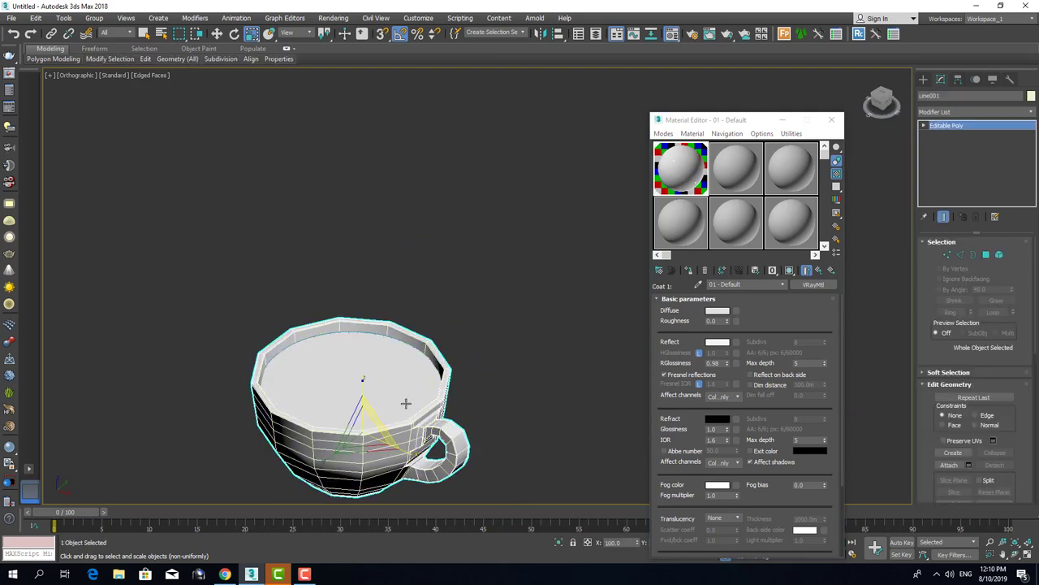
Detach the flat top face of the coffee body as a separate object named coffe
click(536, 289)
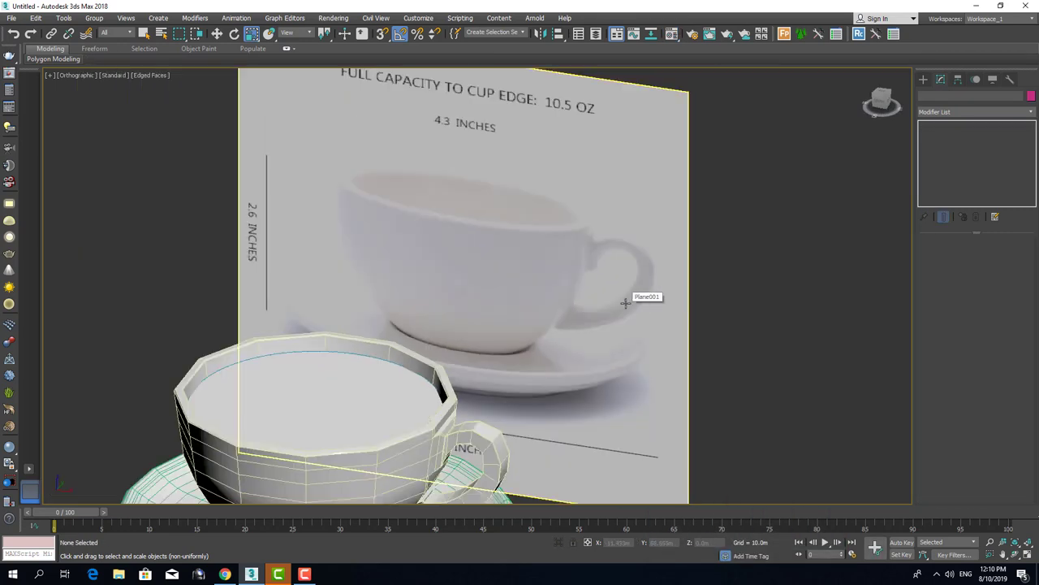
click(523, 369)
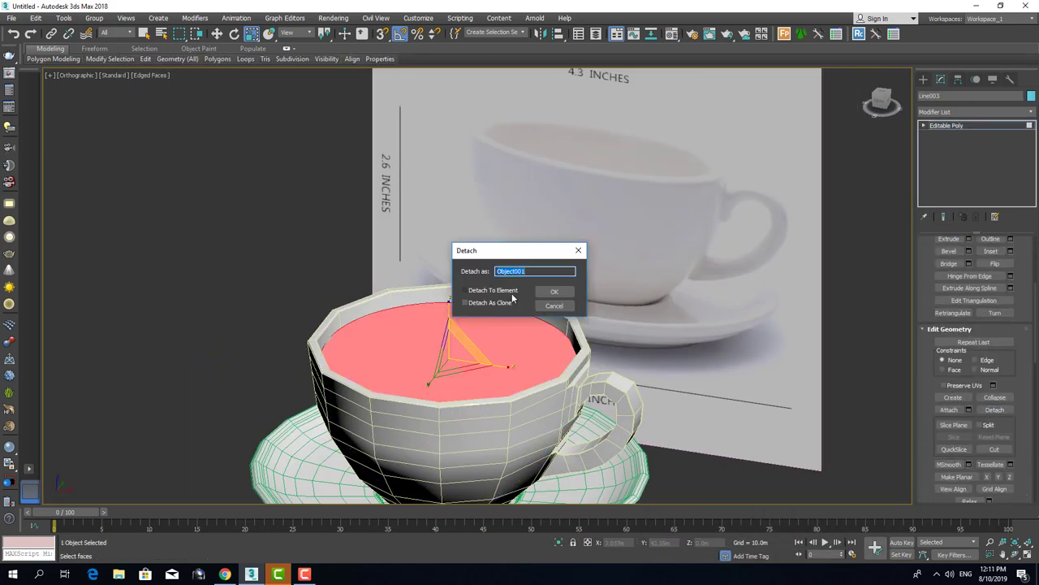
click(554, 291)
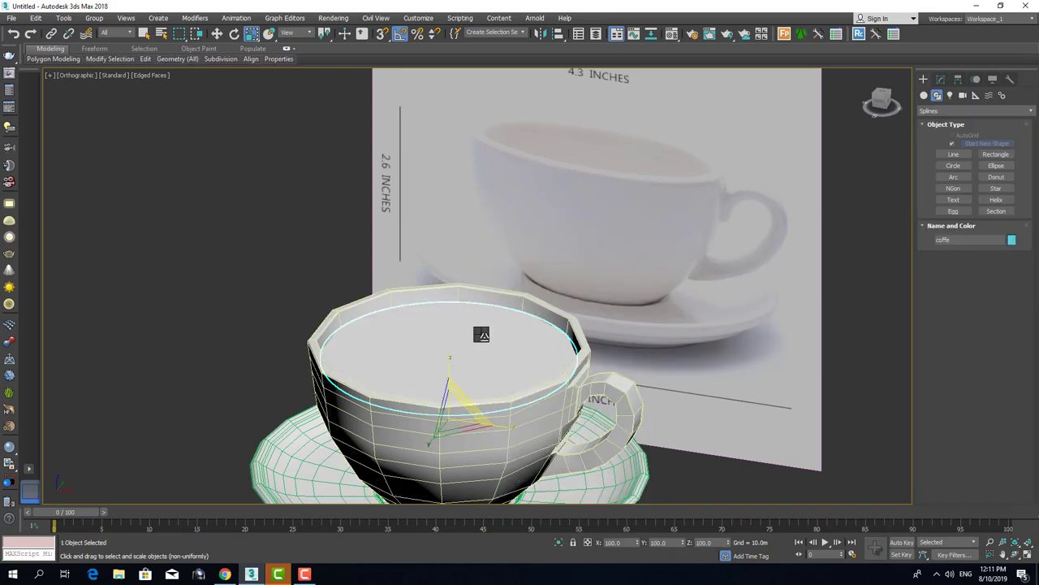
Preview the cup smoothed with a TurboSmooth modifier
click(936, 111)
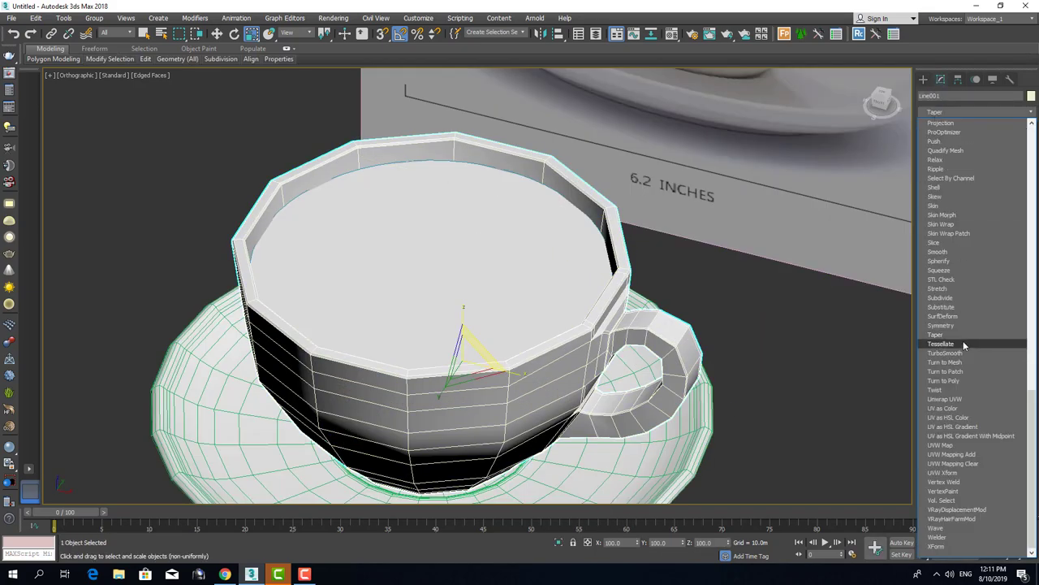
click(946, 352)
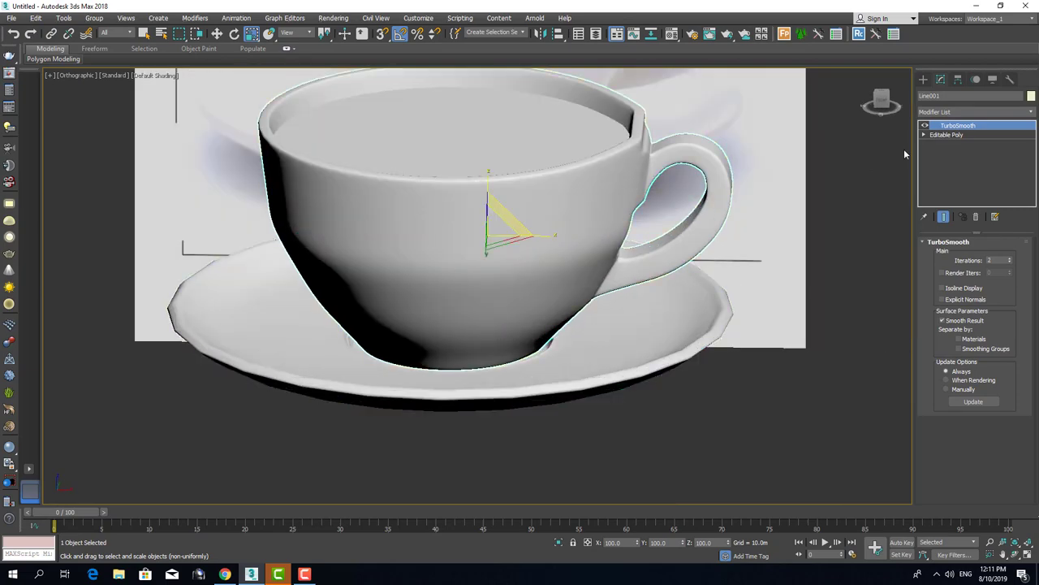
right_click(958, 126)
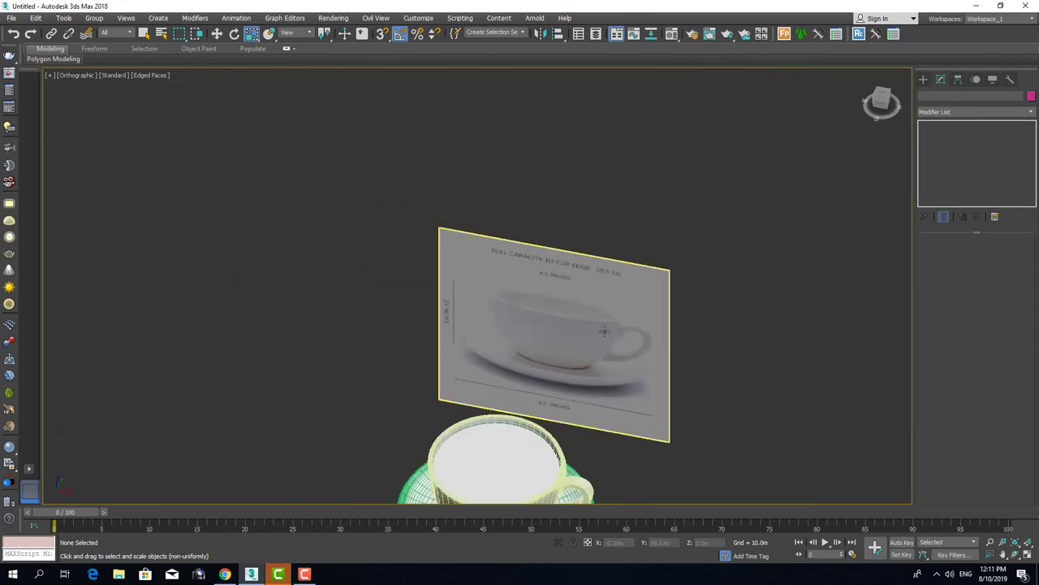
scroll(648, 397, down, 3)
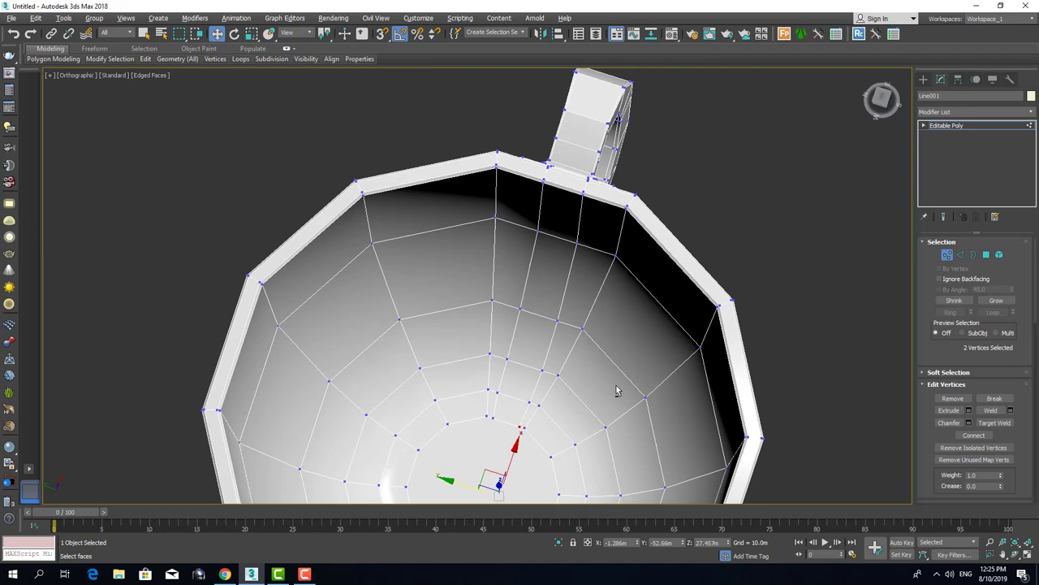
Move the vertices on the cup's inner wall behind the handle so that the edges there are spaced more evenly
scroll(428, 407, up, 5)
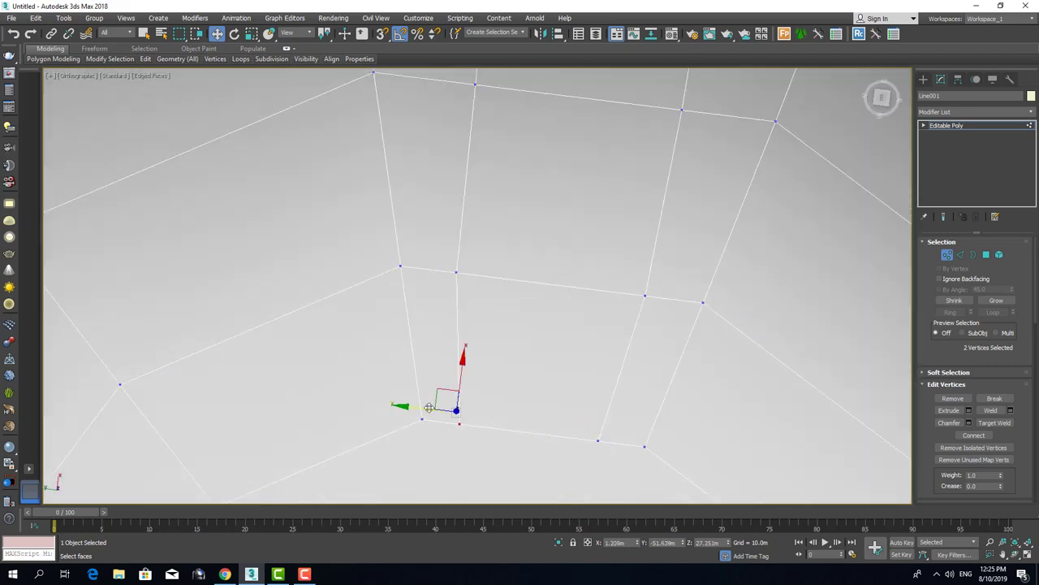
alt+middle_drag(428, 407, 585, 328)
scroll(612, 393, down, 5)
alt+middle_drag(613, 394, 514, 290)
scroll(514, 290, up, 6)
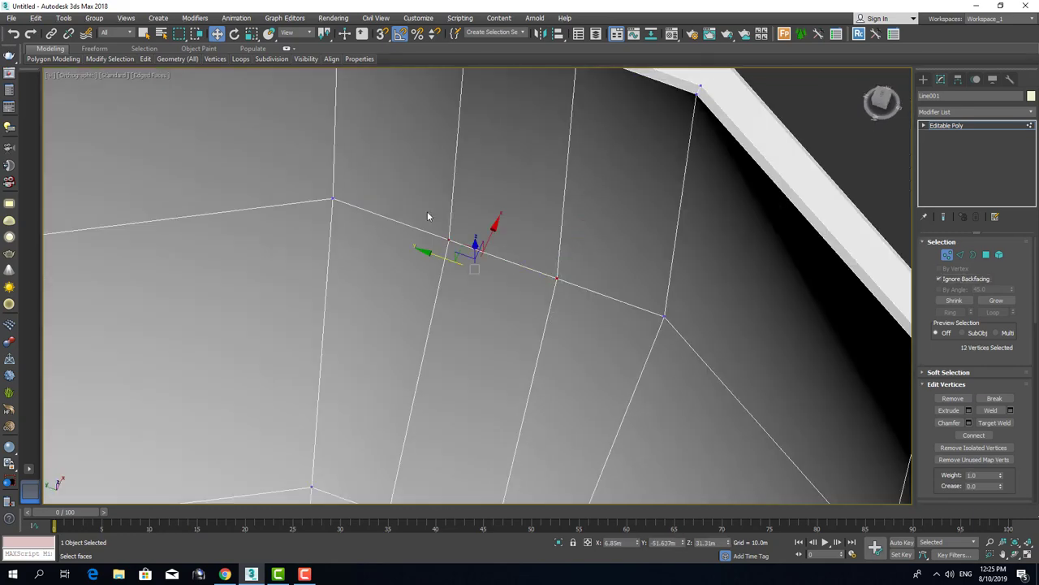
scroll(428, 215, down, 5)
alt+middle_drag(428, 215, 563, 326)
scroll(562, 326, up, 5)
key(2)
click(590, 362)
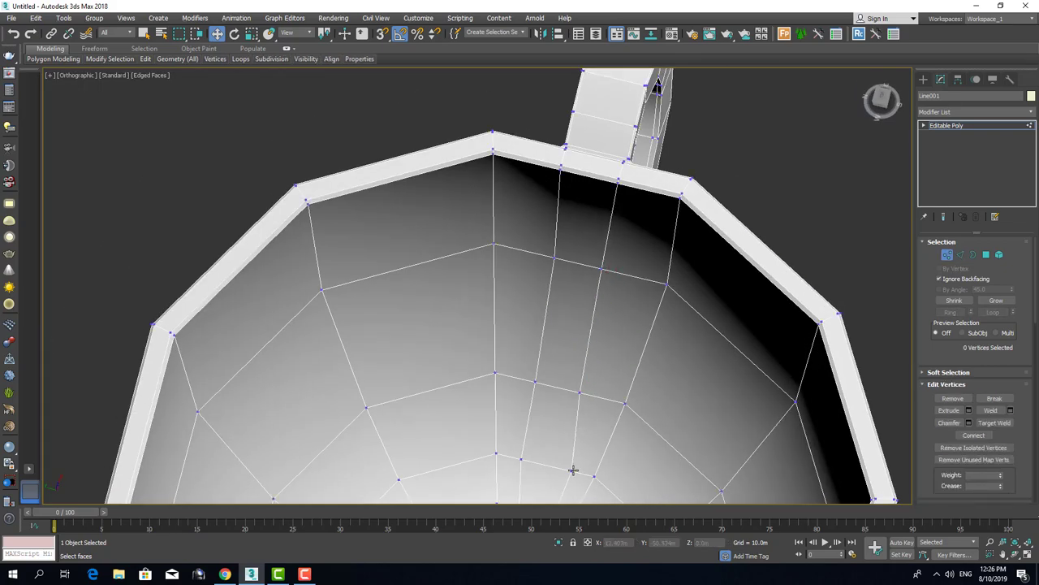
Adjust the vertices of the same strip near the cup's bottom and select a vertex at the handle's upper joint
click(573, 470)
alt+middle_drag(573, 470, 537, 373)
click(522, 302)
mouse_move(522, 301)
alt+middle_down()
mouse_move(518, 336)
mouse_move(359, 308)
mouse_move(371, 332)
mouse_move(521, 351)
mouse_move(214, 319)
mouse_move(244, 350)
mouse_move(301, 358)
mouse_move(326, 336)
mouse_move(519, 309)
alt+middle_up()
scroll(325, 336, up, 5)
scroll(519, 308, down, 3)
click(542, 229)
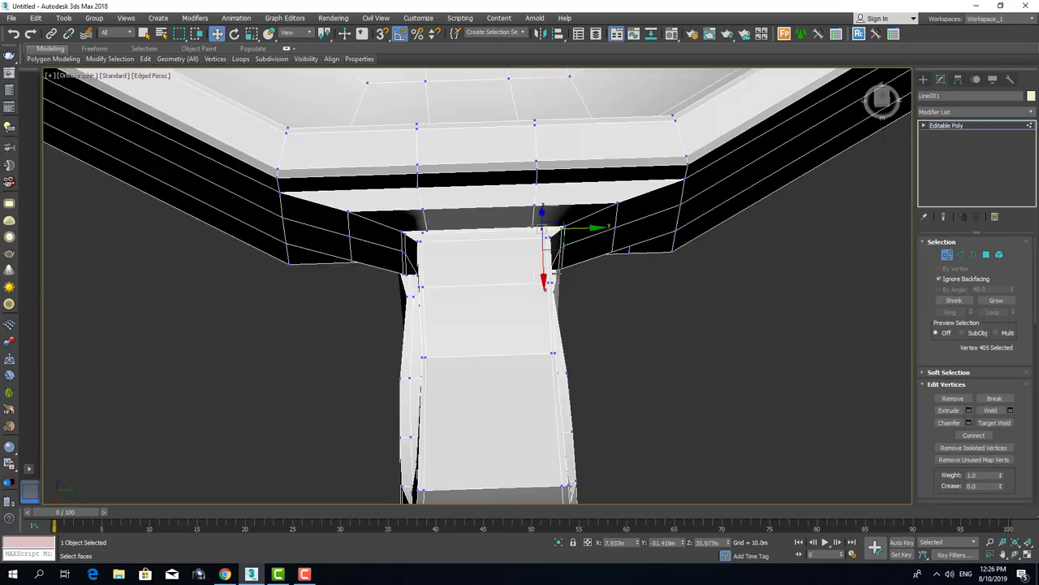
Select all vertices of the handle and its joint with the cup wall in a wireframe top view
alt+middle_drag(542, 229, 442, 170)
key(1)
key(1)
scroll(536, 284, up, 3)
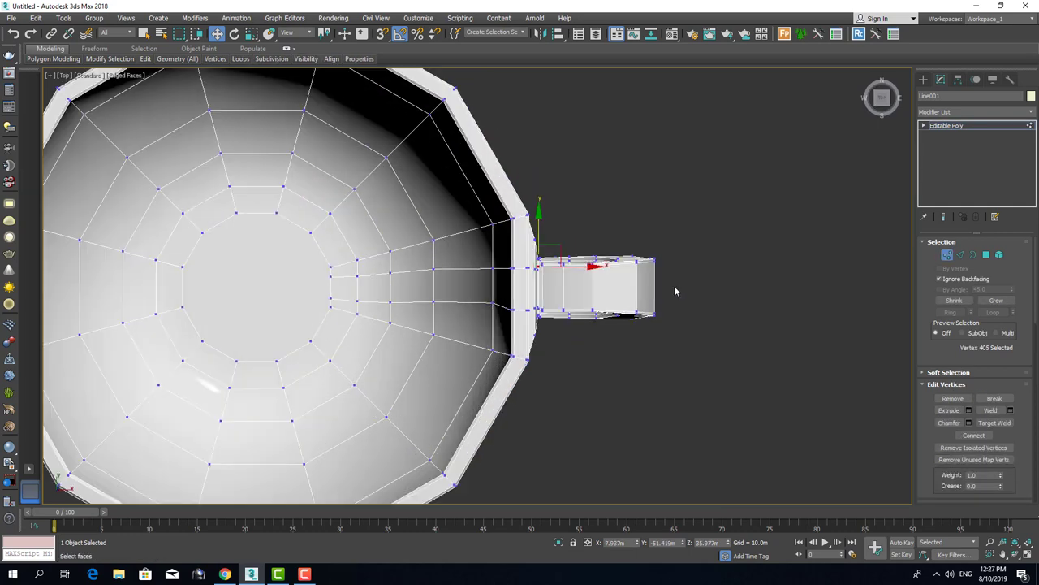
key(t)
key(F3)
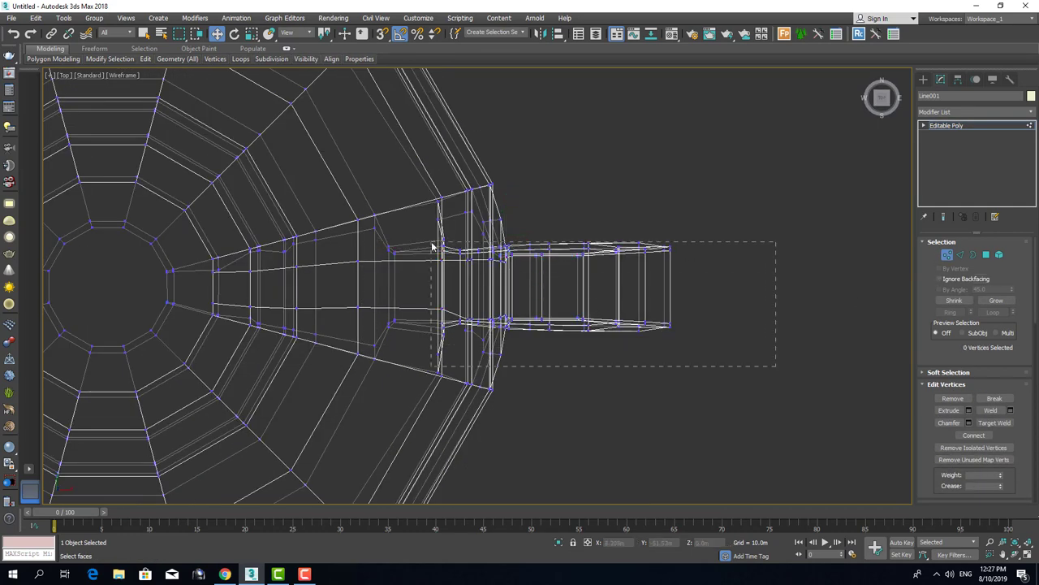
mouse_move(430, 360)
alt+middle_down()
mouse_move(366, 324)
mouse_move(320, 325)
mouse_move(387, 260)
mouse_move(359, 216)
alt+middle_up()
key(F3)
scroll(404, 272, down, 5)
Extend the vertex selection along the handle strip toward the cup's centre, and return to the shaded perspective at object level
key(t)
key(F3)
scroll(341, 346, up, 5)
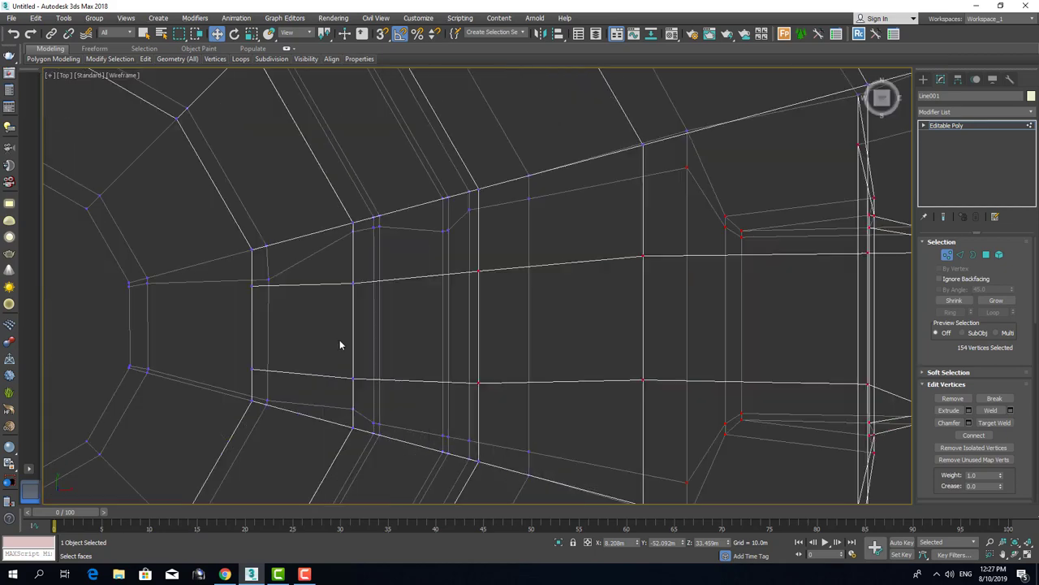
middle_drag(569, 206, 568, 67)
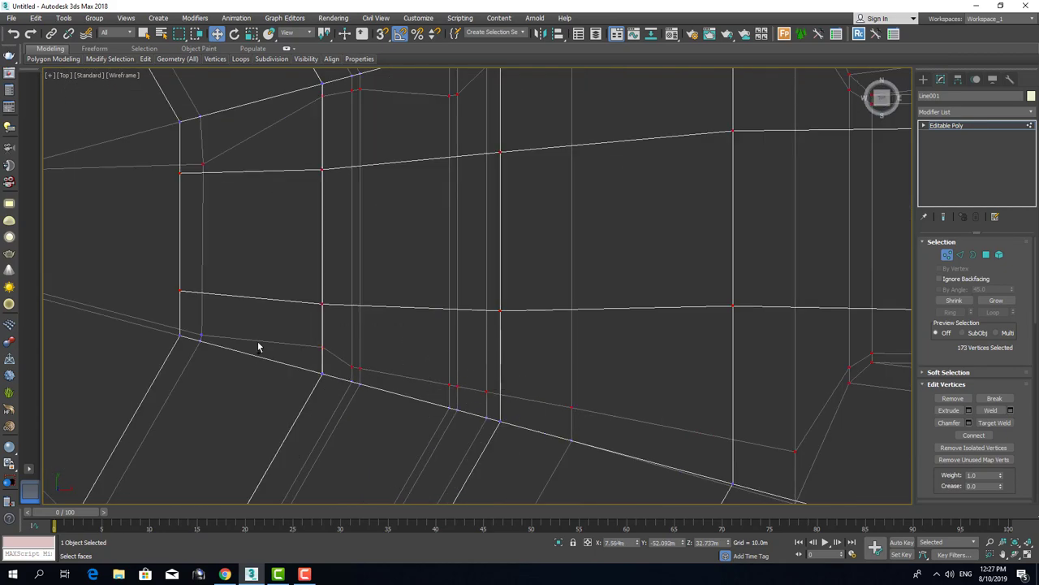
scroll(258, 347, down, 5)
key(p)
key(F3)
mouse_move(527, 414)
alt+middle_down()
mouse_move(500, 324)
mouse_move(515, 354)
mouse_move(457, 257)
mouse_move(447, 367)
mouse_move(619, 478)
alt+middle_up()
key(1)
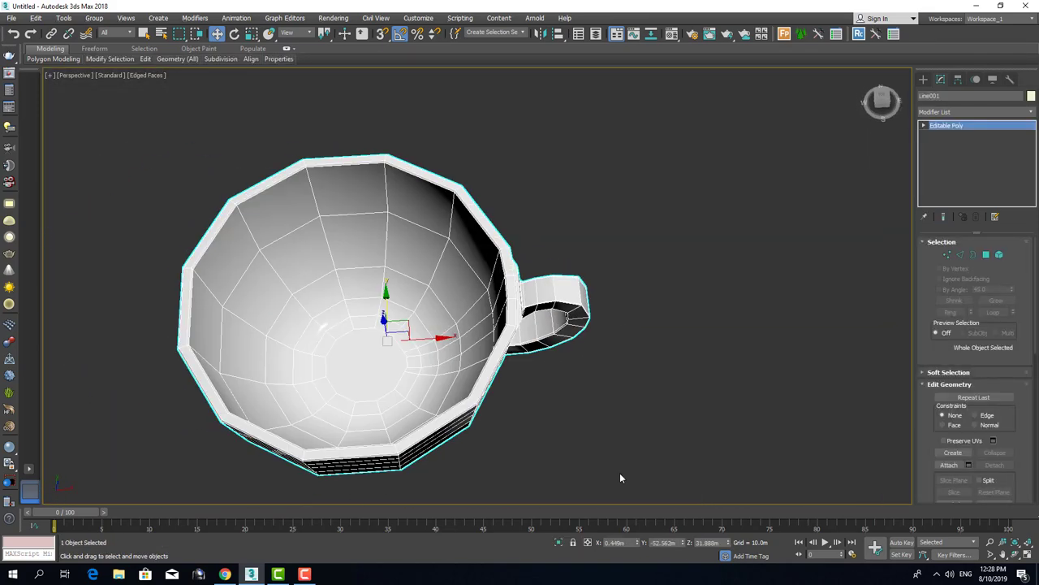
Show the coffee and saucer again, and add a TurboSmooth modifier to the cup with the edge display off
click(620, 479)
alt+middle_drag(659, 445, 569, 341)
scroll(502, 270, up, 5)
click(502, 270)
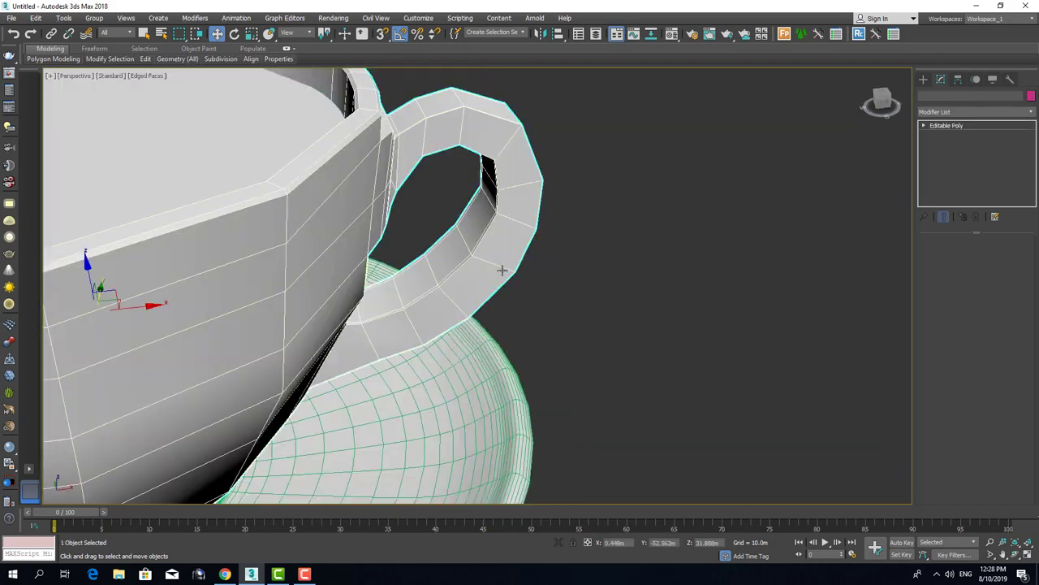
scroll(502, 271, down, 5)
click(977, 111)
key(F4)
scroll(403, 282, up, 5)
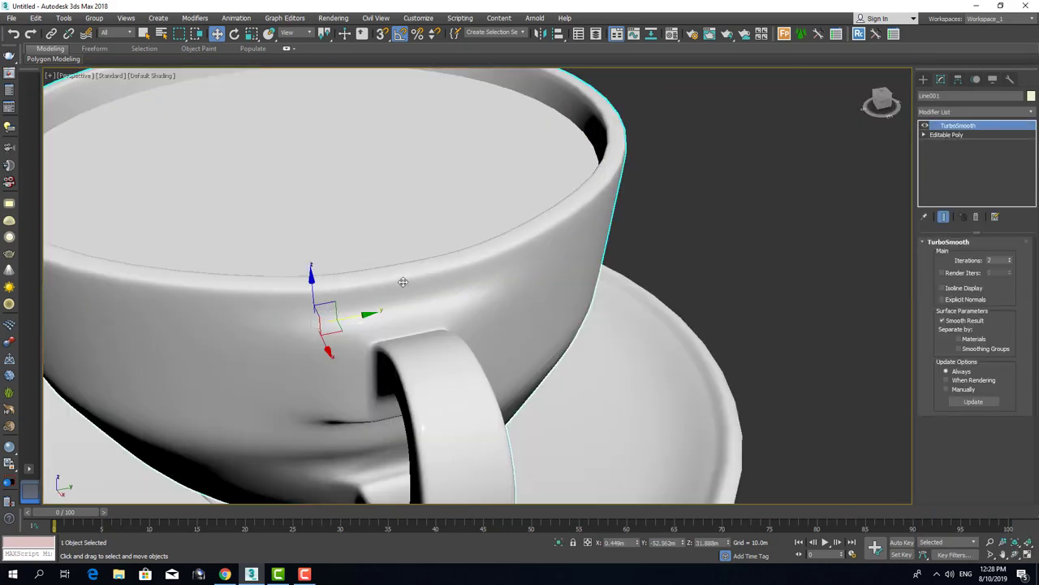
scroll(403, 281, down, 5)
alt+middle_drag(403, 281, 478, 253)
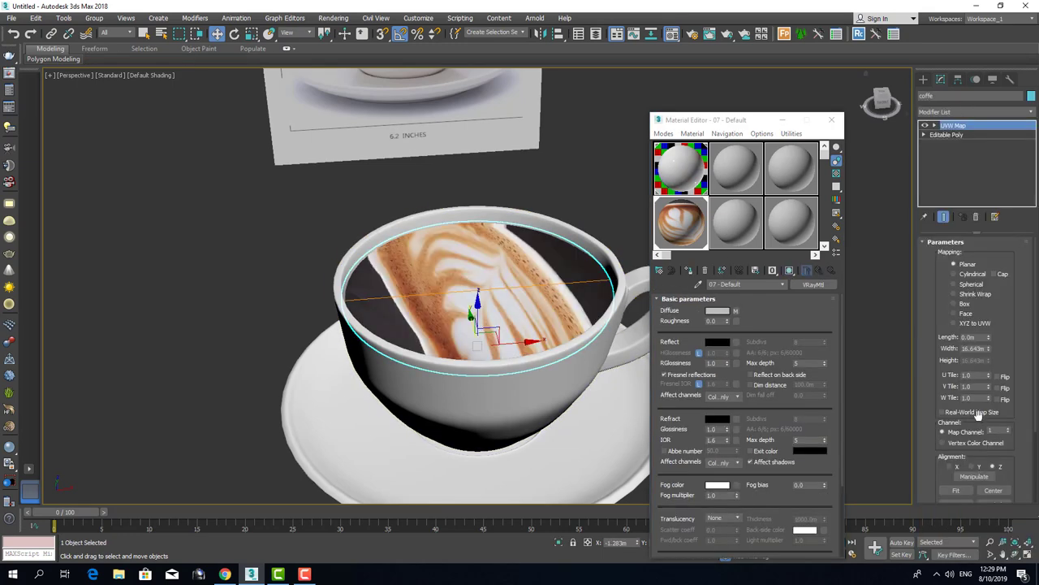
Examine the latte-art texture mapped on the coffee surface and an enlarged preview of its material sample
alt+middle_drag(559, 371, 410, 308)
scroll(389, 352, up, 5)
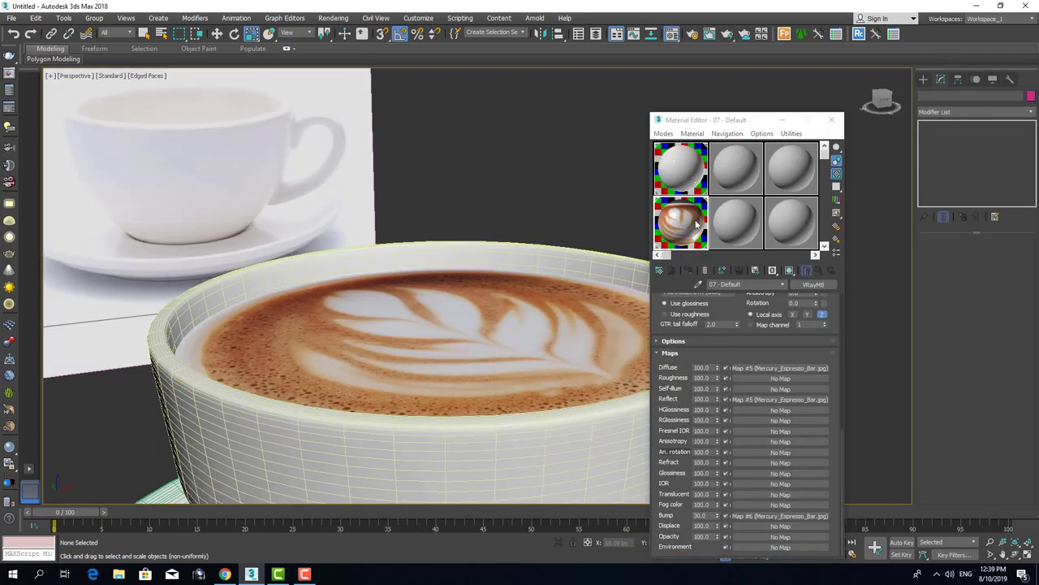
double_click(695, 225)
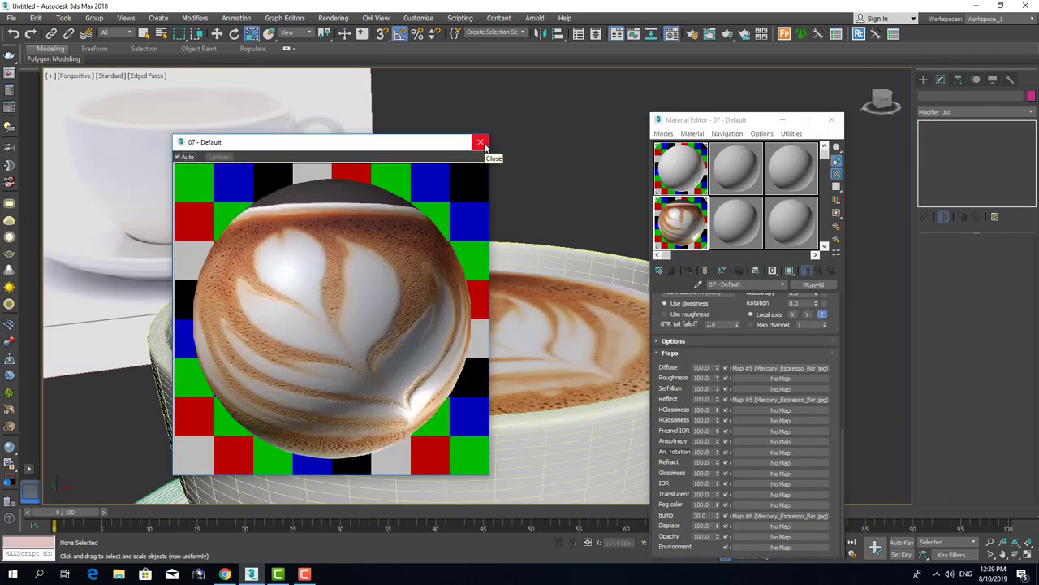
click(481, 143)
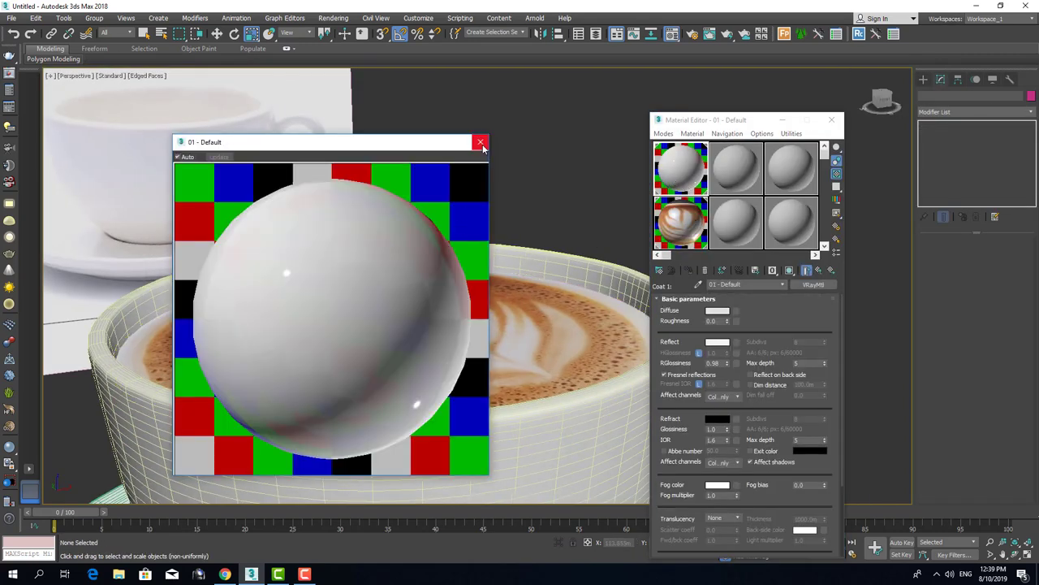
Check the porcelain material's diffuse colour, keeping RGB 230, and review its remaining parameters
click(717, 310)
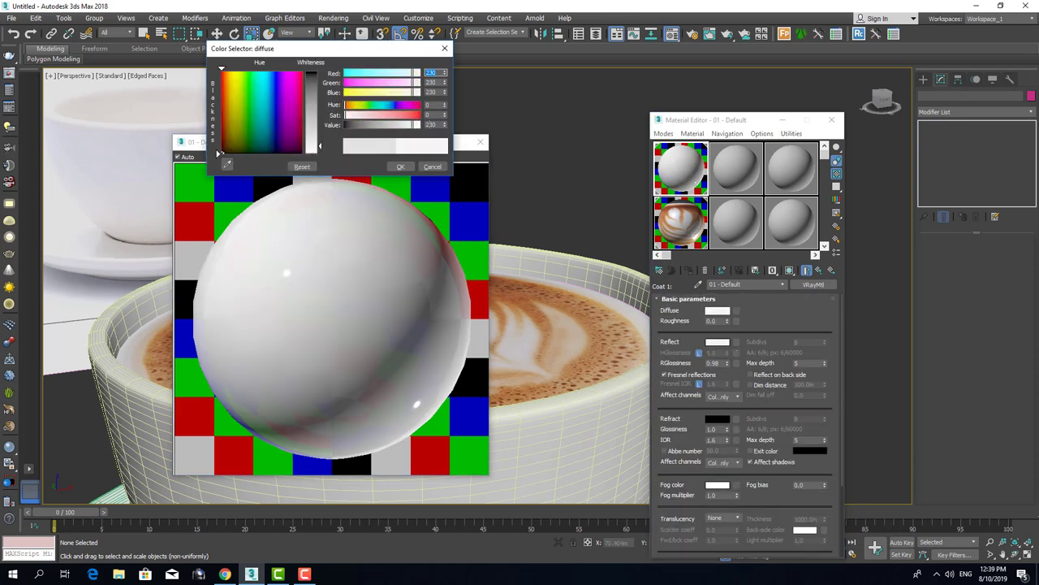
click(401, 166)
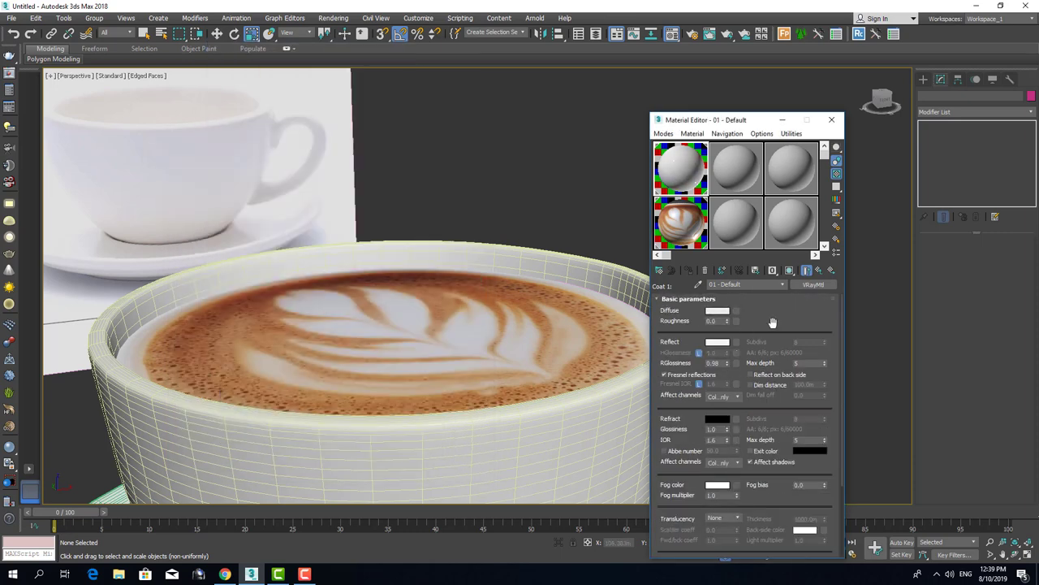
scroll(700, 398, down, 2)
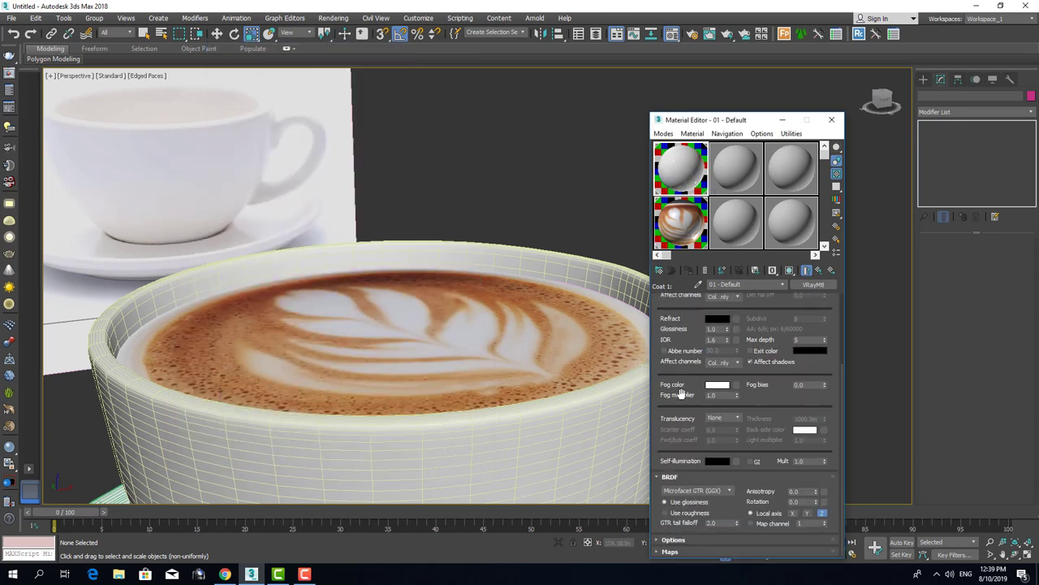
scroll(700, 398, up, 2)
scroll(700, 398, down, 10)
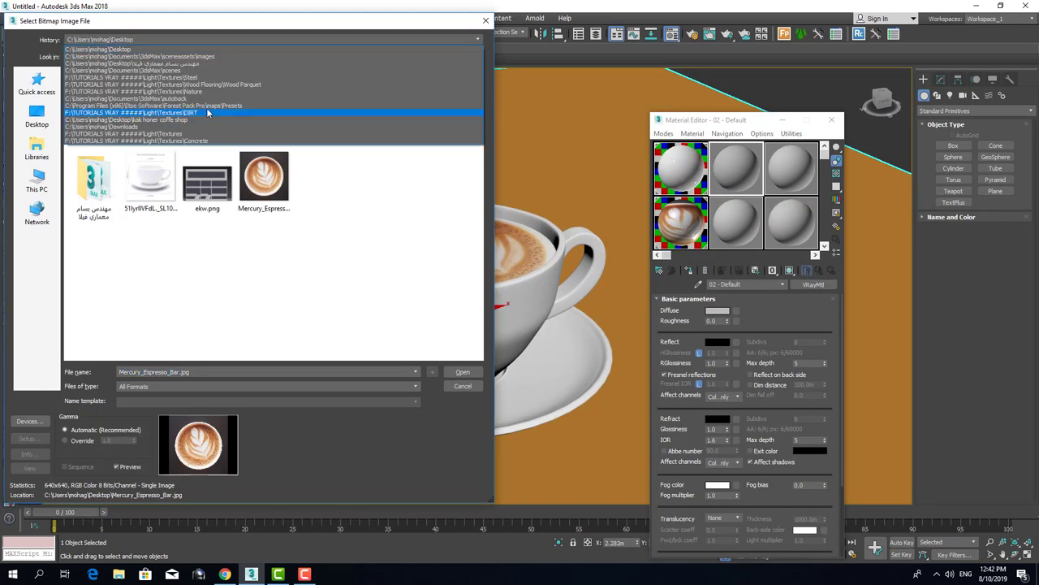
Load "wood fine diffuse.jpg" from the Wood textures folder as the diffuse map of the tabletop material
click(210, 77)
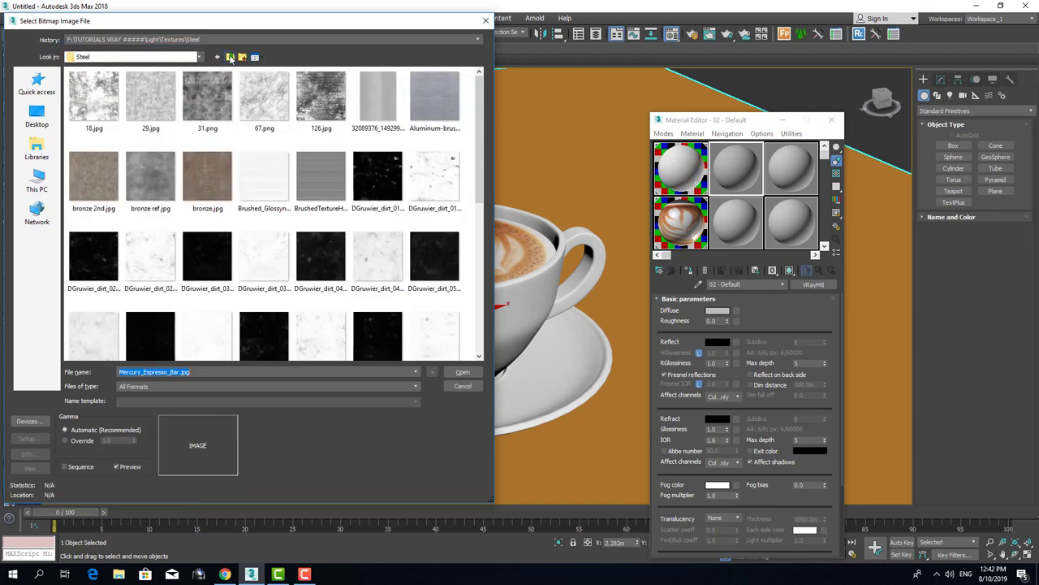
click(230, 56)
double_click(434, 252)
click(112, 260)
double_click(112, 260)
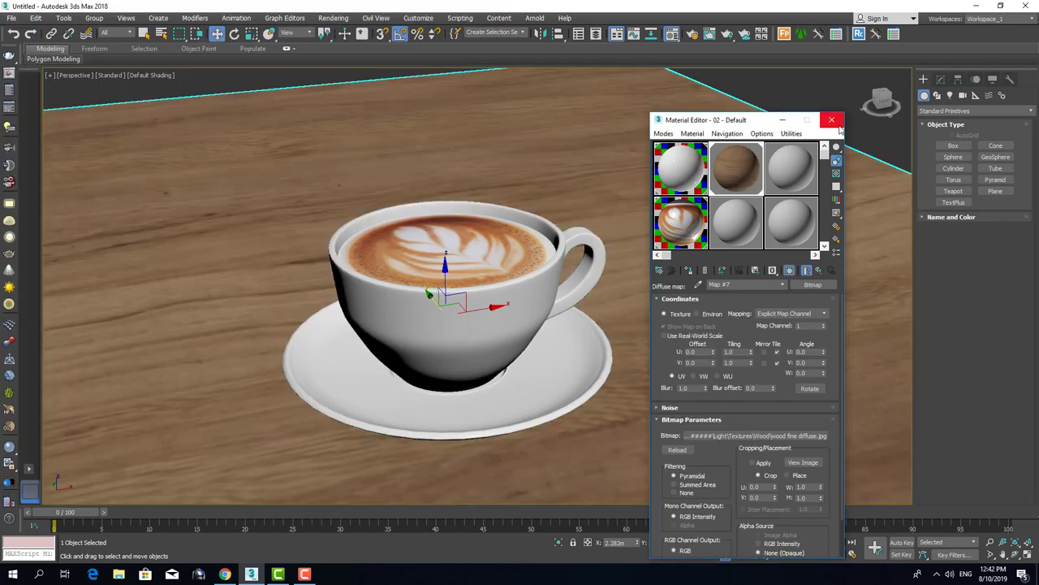
Add a modifier to the tabletop plane to control how the wood texture is mapped, and deselect the plane
click(832, 119)
click(941, 79)
click(958, 109)
scroll(966, 325, down, 10)
click(966, 357)
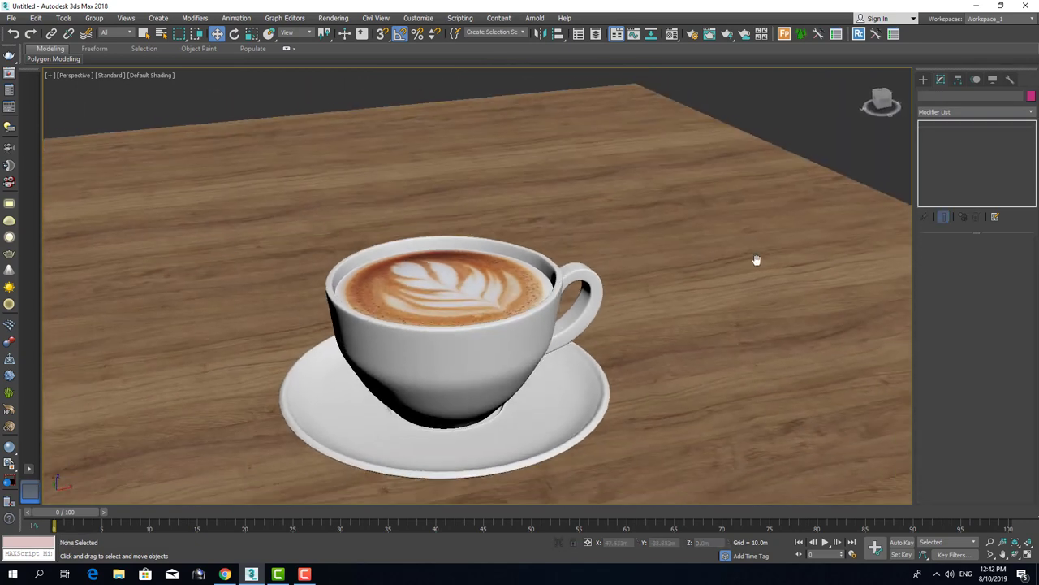
Enlarge the wood material's sample and assign a bitmap from the Wood textures folder to its reflection
key(m)
double_click(735, 168)
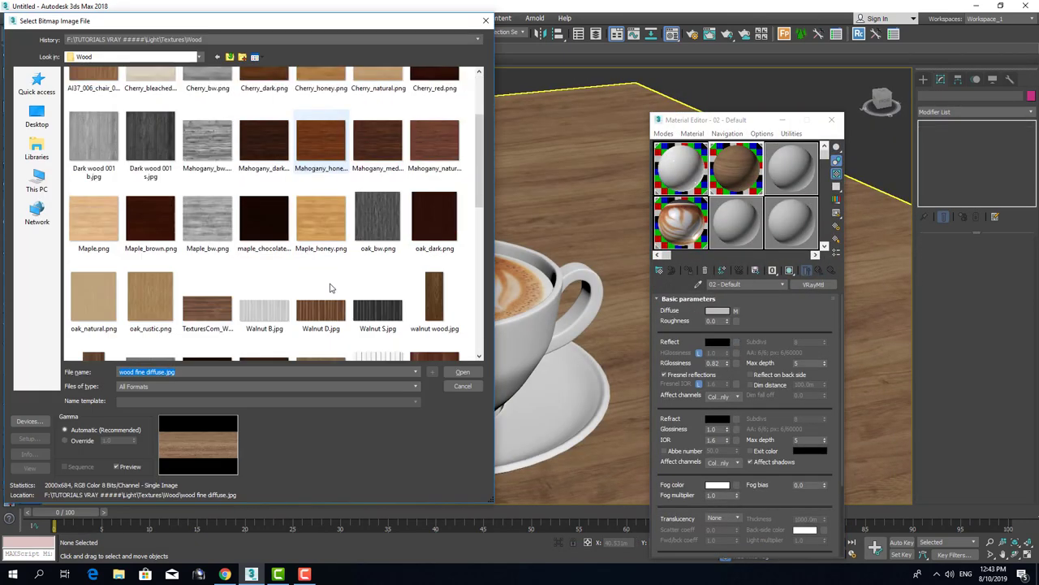
scroll(333, 290, down, 5)
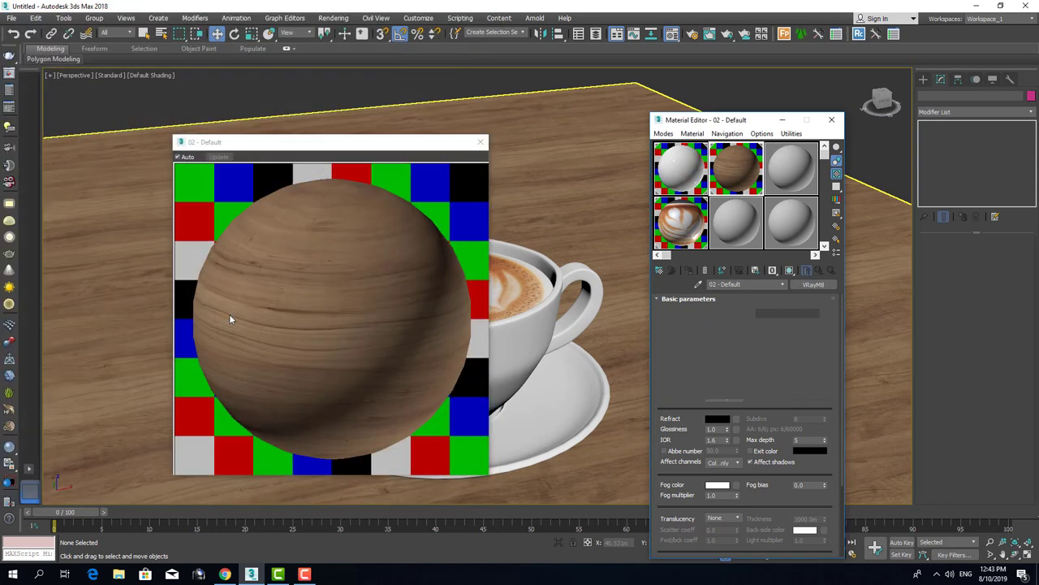
double_click(427, 163)
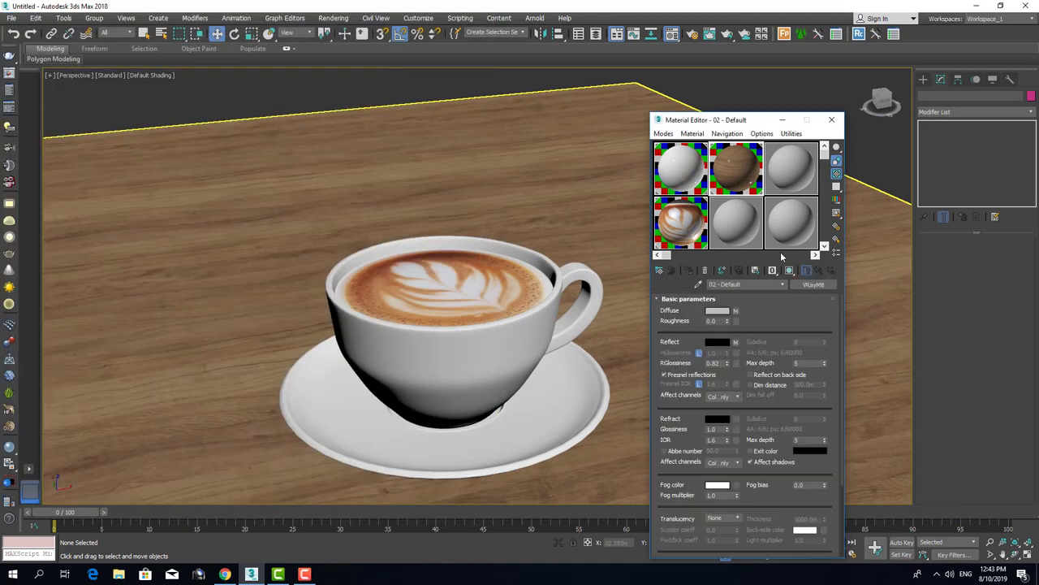
Assign a bitmap from the Wood textures folder to the wood material's reflection glossiness
scroll(804, 384, down, 10)
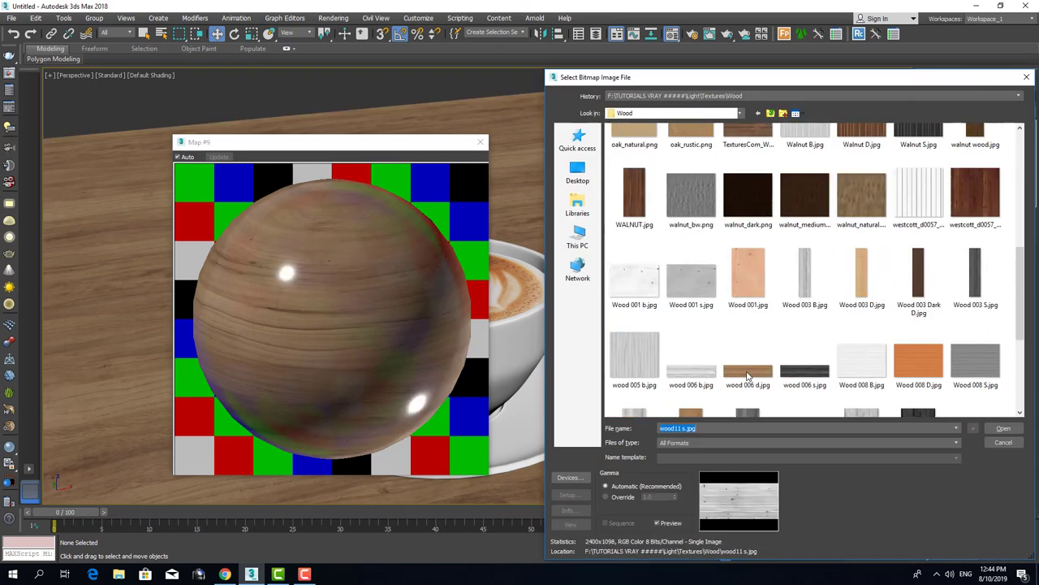
scroll(748, 374, down, 3)
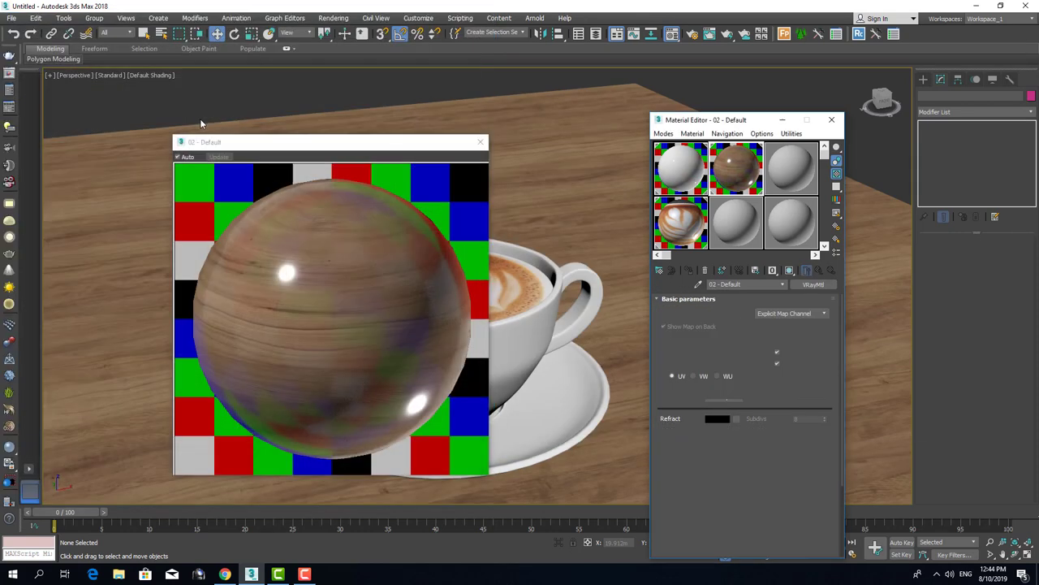
scroll(721, 393, down, 5)
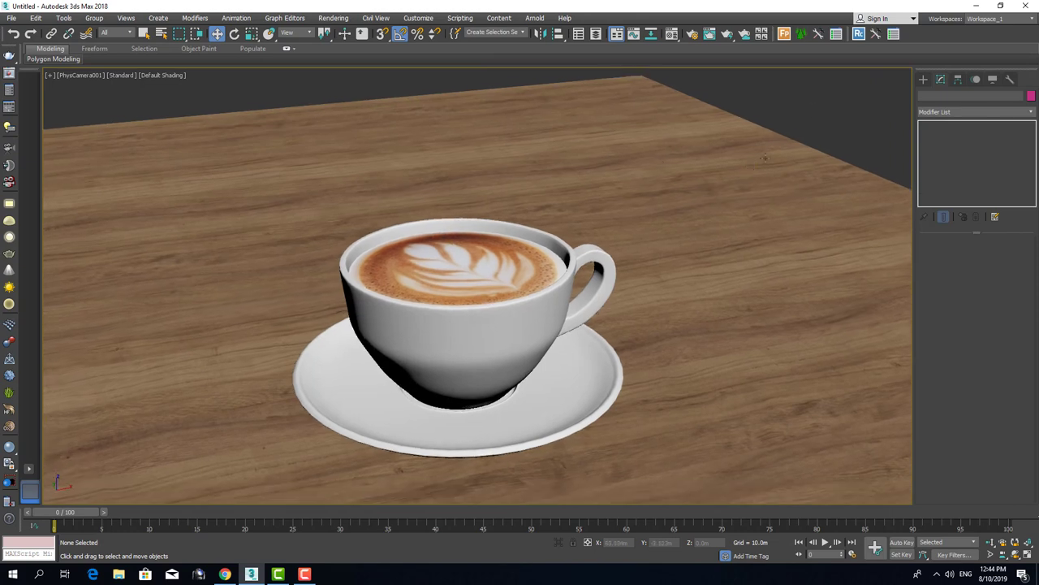
Create a V-Ray light of type Dome beside the table in the perspective view
key(p)
scroll(653, 229, up, 5)
alt+middle_drag(653, 230, 430, 319)
click(953, 145)
click(991, 197)
click(993, 227)
click(826, 235)
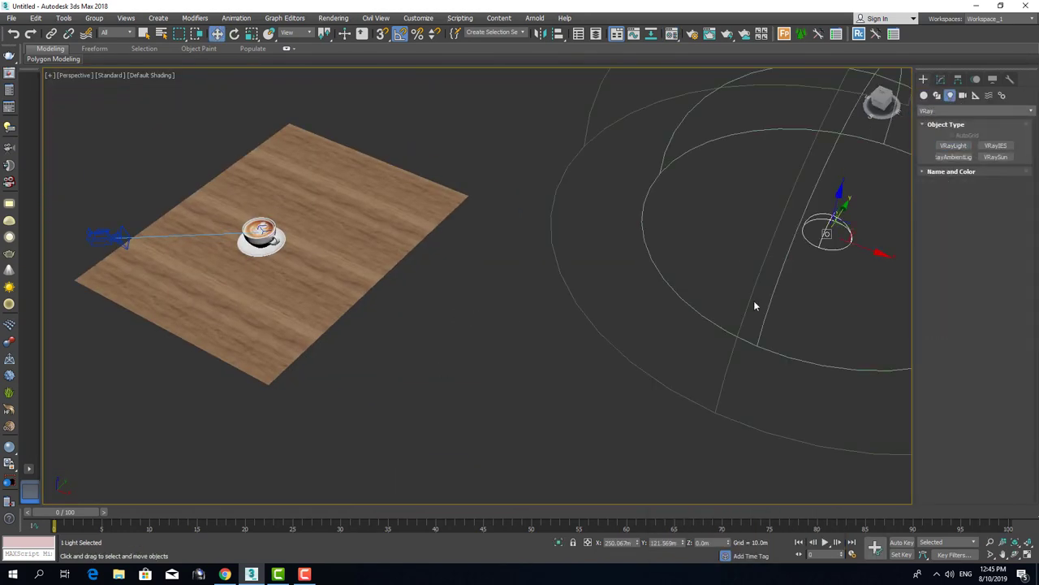
Assign a VRayHDRI map from the V-Ray map group as the dome light's texture
click(941, 79)
click(974, 368)
scroll(434, 397, down, 5)
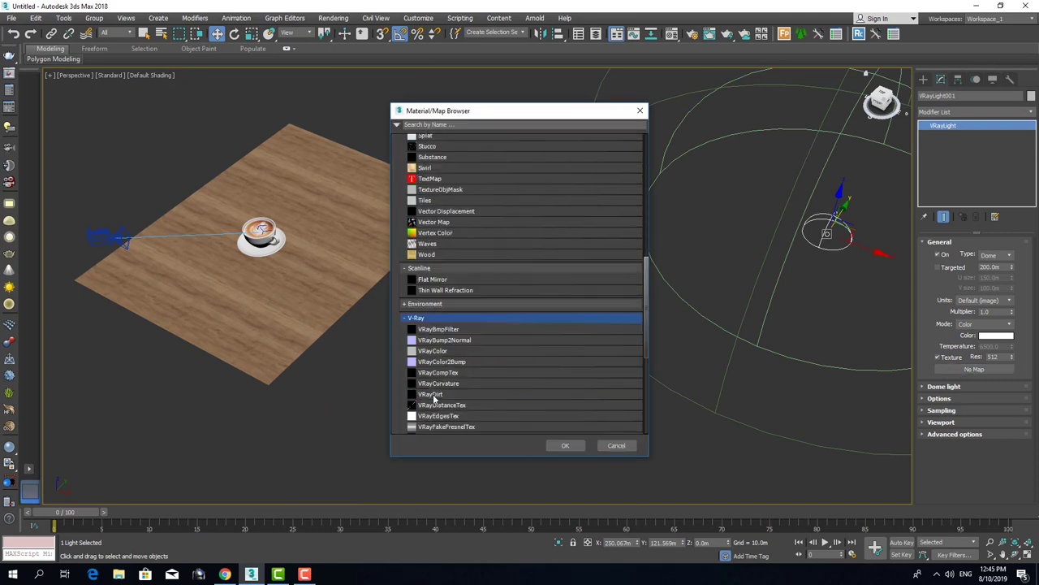
scroll(433, 397, down, 2)
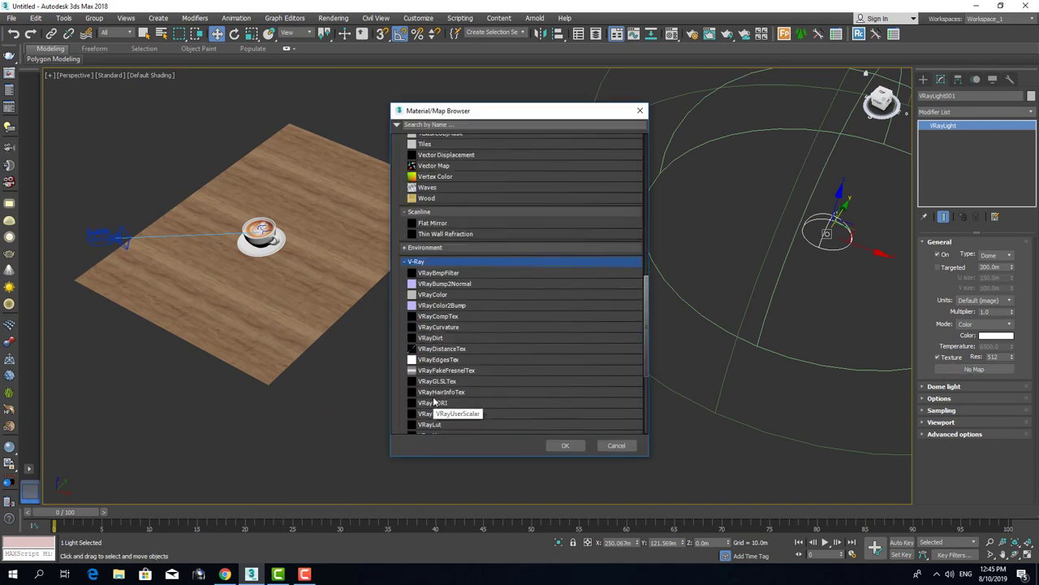
scroll(480, 336, up, 5)
scroll(487, 390, down, 10)
scroll(488, 378, up, 4)
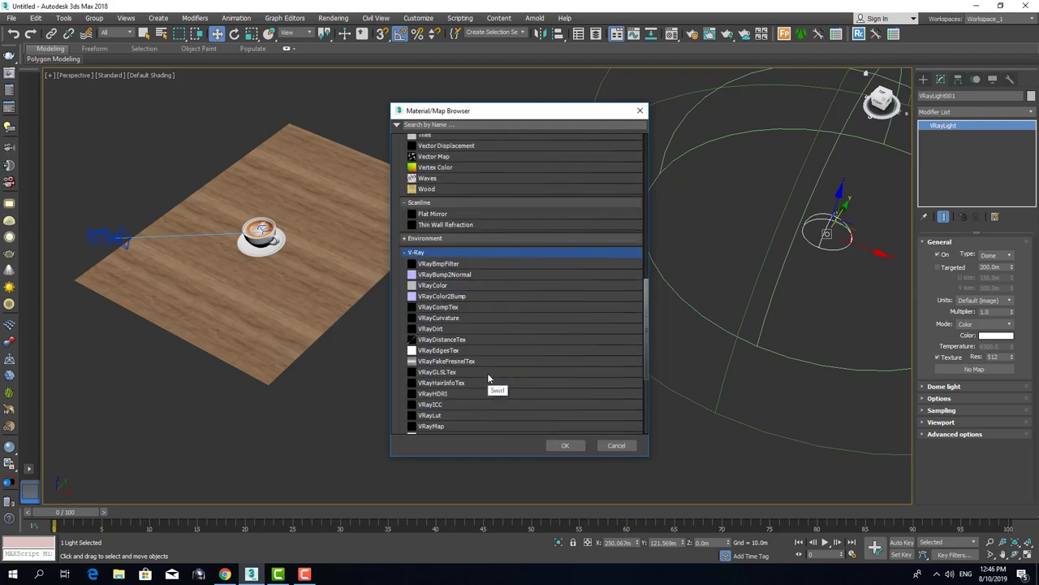
scroll(488, 378, down, 4)
scroll(488, 378, up, 3)
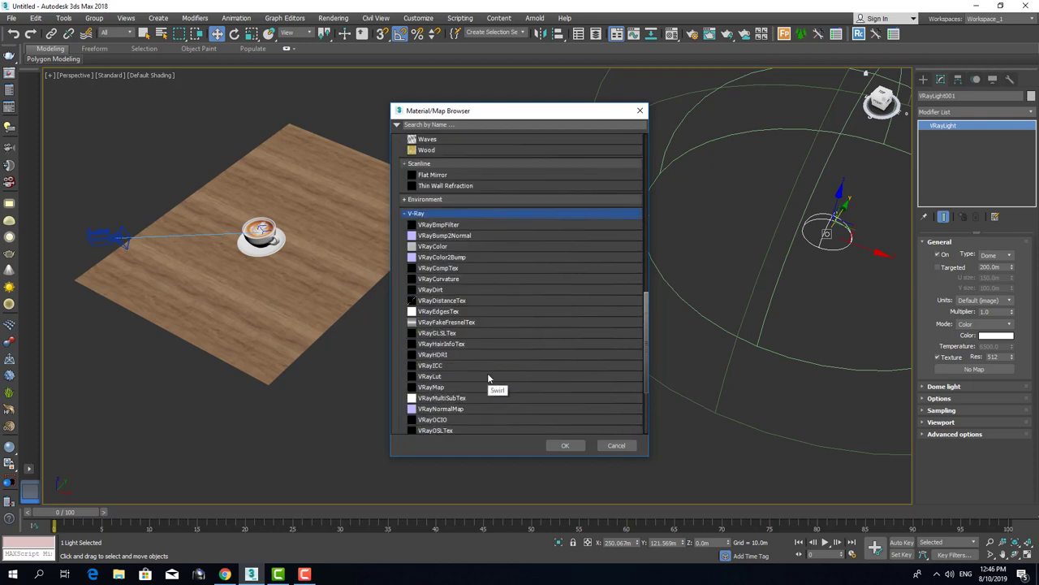
scroll(488, 378, up, 1)
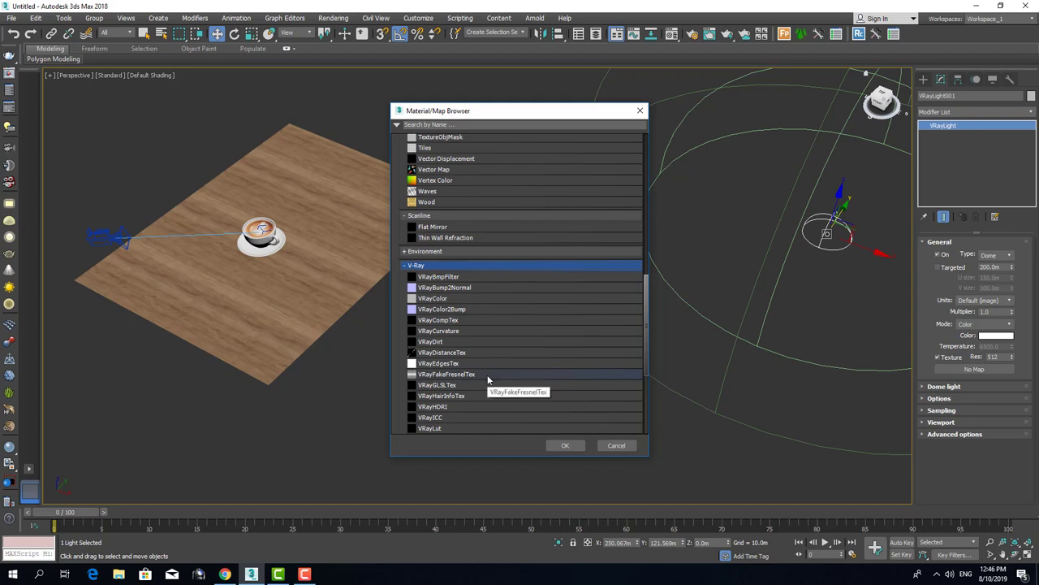
scroll(485, 382, up, 1)
scroll(503, 387, down, 3)
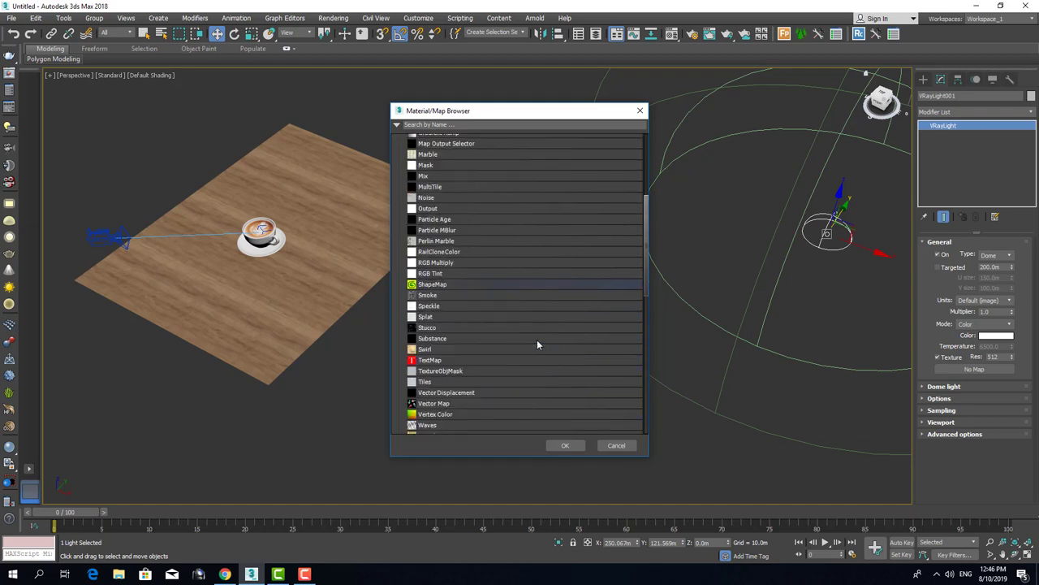
scroll(481, 371, up, 2)
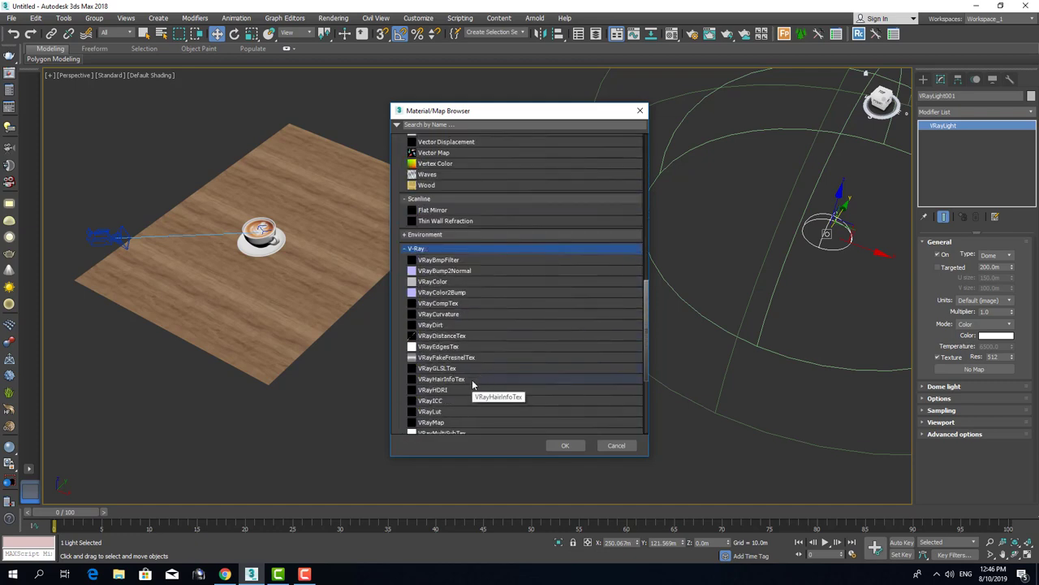
scroll(511, 340, up, 4)
scroll(513, 344, down, 7)
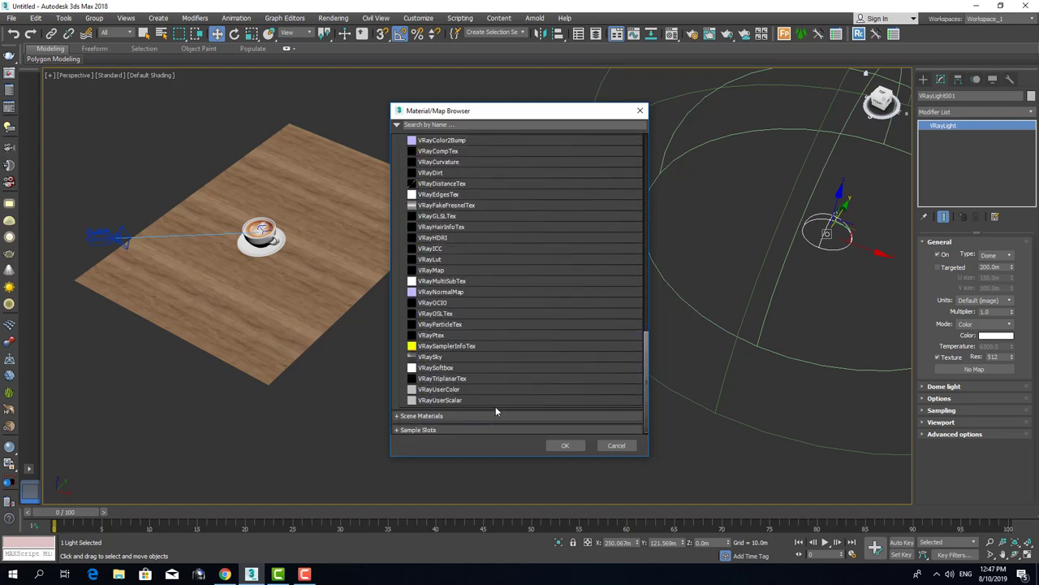
scroll(495, 406, up, 3)
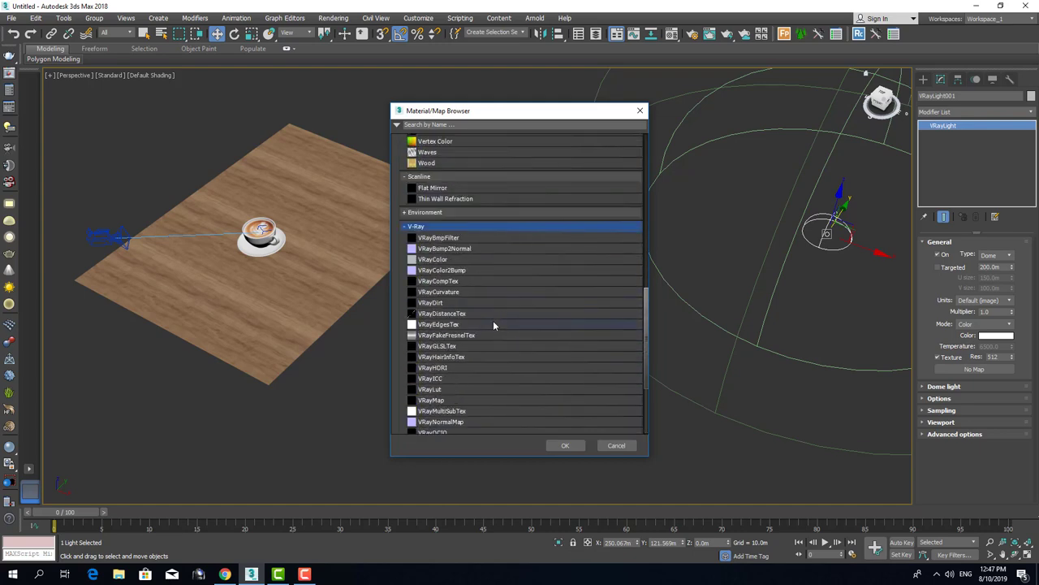
scroll(479, 382, up, 5)
scroll(475, 349, down, 5)
double_click(454, 367)
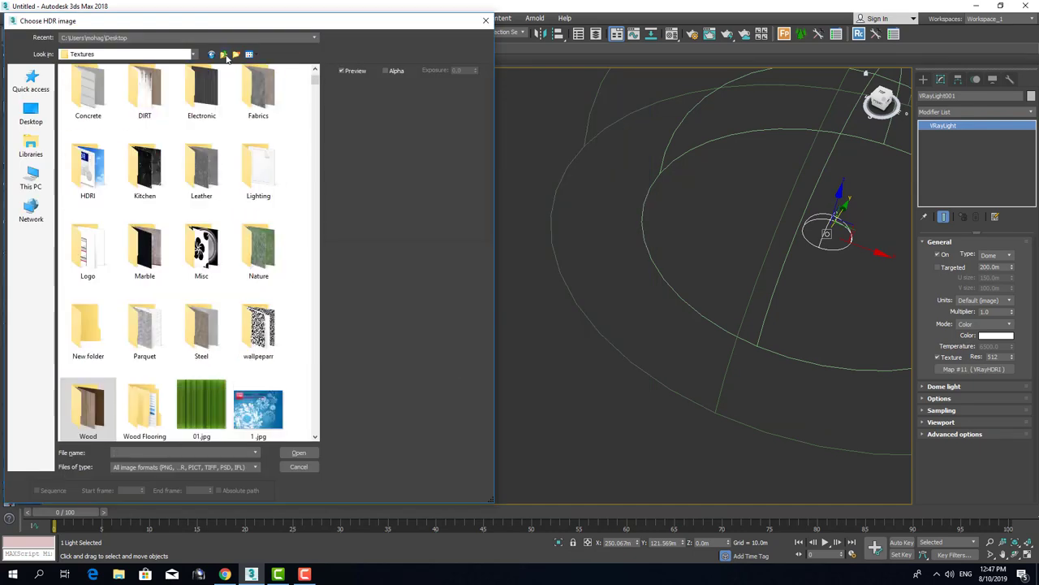
Load Loft_Med.hdr from the HDRI textures folder into the dome light's map
scroll(194, 244, down, 1)
scroll(216, 261, up, 4)
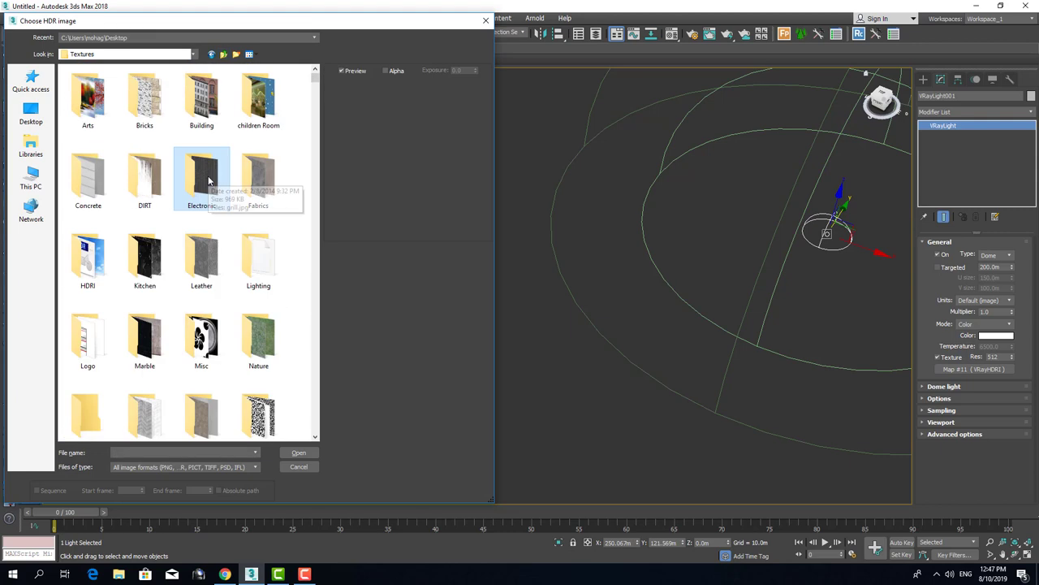
double_click(88, 259)
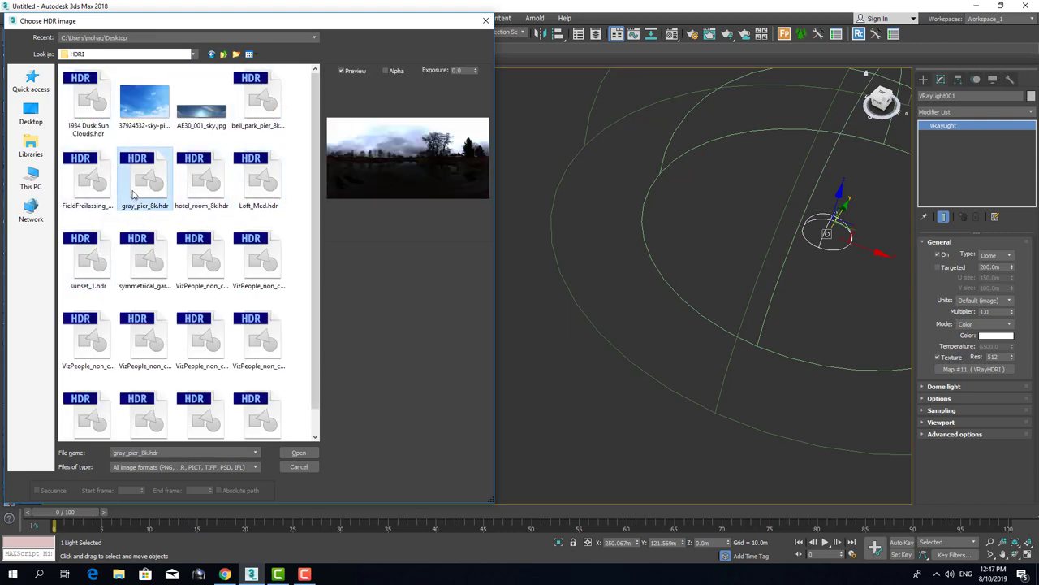
double_click(272, 197)
Configure the viewport background and copy the dome light's VRayHDRI map into an unused material sample
middle_drag(722, 279, 654, 309)
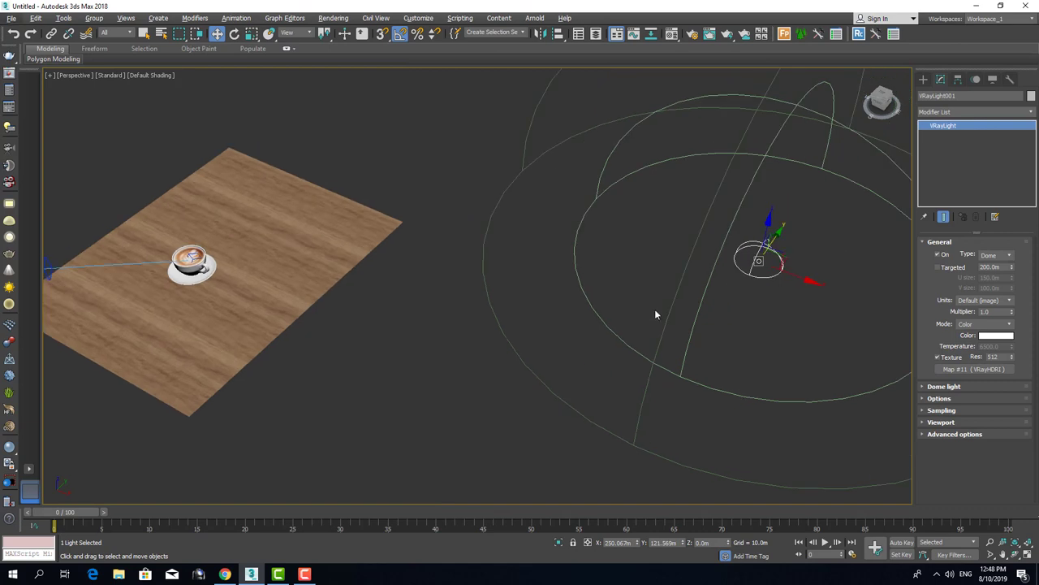
click(456, 348)
key(alt+b)
click(613, 410)
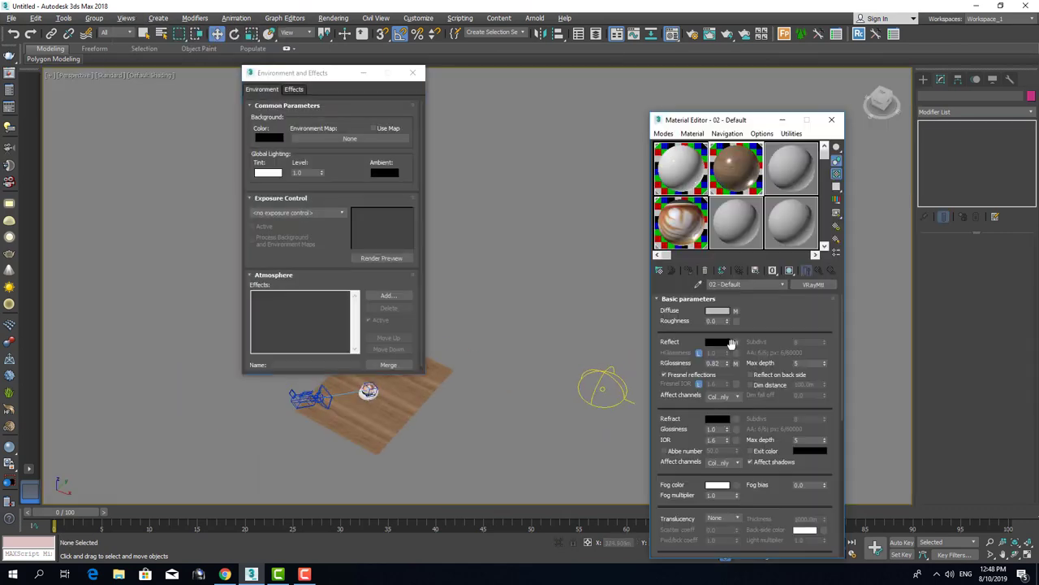
click(625, 374)
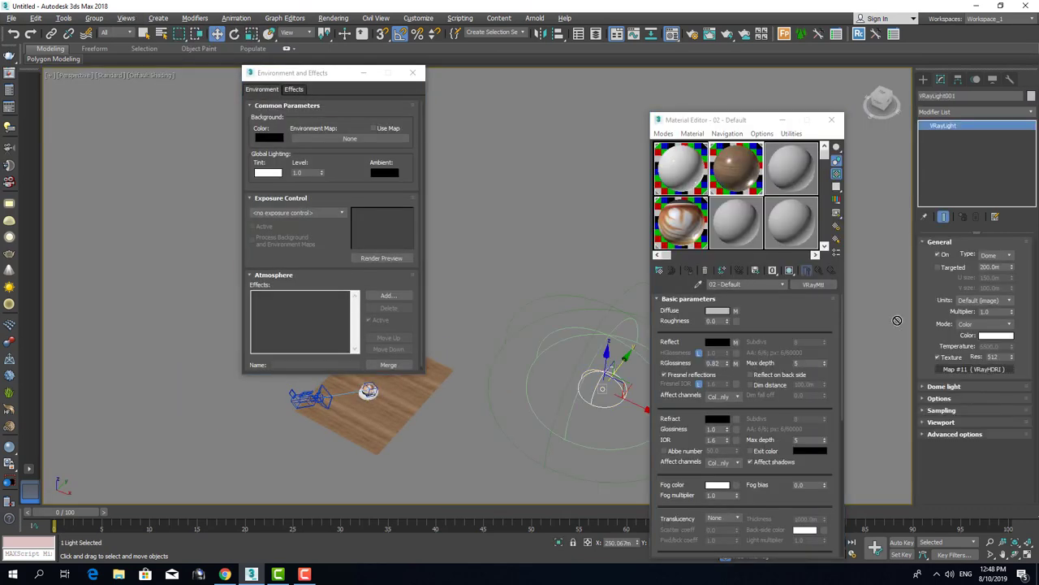
drag(983, 369, 788, 237)
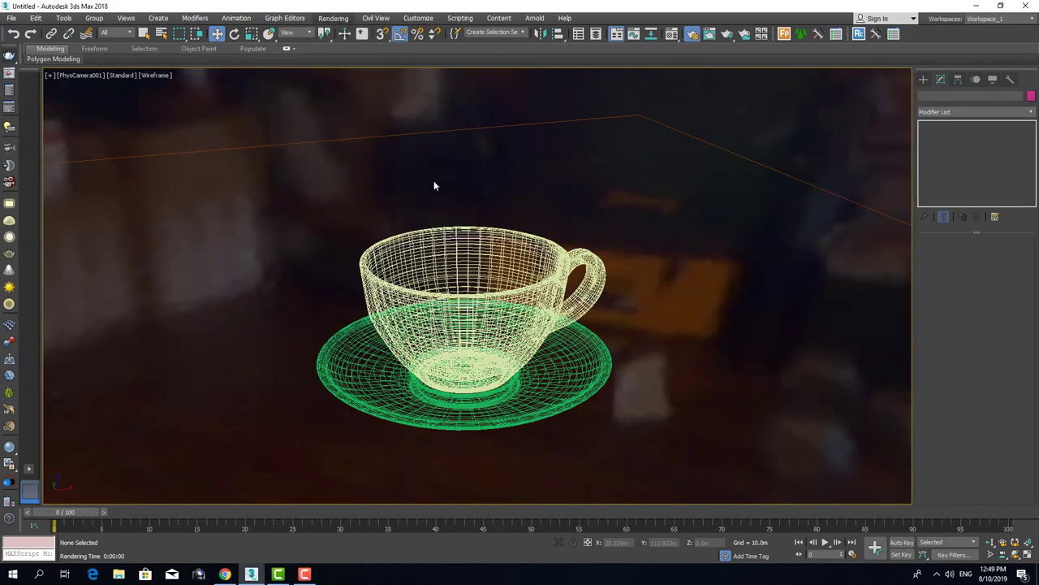
Set the render output size to HDTV (video) at 1920 × 1080
key(F10)
click(604, 179)
click(639, 316)
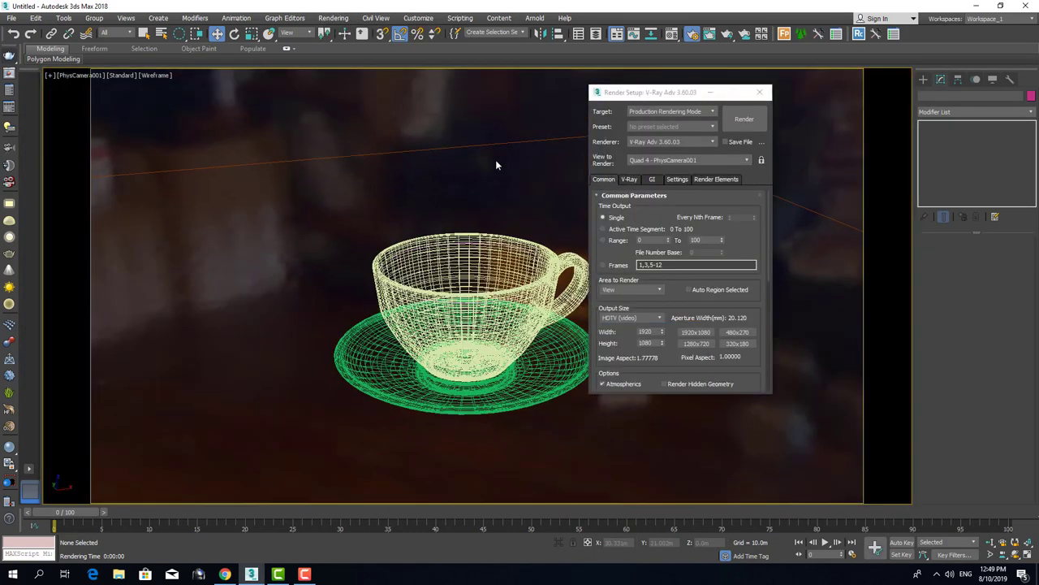
Adjust the global illumination settings of the V-Ray renderer and render the camera view
click(629, 178)
scroll(649, 268, down, 3)
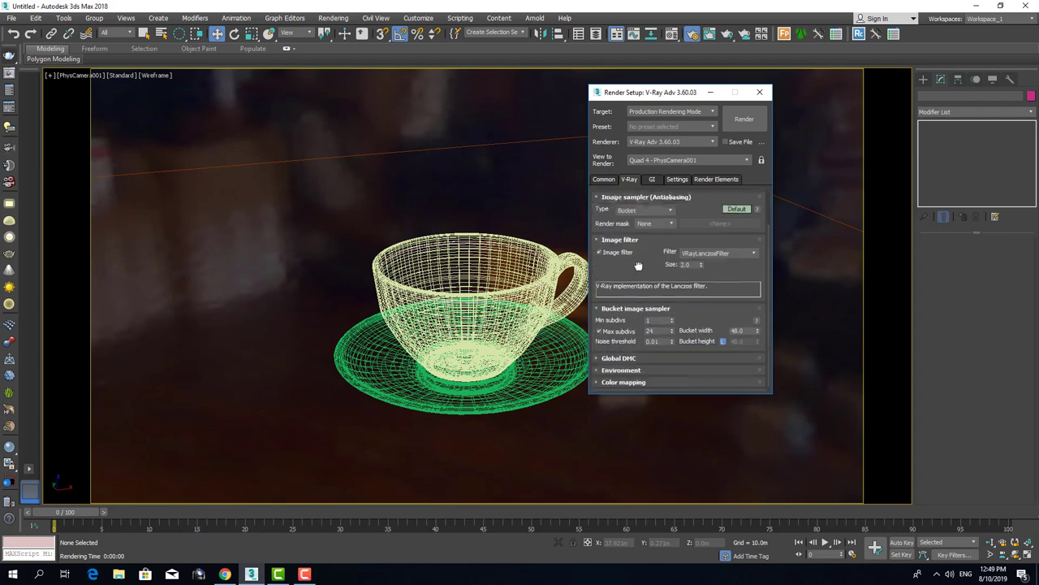
click(652, 178)
click(648, 251)
key(shift+q)
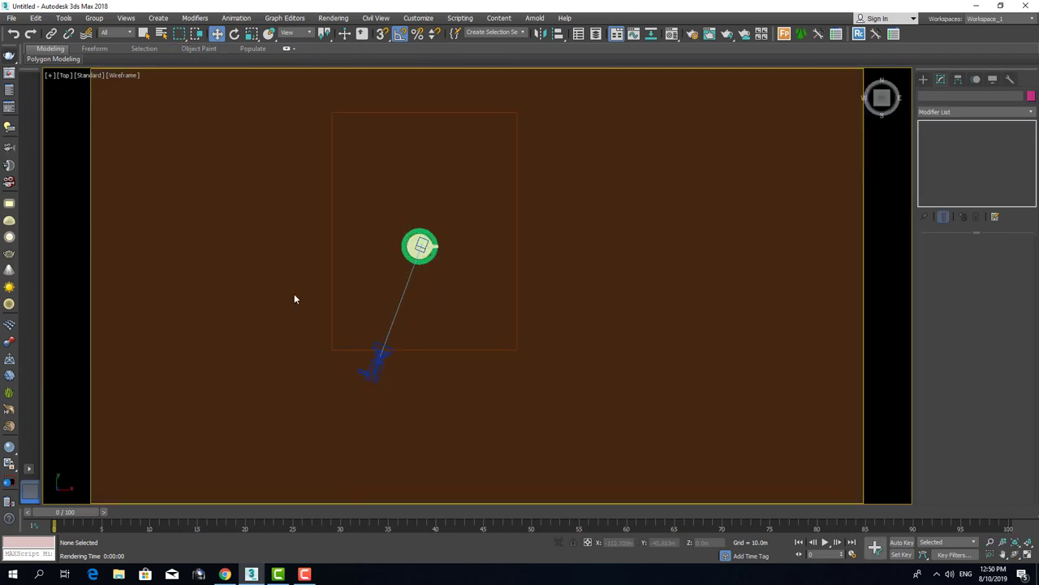
Select the physical camera in the top view, return to the camera view and set its field of view to 37°
drag(294, 299, 420, 331)
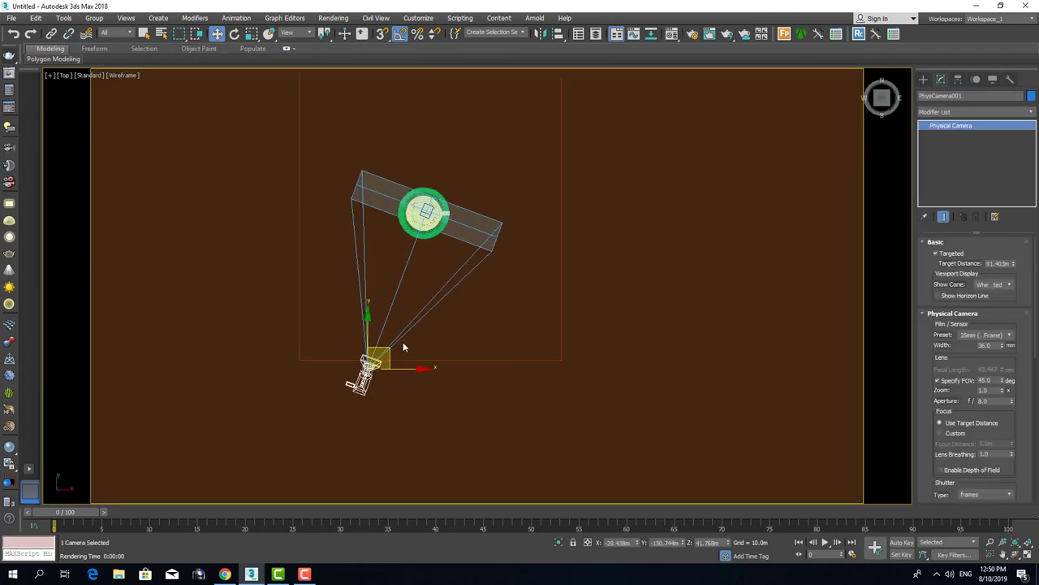
click(402, 342)
key(ctrl+z)
scroll(934, 252, down, 1)
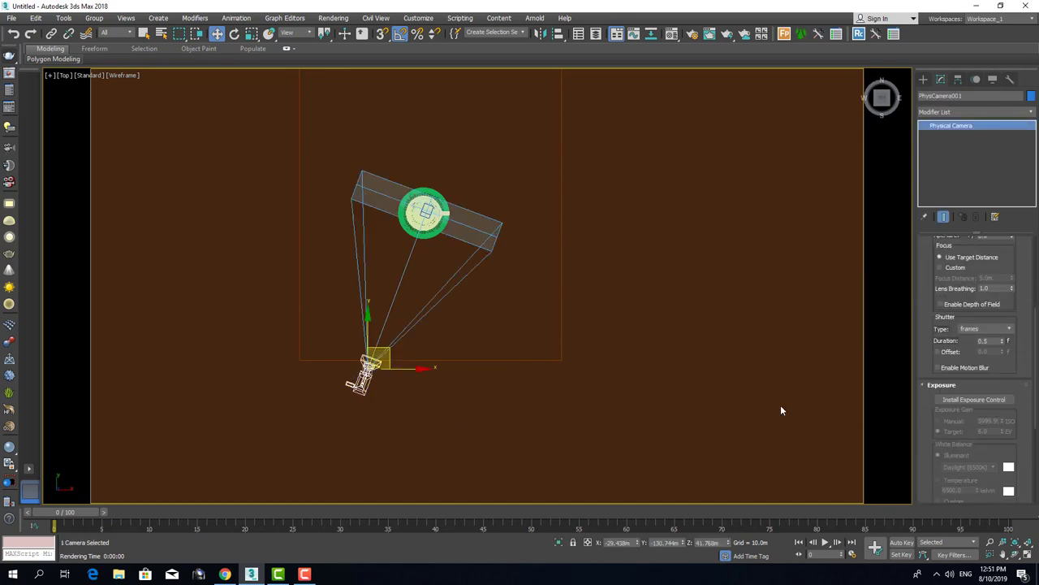
key(c)
drag(1004, 385, 1004, 390)
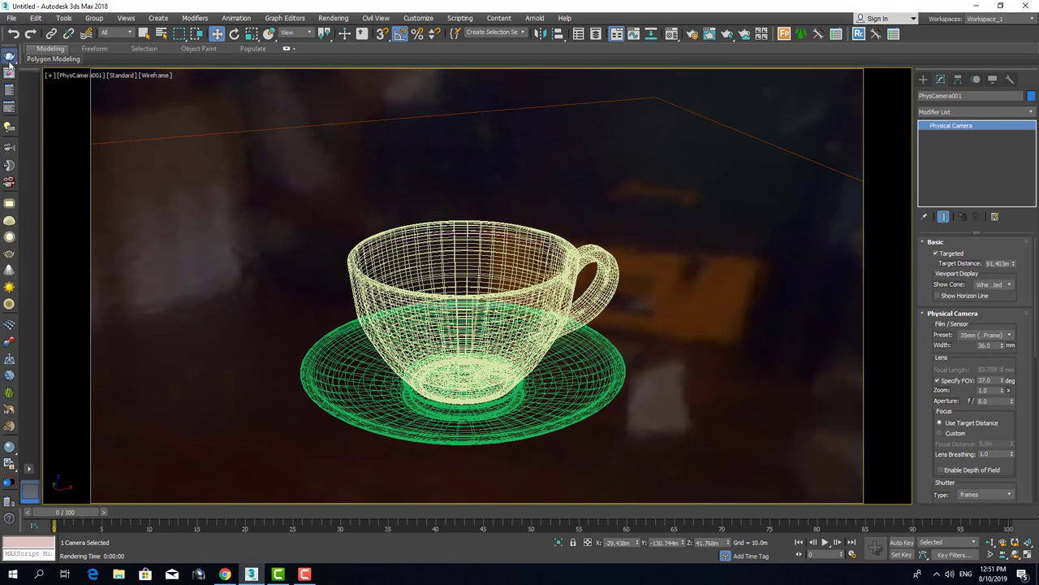
Test-render a region around the cup and saucer, examine it close up in the V-Ray frame buffer, and stop the render
key(shift+q)
key(shift+q)
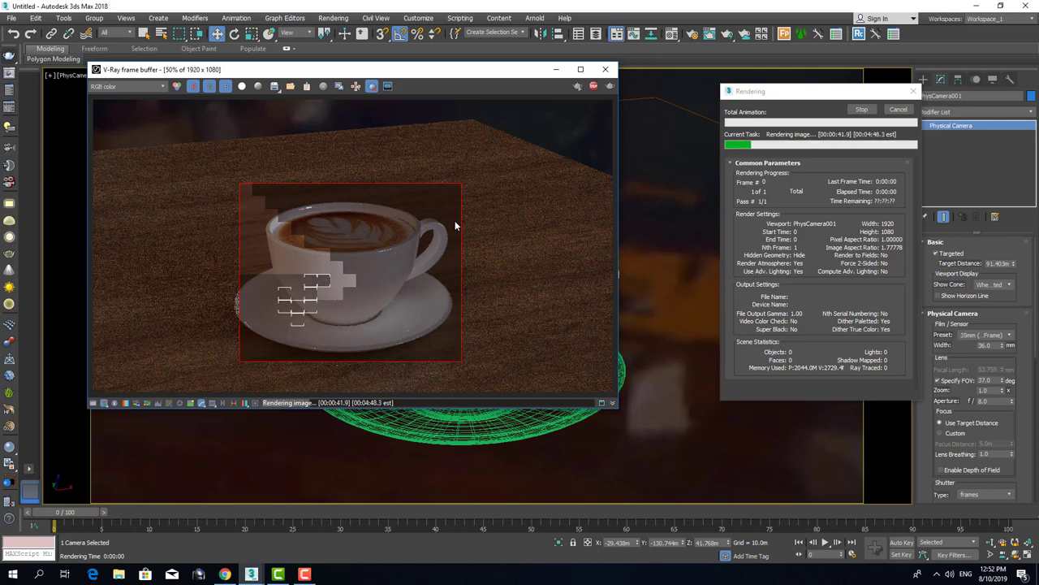
scroll(311, 221, up, 3)
scroll(410, 238, down, 1)
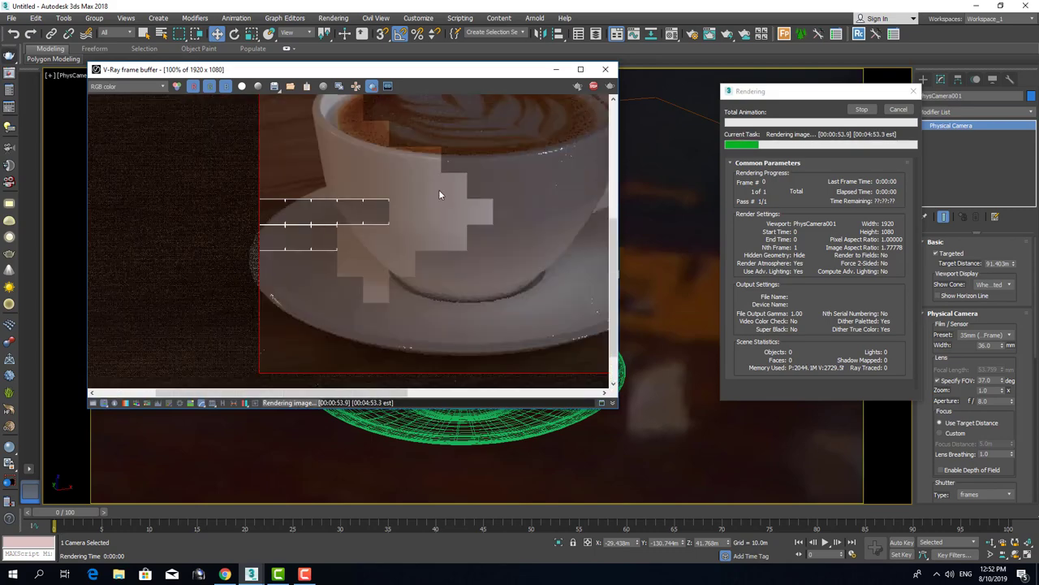
scroll(476, 290, down, 2)
scroll(294, 199, up, 2)
click(594, 86)
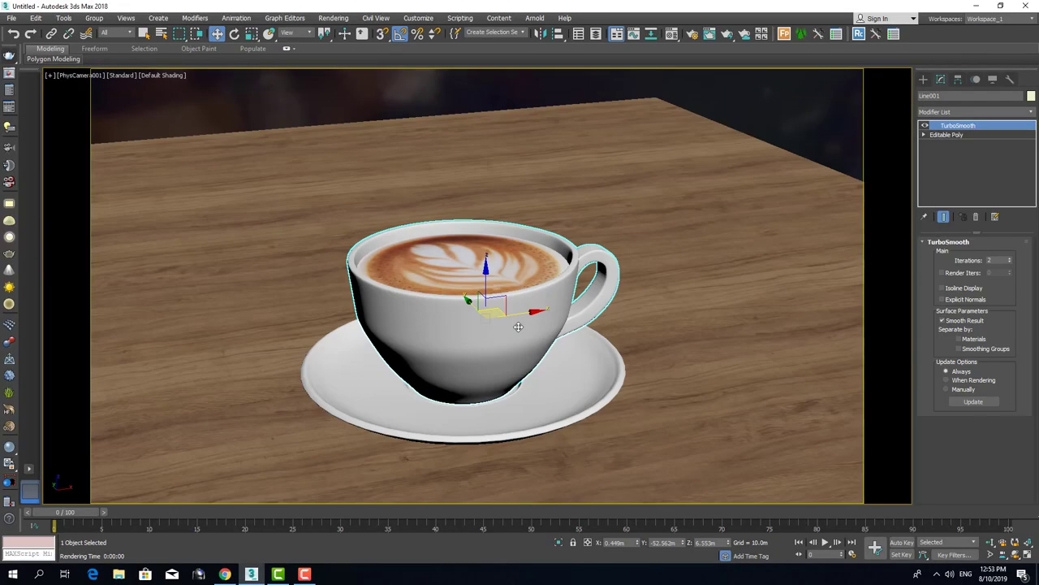
Inspect the cup's mesh and its porcelain material's reflection settings
scroll(606, 285, up, 8)
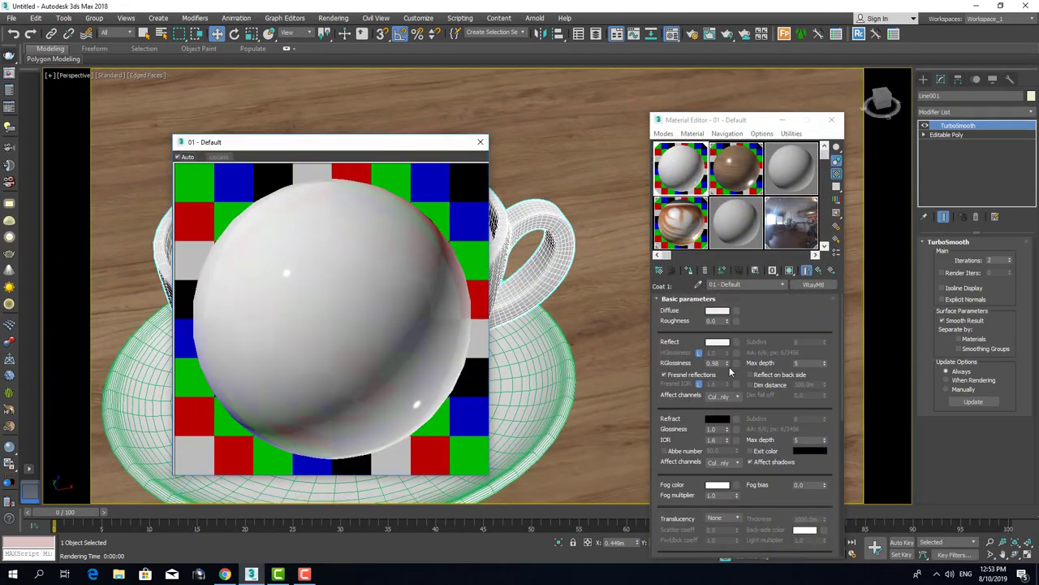
scroll(704, 316, down, 5)
scroll(689, 416, up, 5)
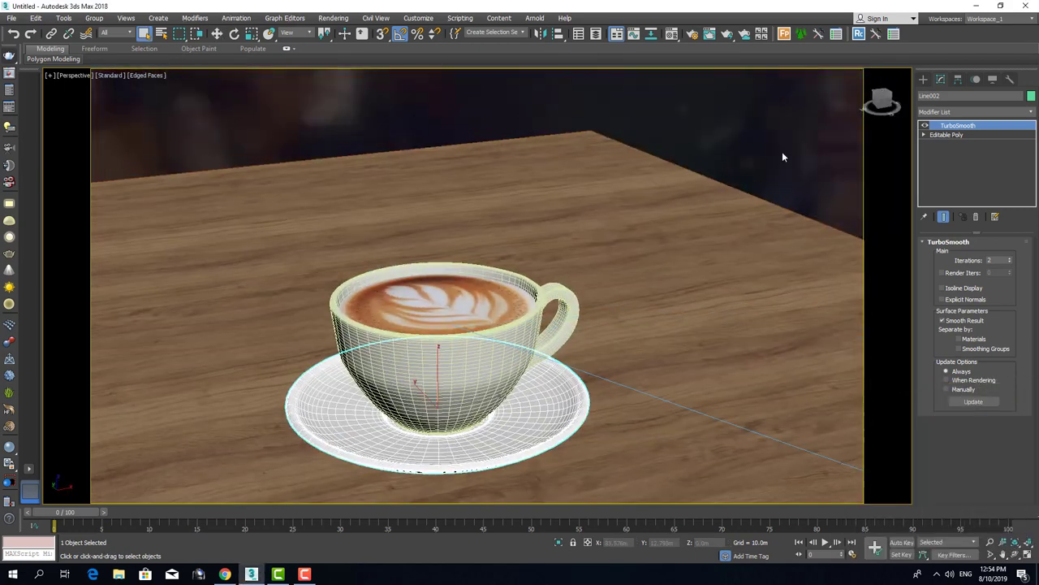
click(745, 190)
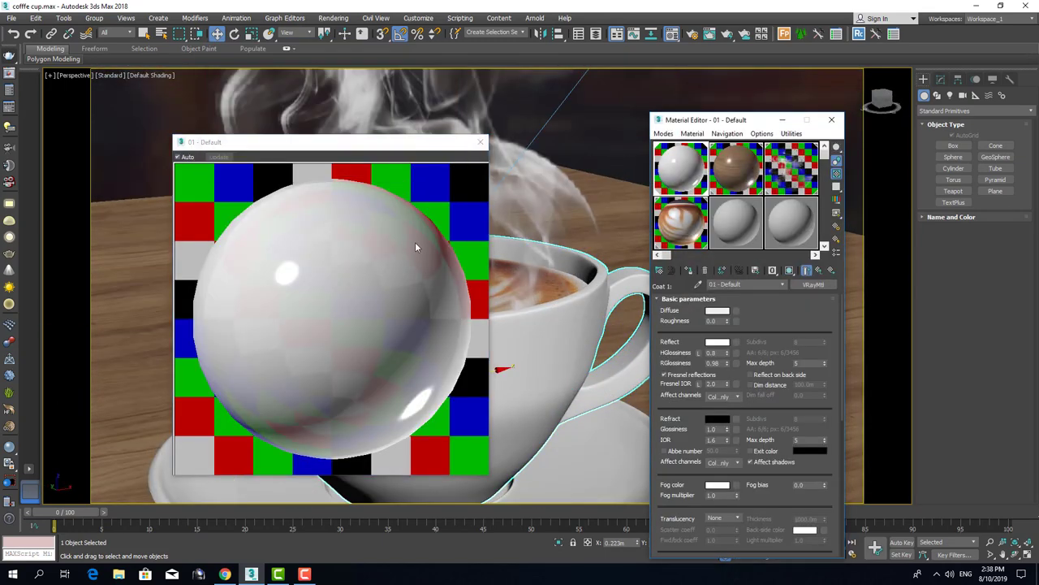
Close the enlarged porcelain sample and review the material's reflection, refraction and BRDF parameters
click(482, 145)
scroll(767, 485, down, 2)
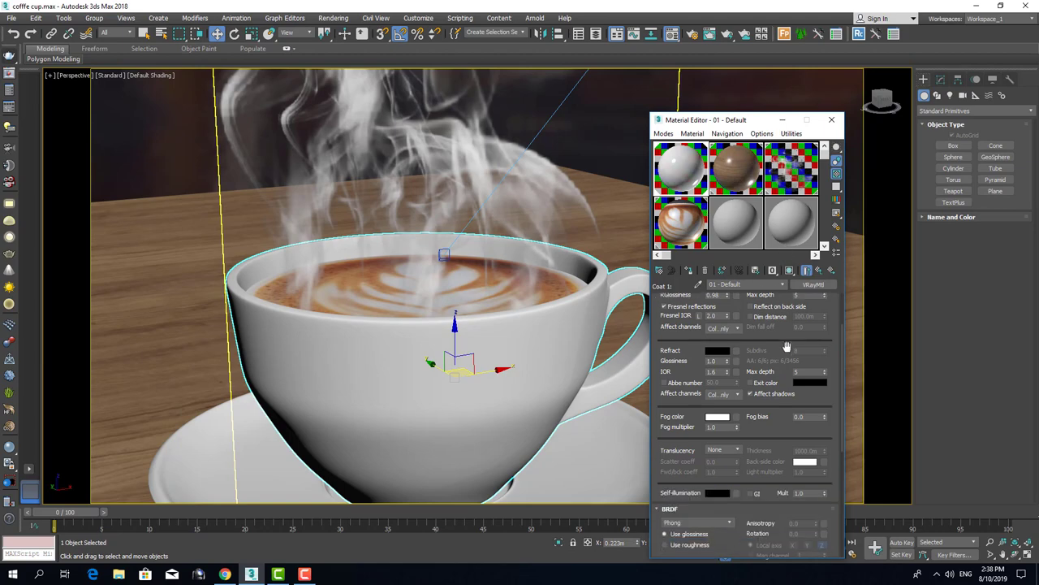
scroll(767, 486, up, 2)
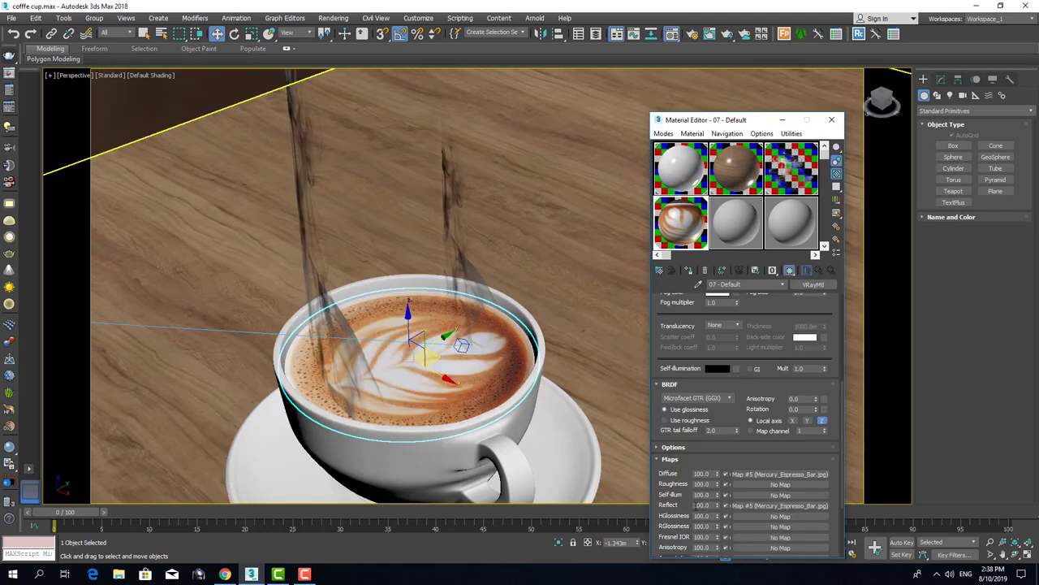
Instance the coffee material's Color Correction bump map into the coffee surface's VRayDisplacementMod texmap and check the map's settings
click(940, 78)
drag(780, 515, 974, 322)
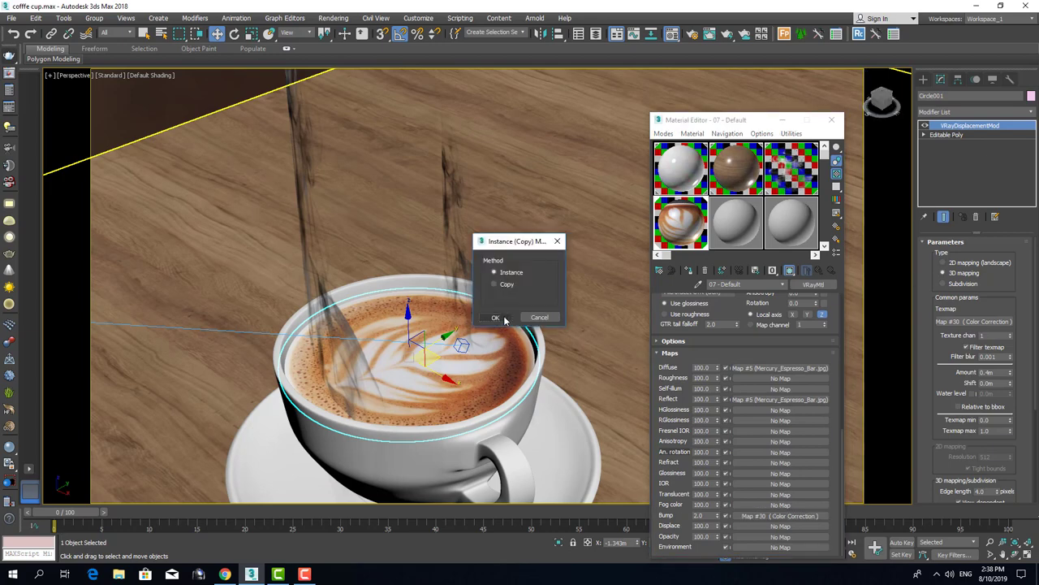
click(501, 316)
click(779, 514)
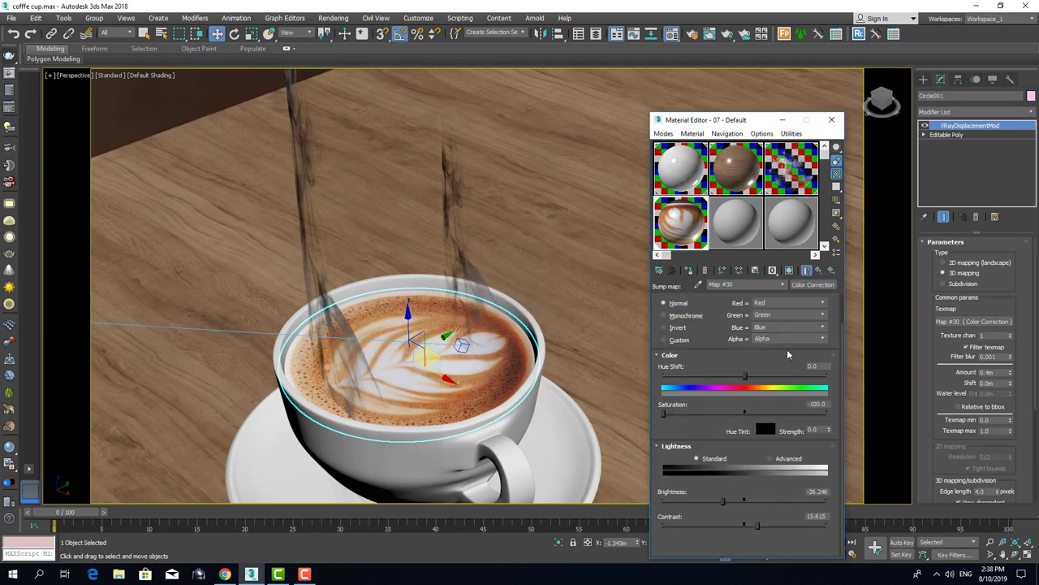
click(818, 269)
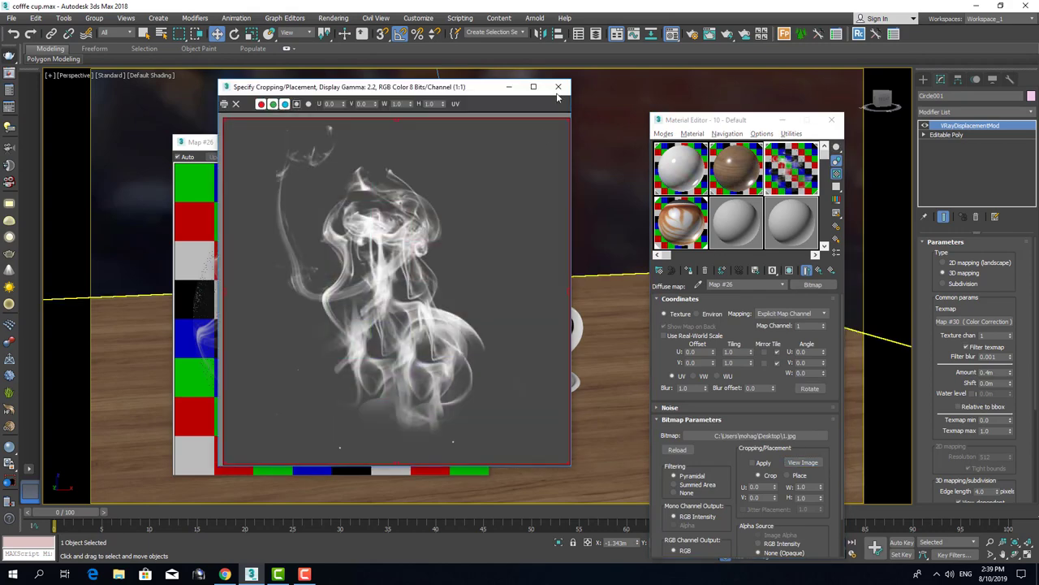
Close the steam image preview, review the steam material's diffuse and opacity maps, and close the Material Editor
click(557, 86)
click(819, 269)
scroll(743, 406, down, 5)
click(482, 139)
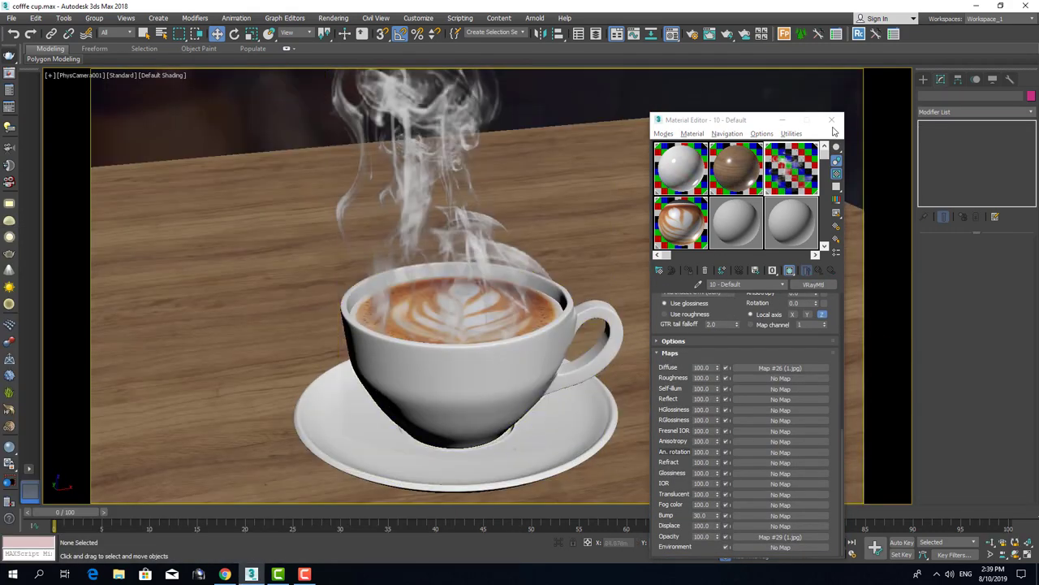
click(832, 119)
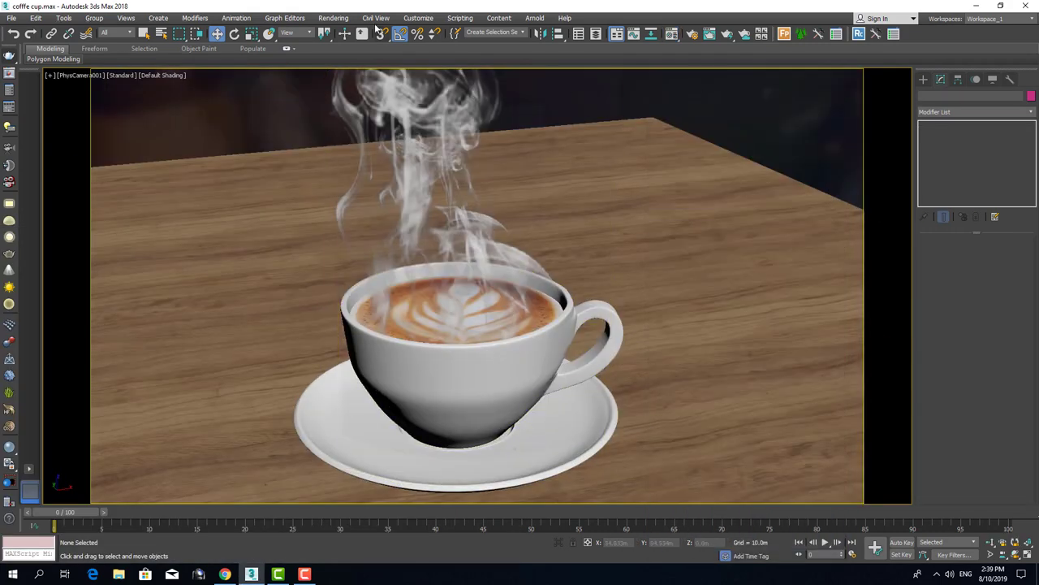
Set the bucket sampler's noise threshold to 0.005 and review the Global DMC, color mapping, GI, render element and output settings
key(F10)
scroll(661, 336, down, 5)
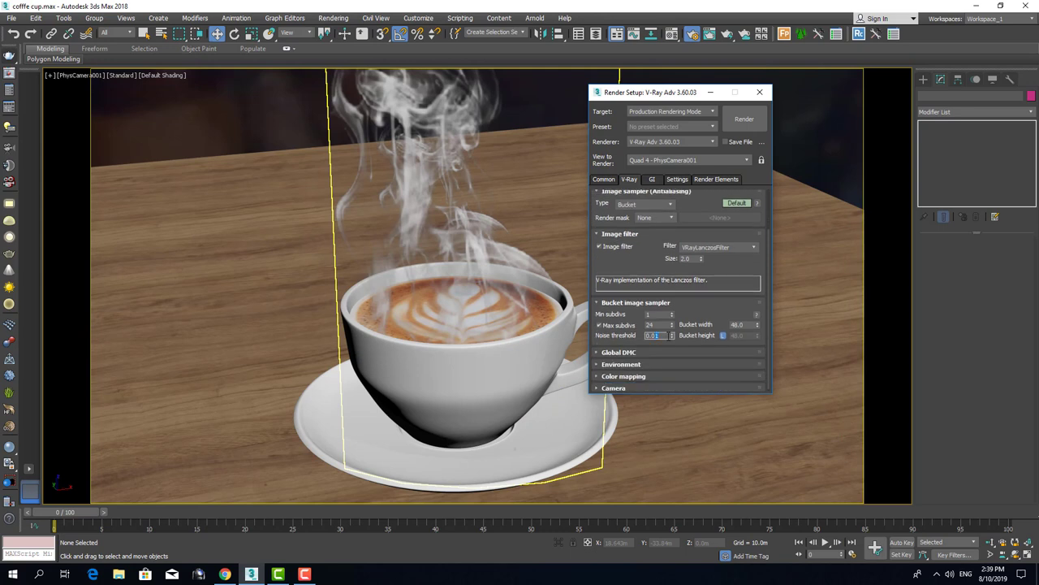
click(619, 352)
scroll(647, 378, down, 2)
click(624, 337)
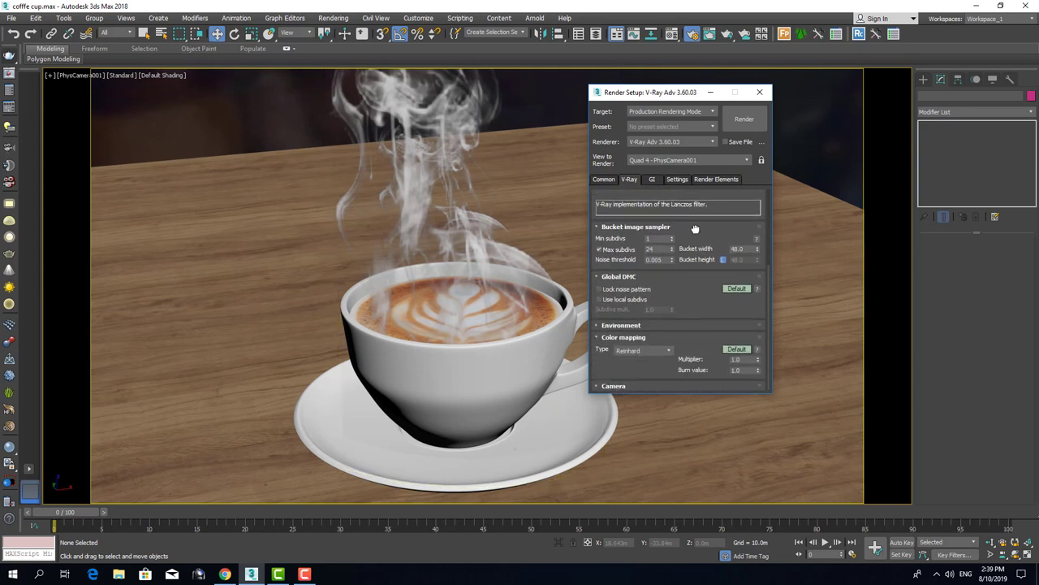
click(652, 179)
click(715, 179)
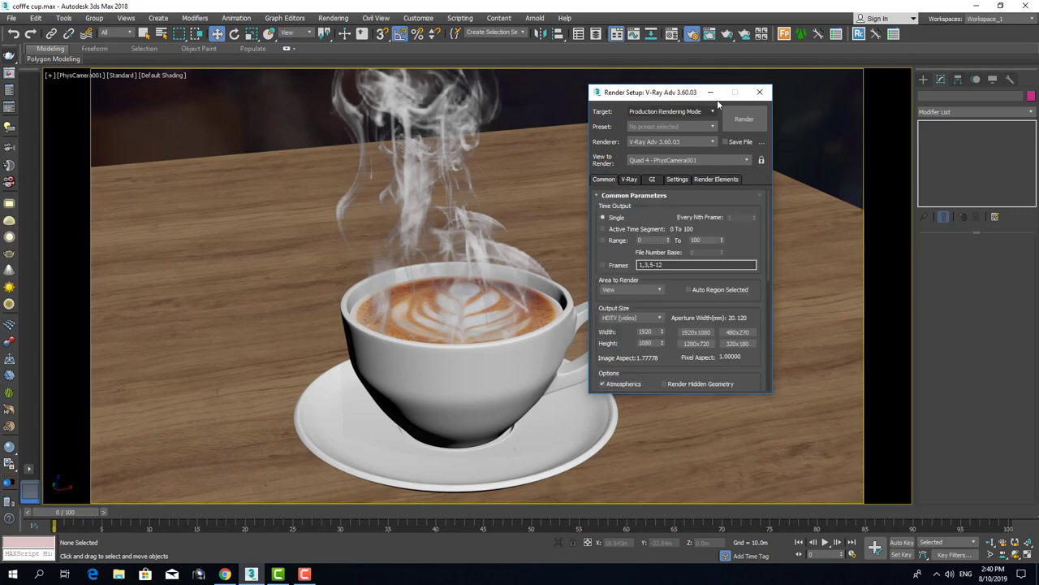
click(710, 92)
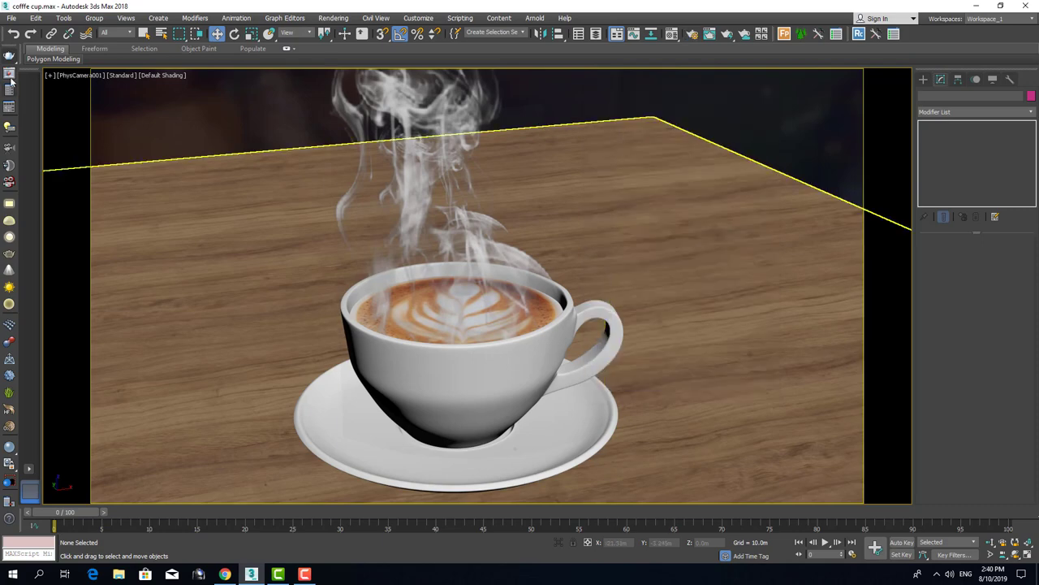
Render the steaming coffee cup from the camera view and examine the cup close up in the V-Ray frame buffer
click(709, 33)
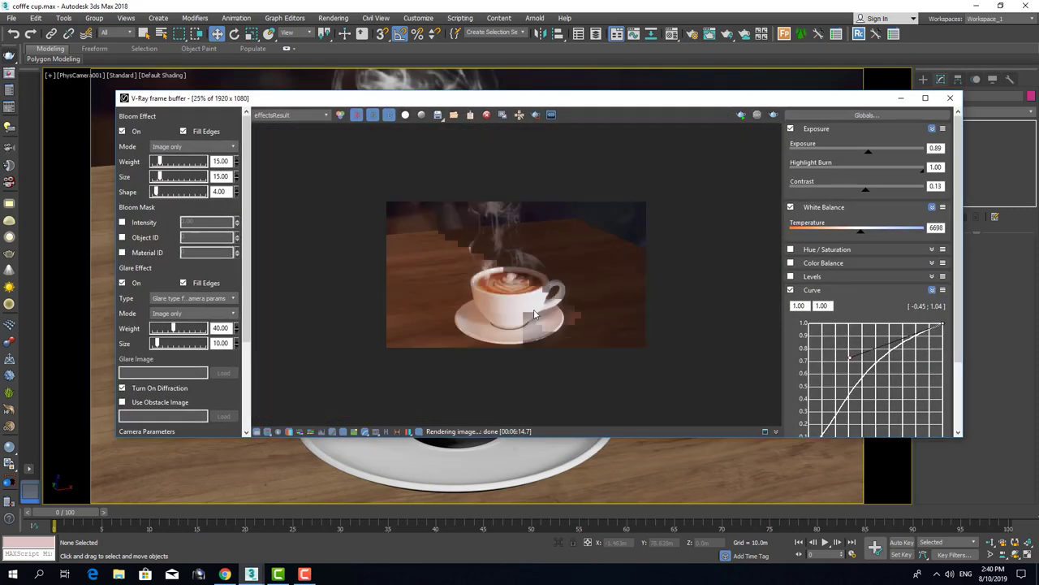
scroll(569, 342, up, 1)
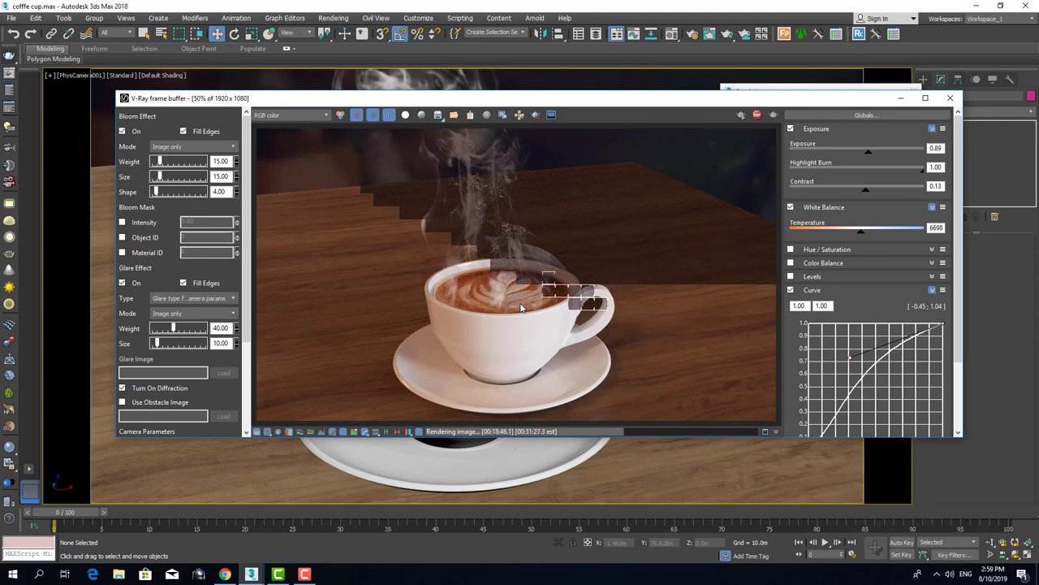
scroll(521, 307, up, 5)
scroll(505, 332, down, 3)
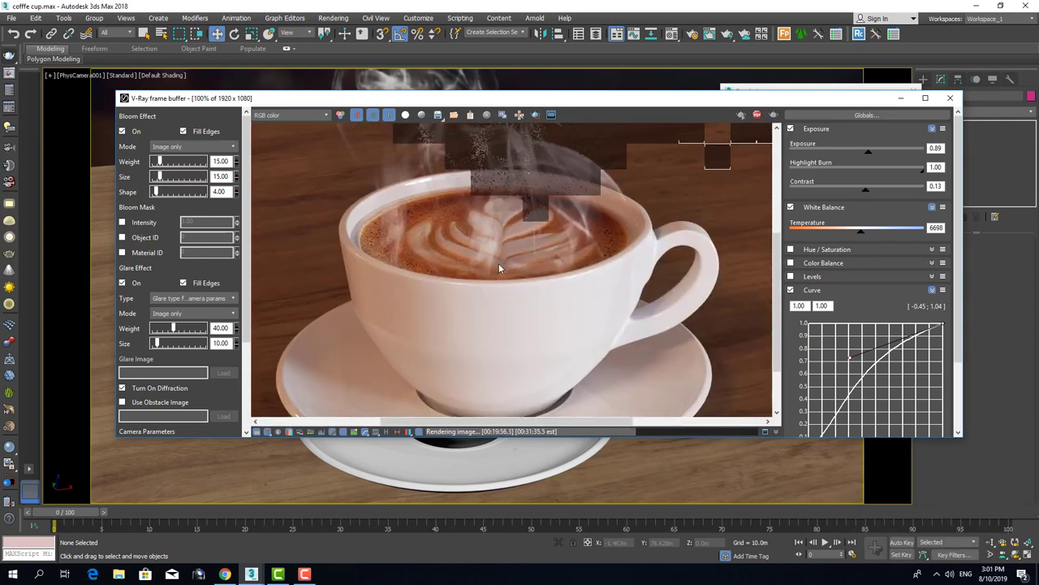